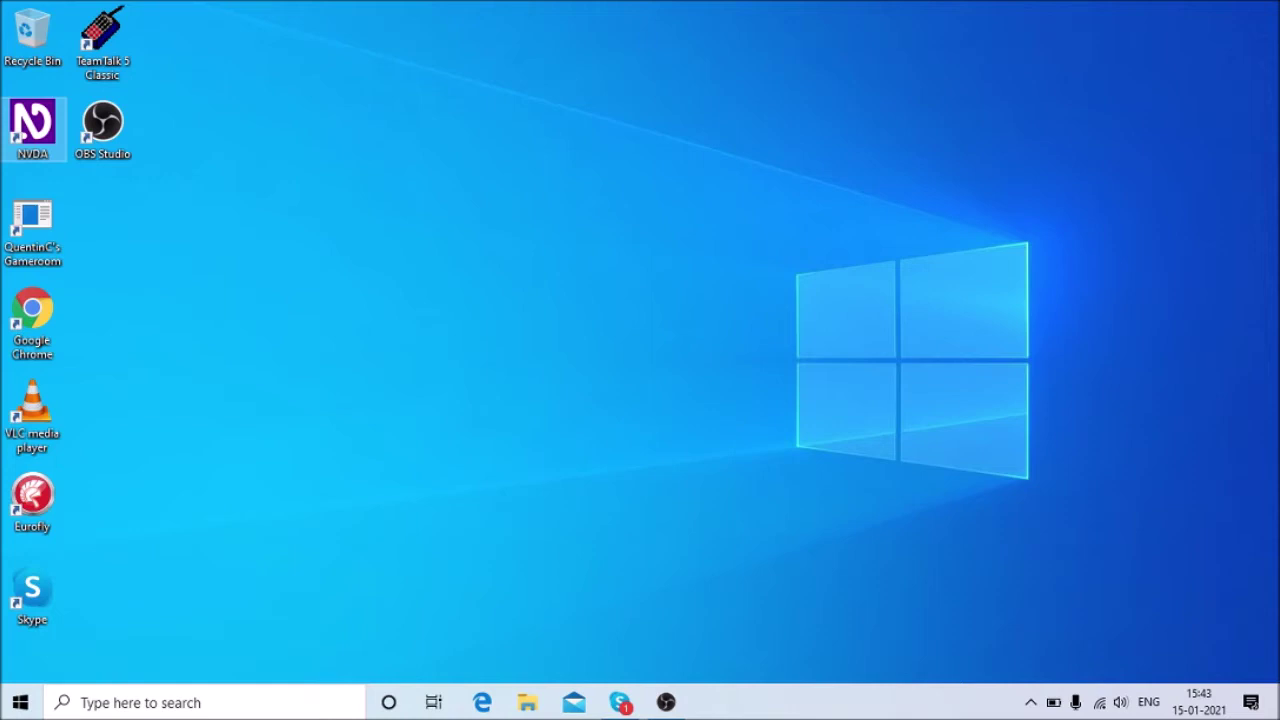
Step: Launch QuentinC's Gameroom from its desktop shortcut
{"action": "key", "text": "Down"}
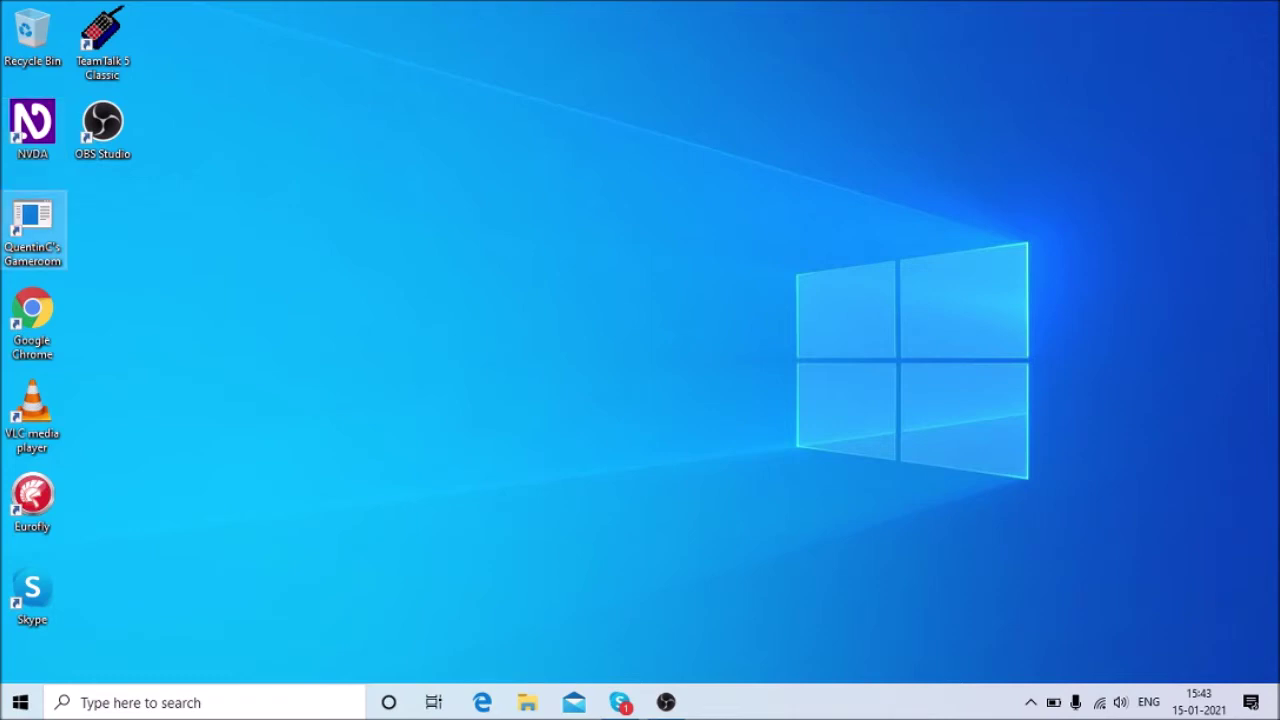
{"action": "key", "text": "Down"}
{"action": "key", "text": "Up"}
{"action": "key", "text": "Return"}
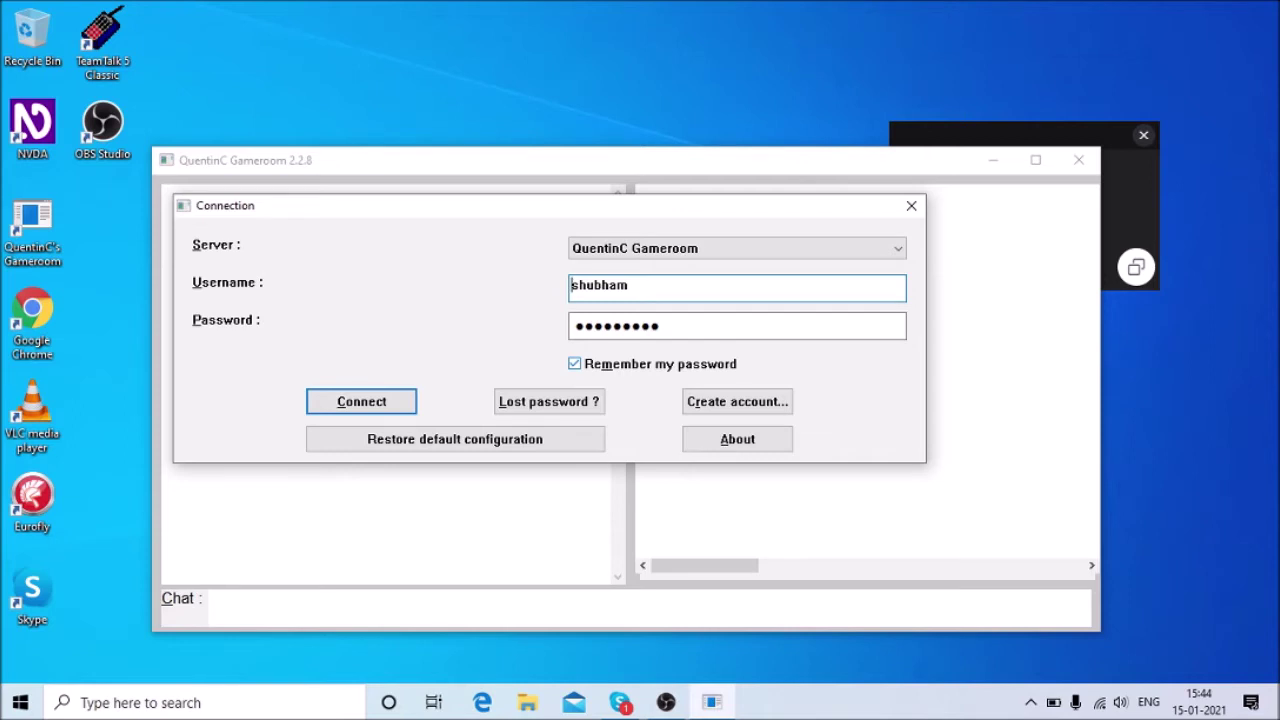
Step: Review the login fields and choices in the Connection dialog, and open the account creation page
{"action": "key", "text": "Tab"}
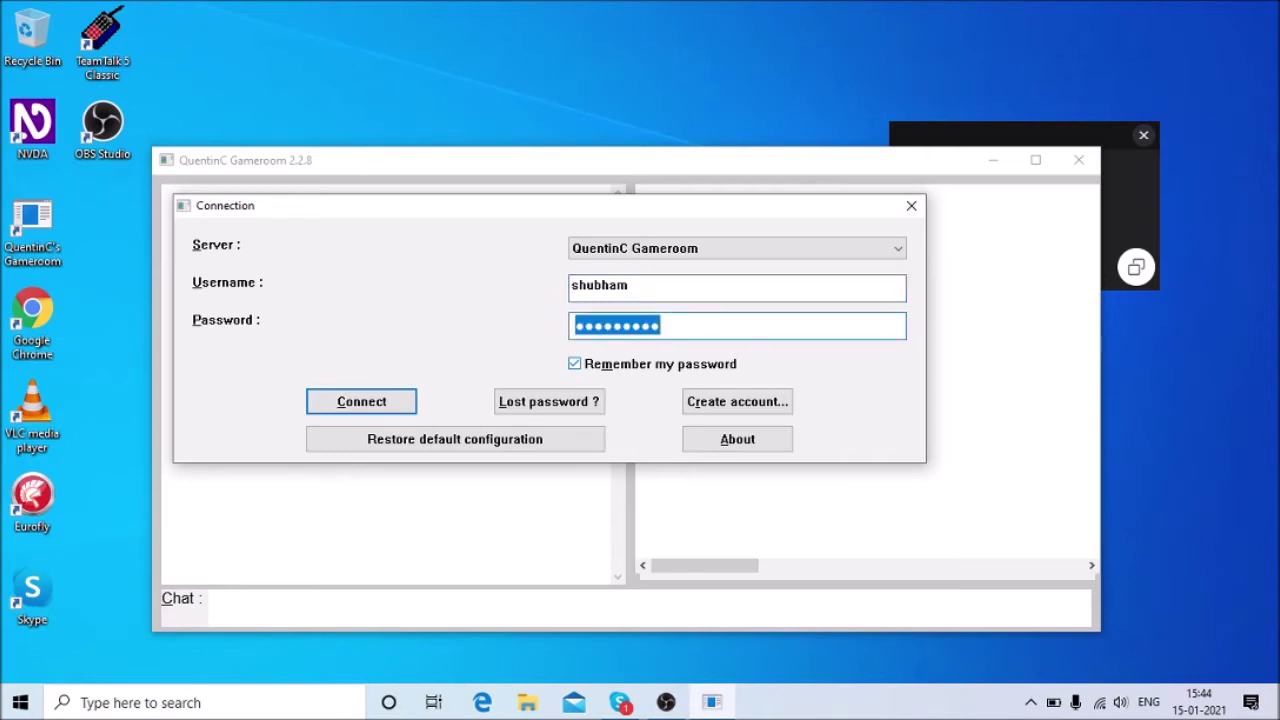
{"action": "key", "text": "Tab"}
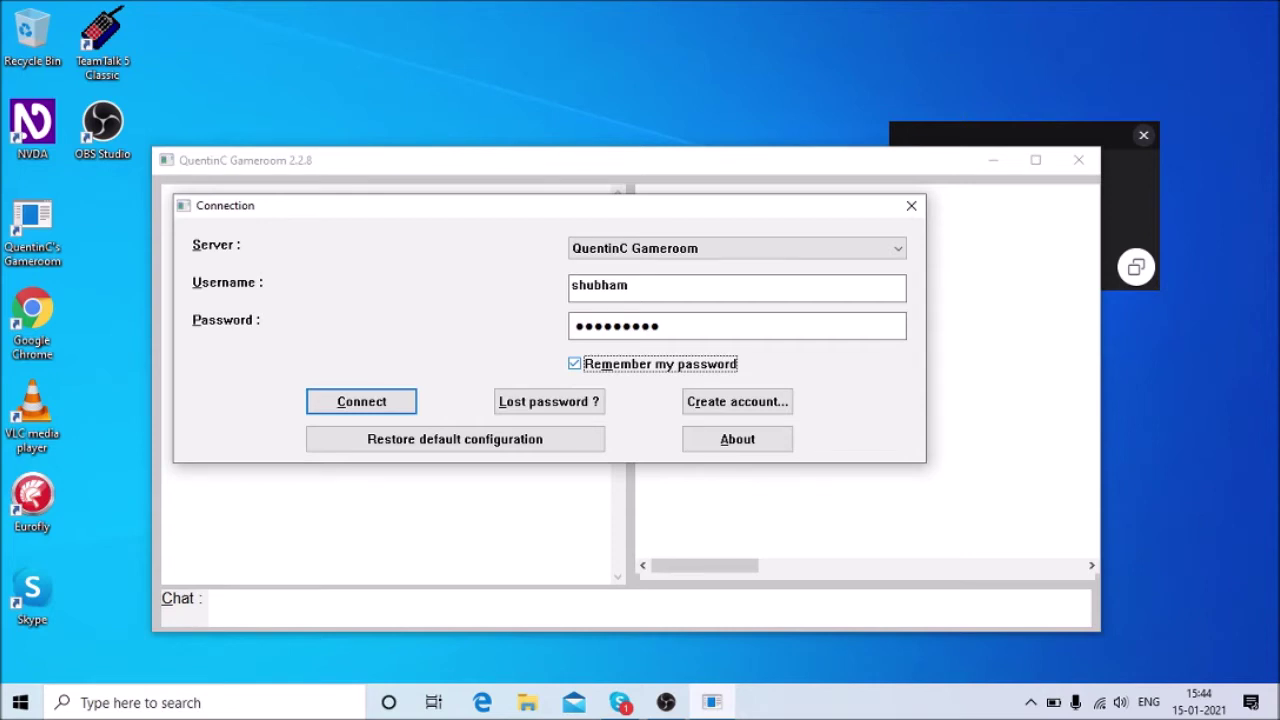
{"action": "key", "text": "Tab"}
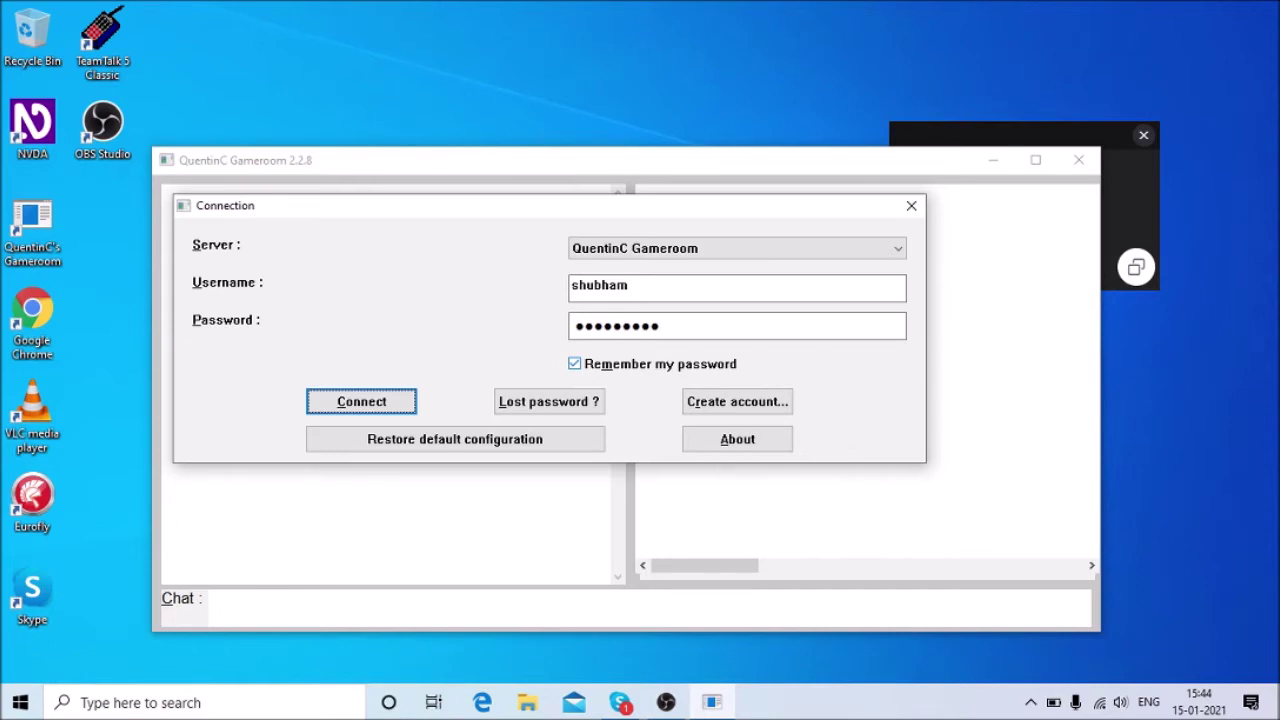
{"action": "key", "text": "Tab"}
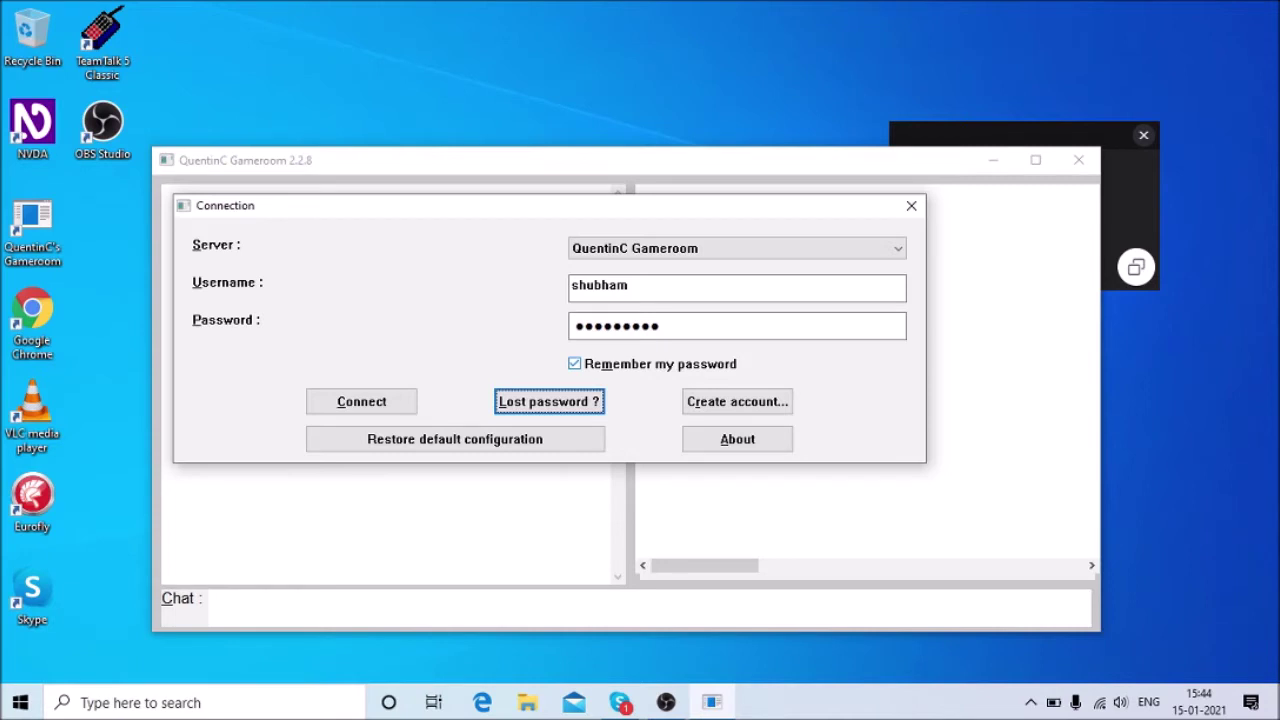
{"action": "key", "text": "Tab"}
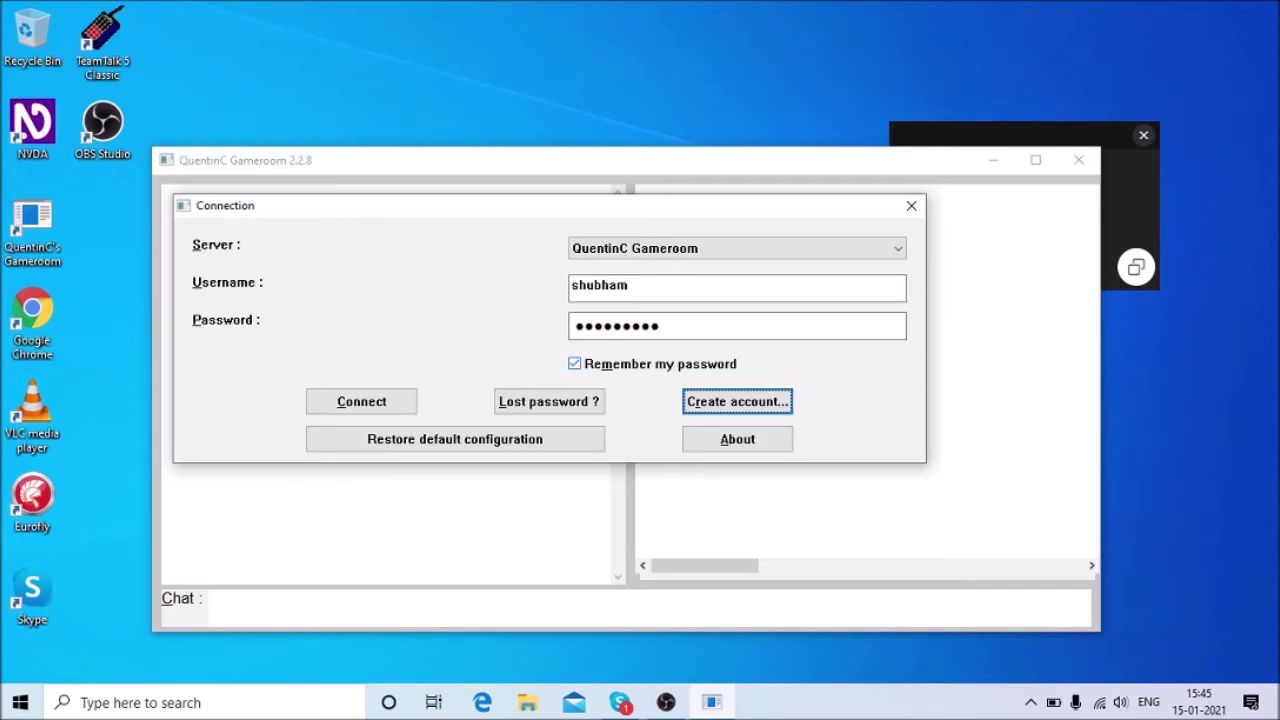
{"action": "key", "text": "Return"}
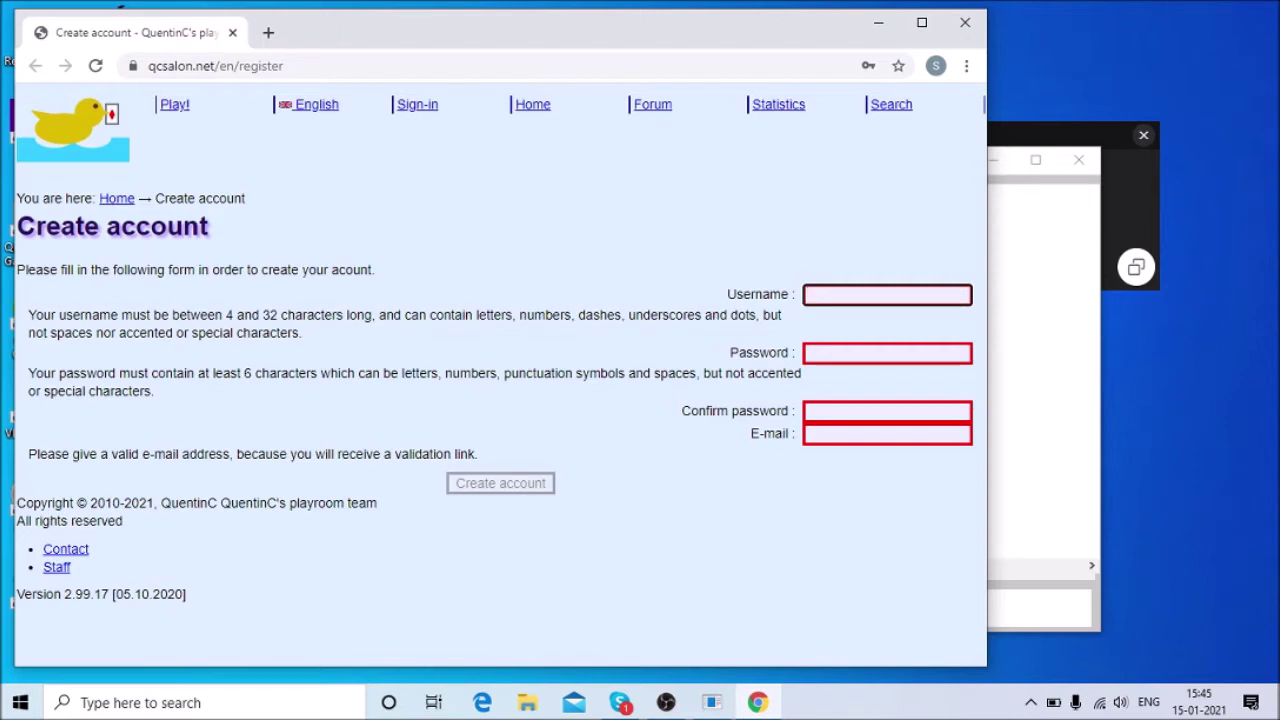
Step: Examine the username, password, confirmation and e-mail fields of the registration form, and close the browser window
{"action": "key", "text": "Tab"}
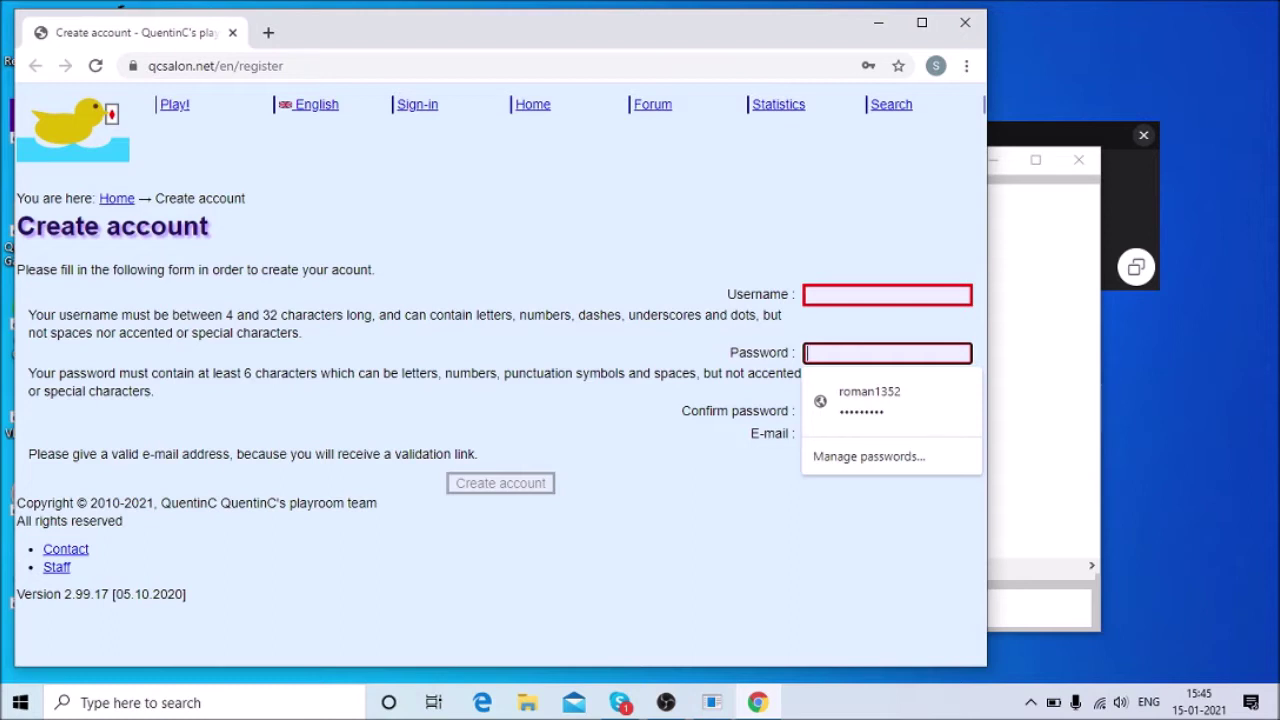
{"action": "key", "text": "Tab"}
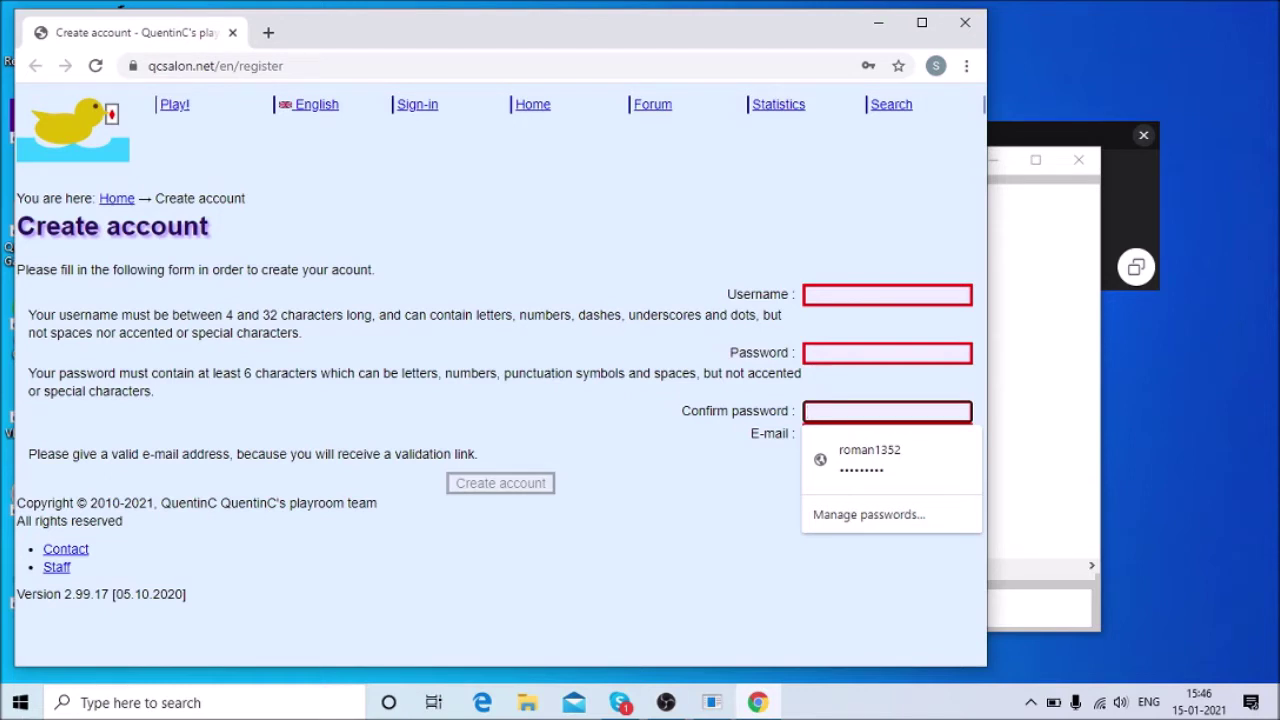
{"action": "key", "text": "Tab"}
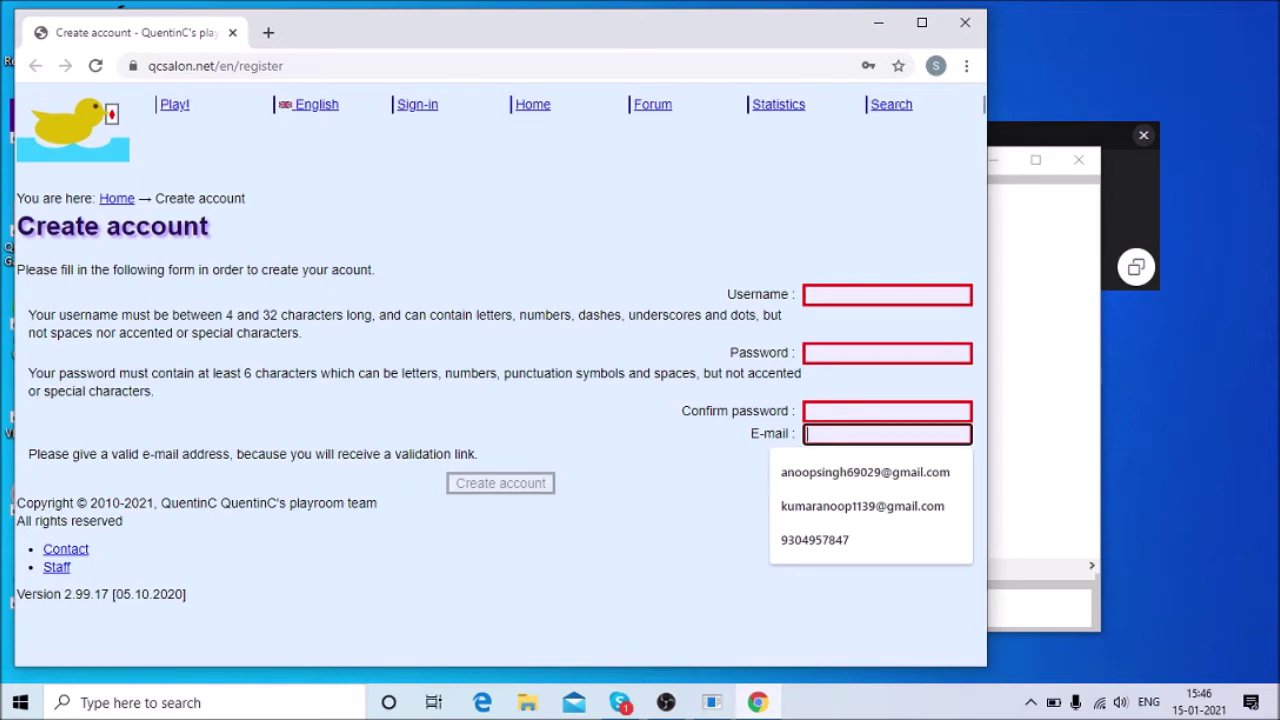
{"action": "key", "text": "Tab"}
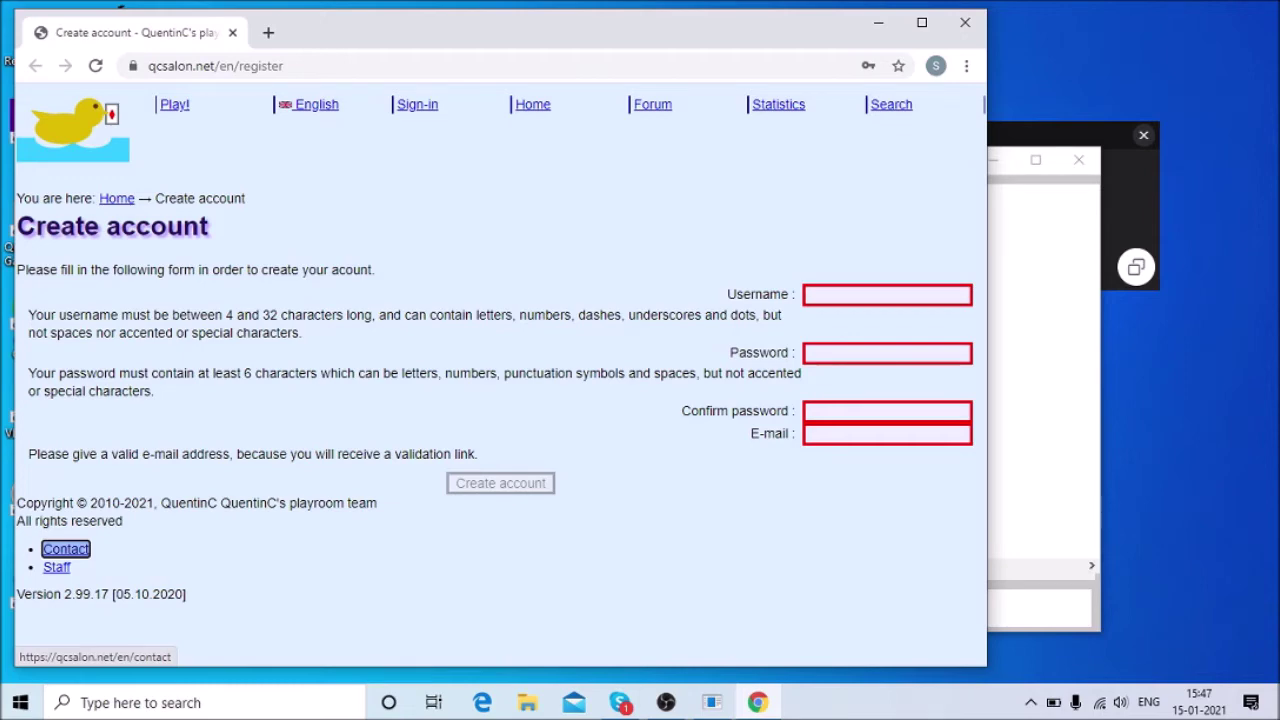
{"action": "key", "text": "alt+F4"}
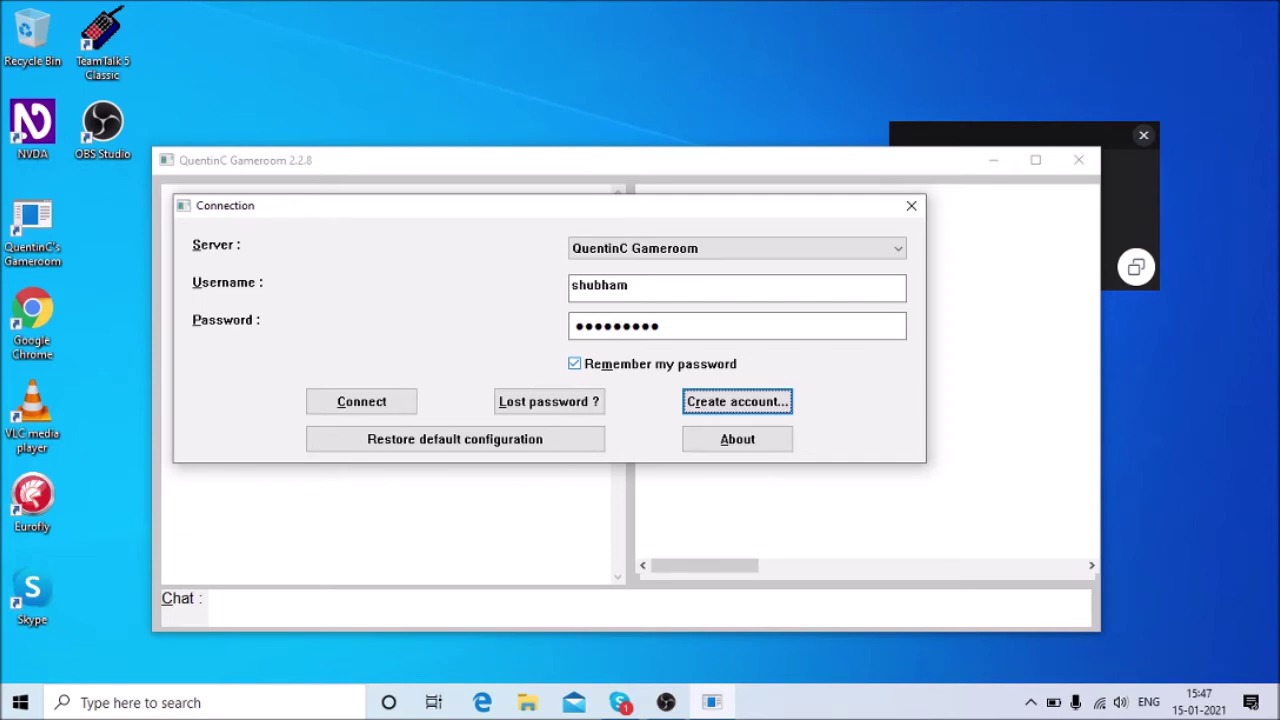
Step: Connect to the QuentinC Gameroom server with the saved login details
{"action": "key", "text": "shift+Tab"}
{"action": "key", "text": "shift+Tab"}
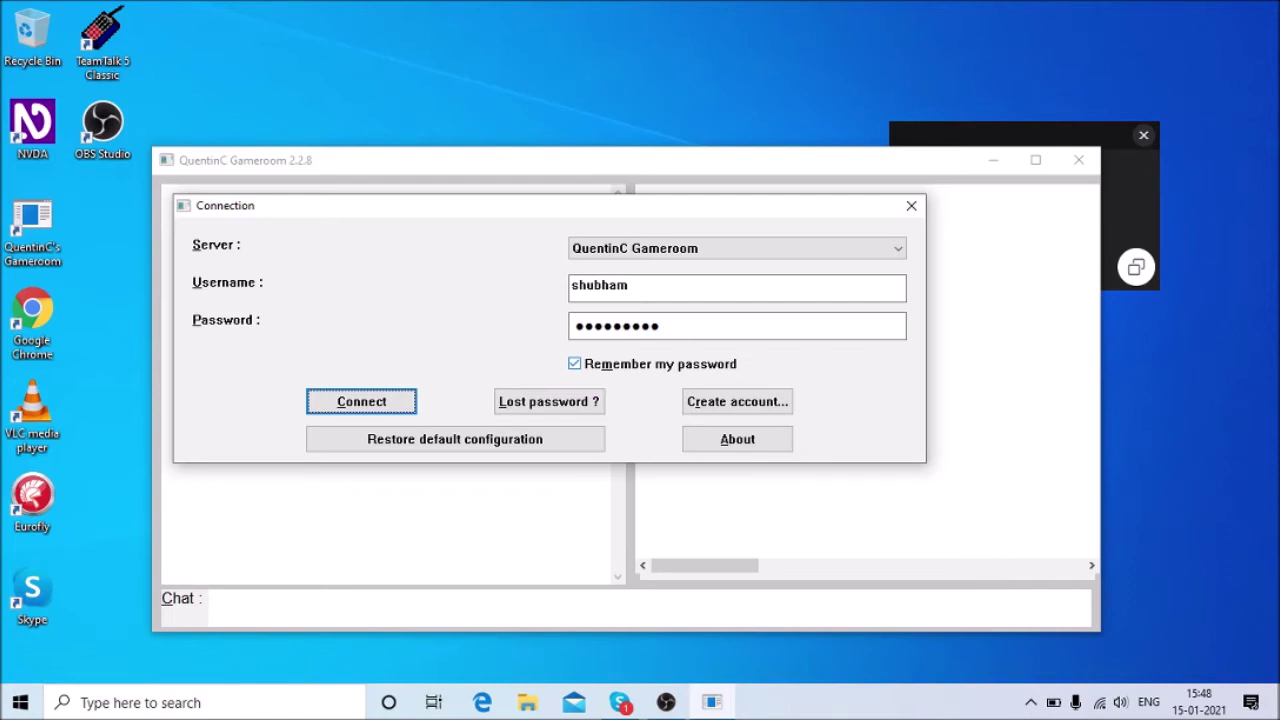
{"action": "key", "text": "Return"}
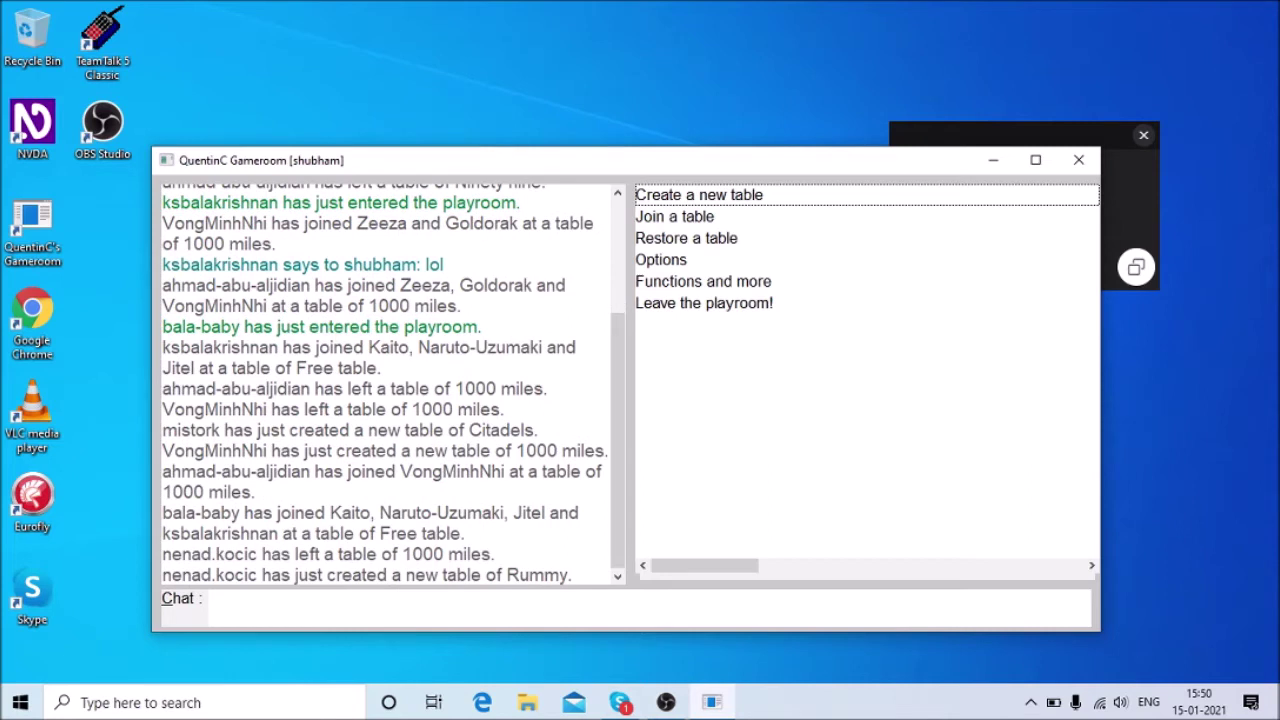
Step: Go through the main menu's table entries and open Options
{"action": "key", "text": "Down"}
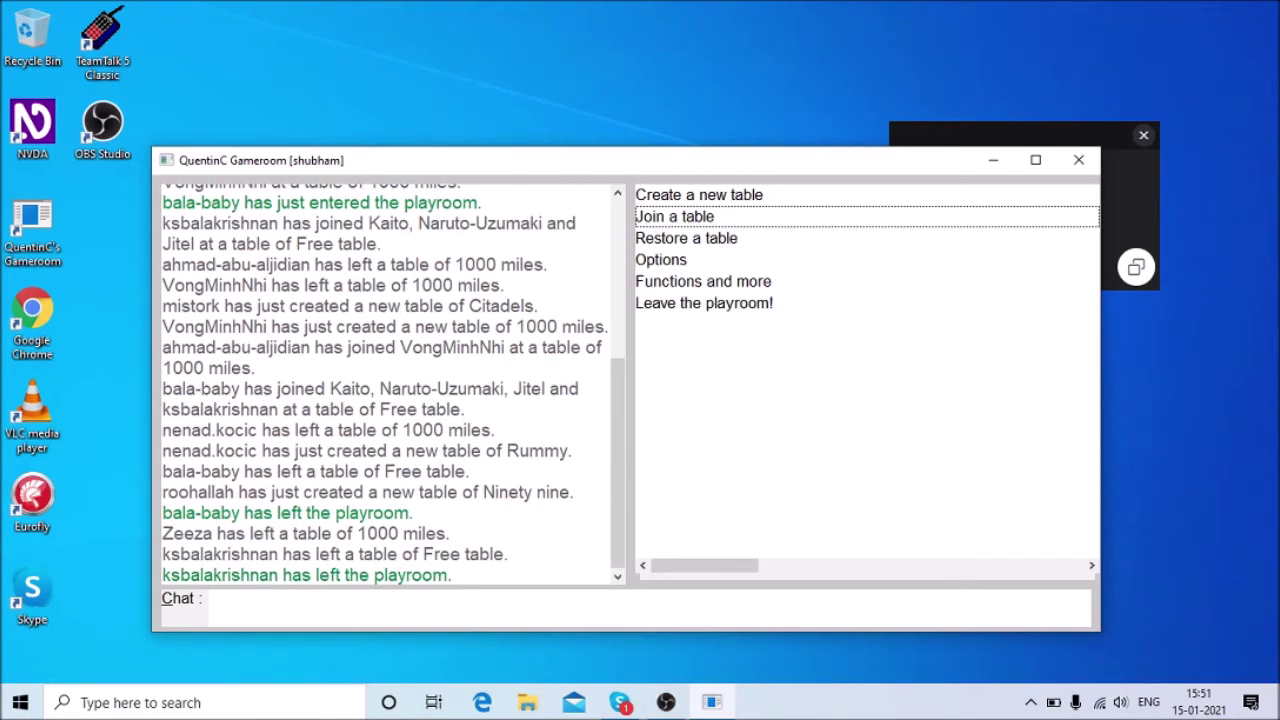
{"action": "key", "text": "Down"}
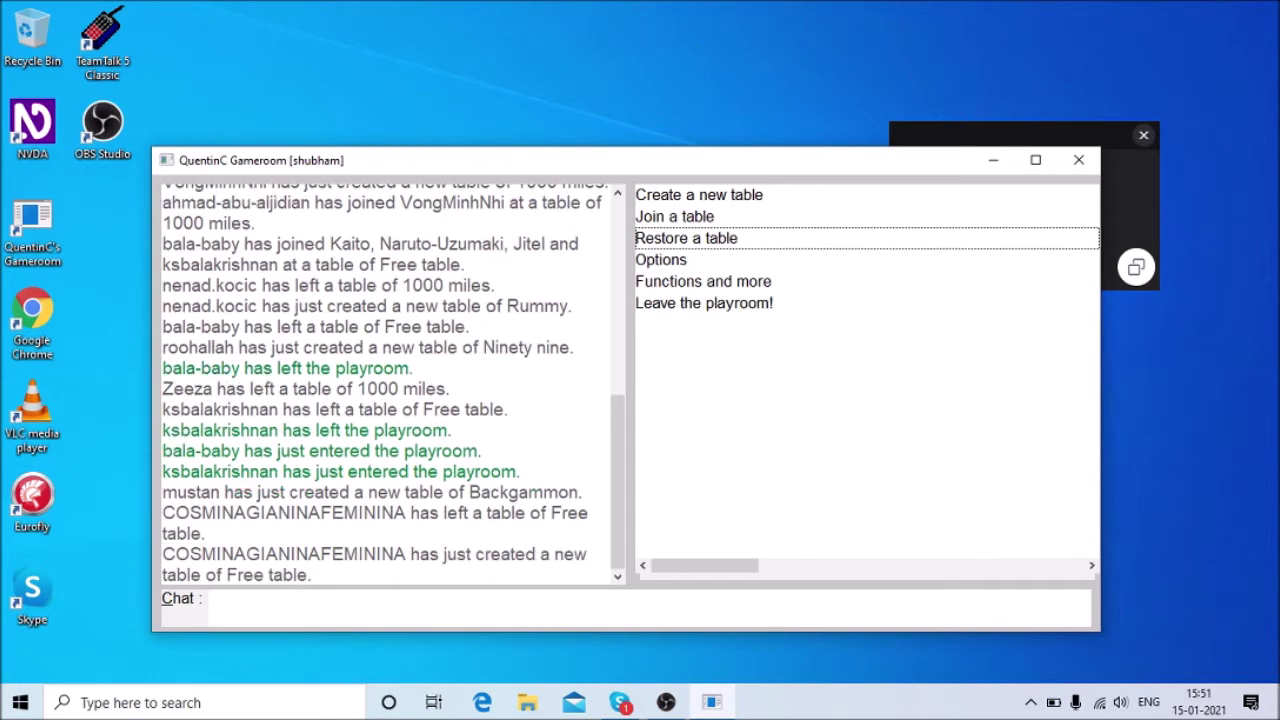
{"action": "key", "text": "Down"}
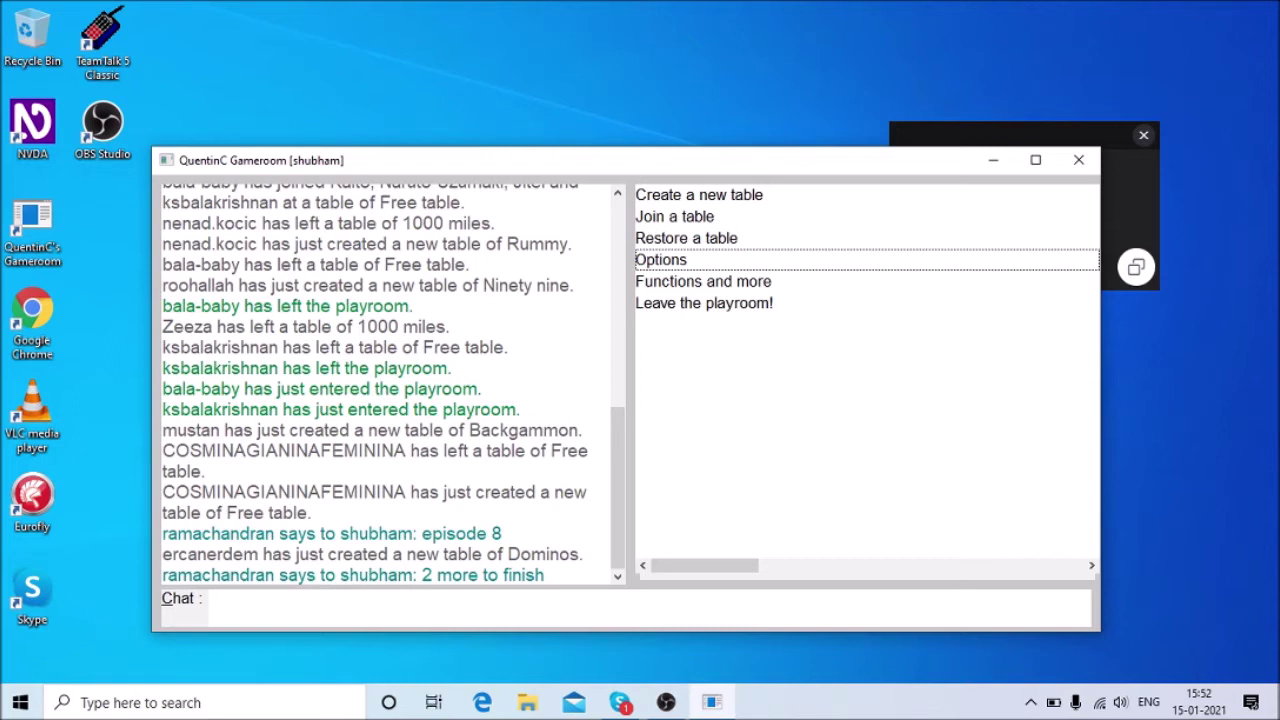
{"action": "key", "text": "Up"}
{"action": "key", "text": "Down"}
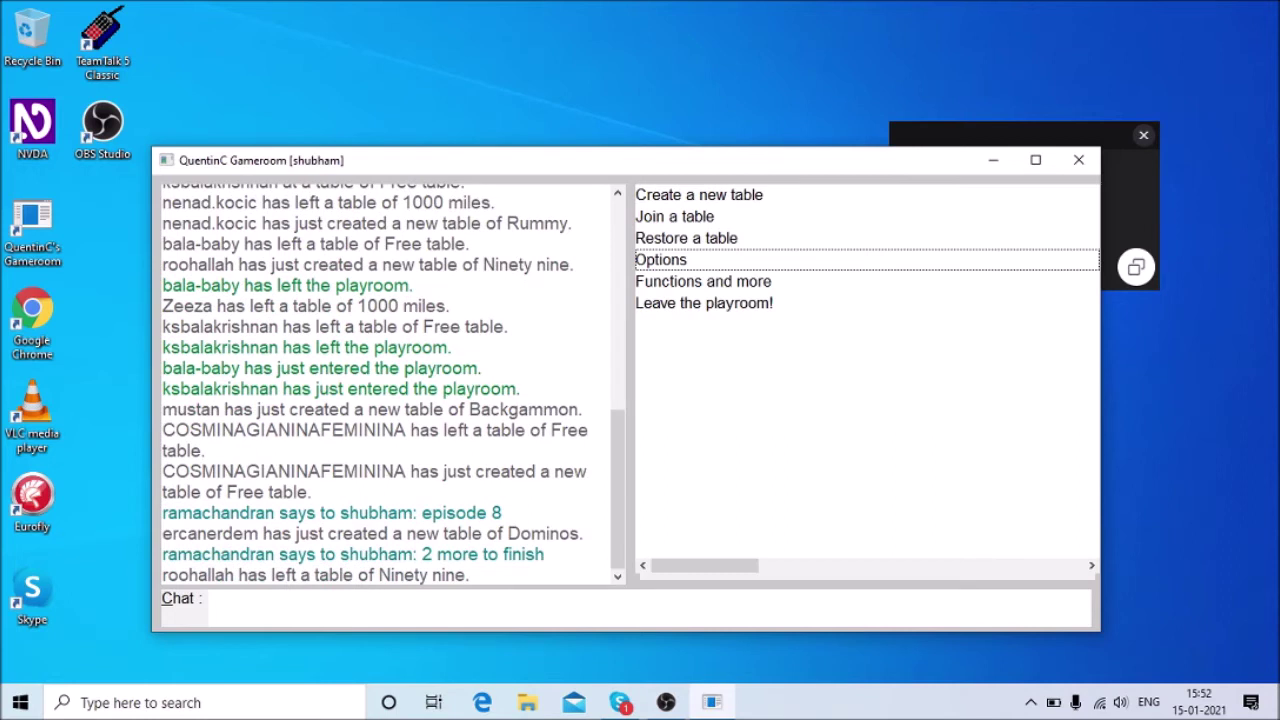
{"action": "key", "text": "Return"}
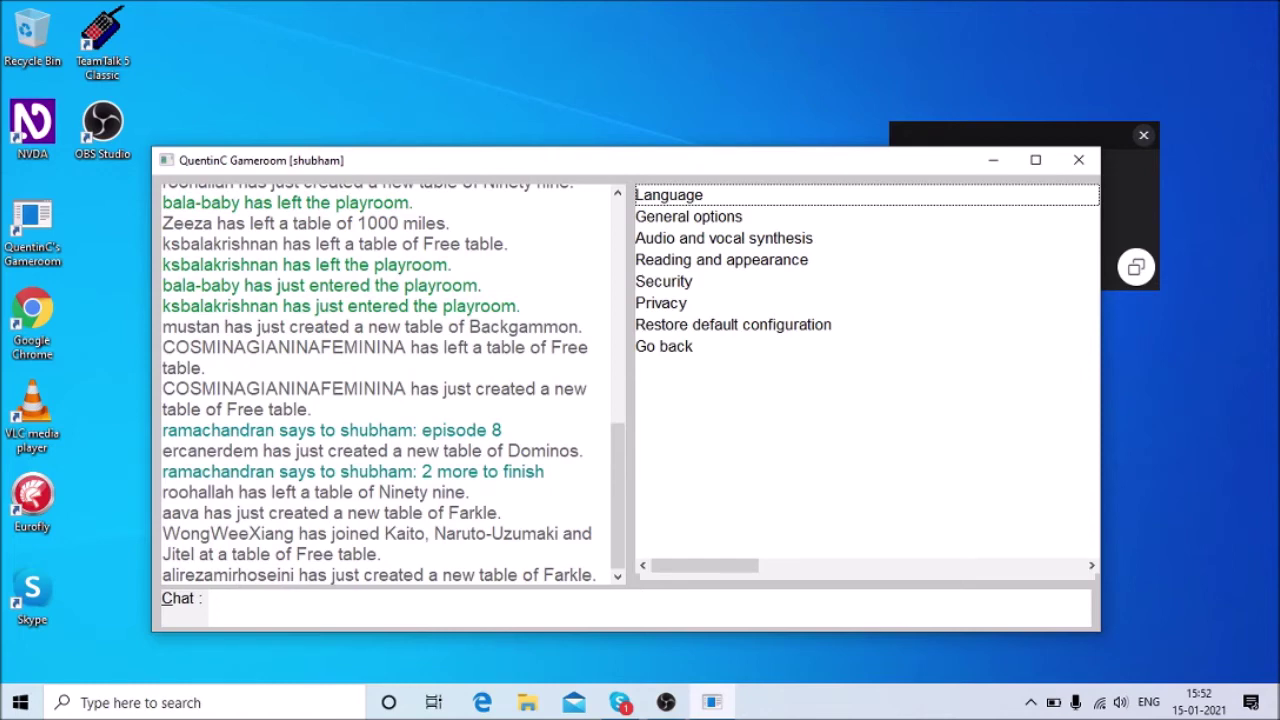
Step: Examine the exit confirmation and history saving settings in General options, and return to the options list
{"action": "key", "text": "Down"}
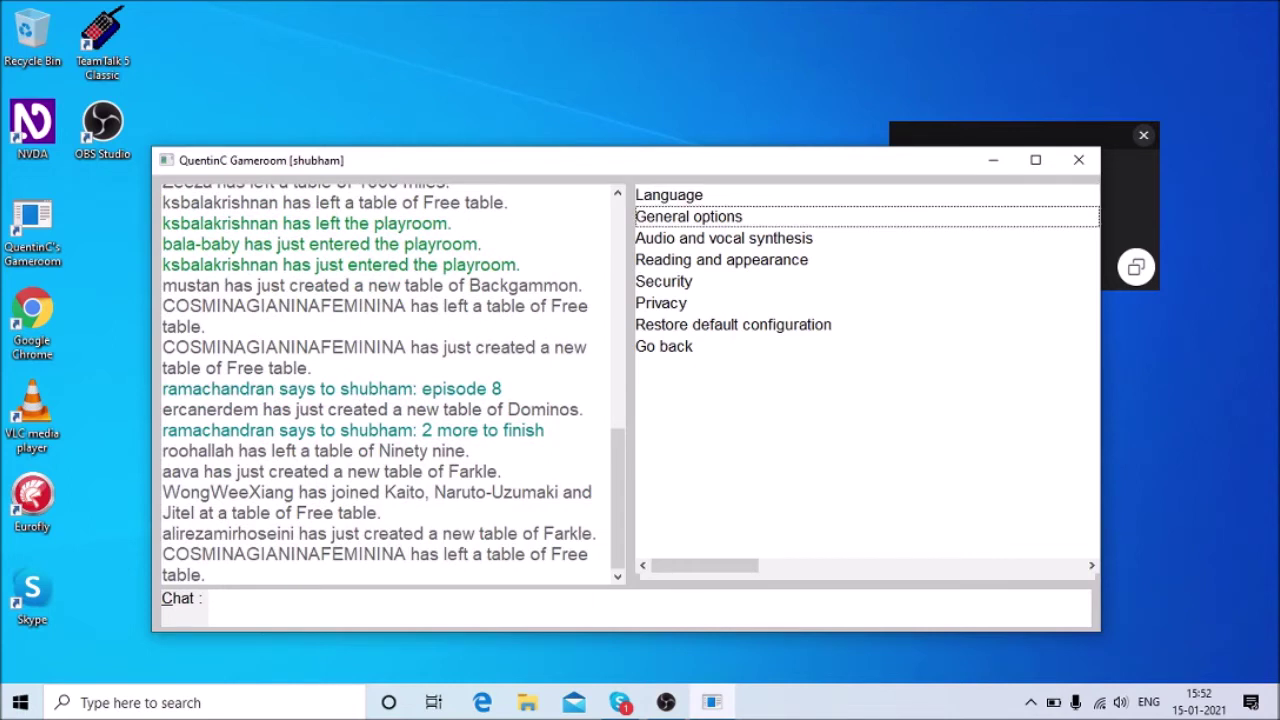
{"action": "key", "text": "Return"}
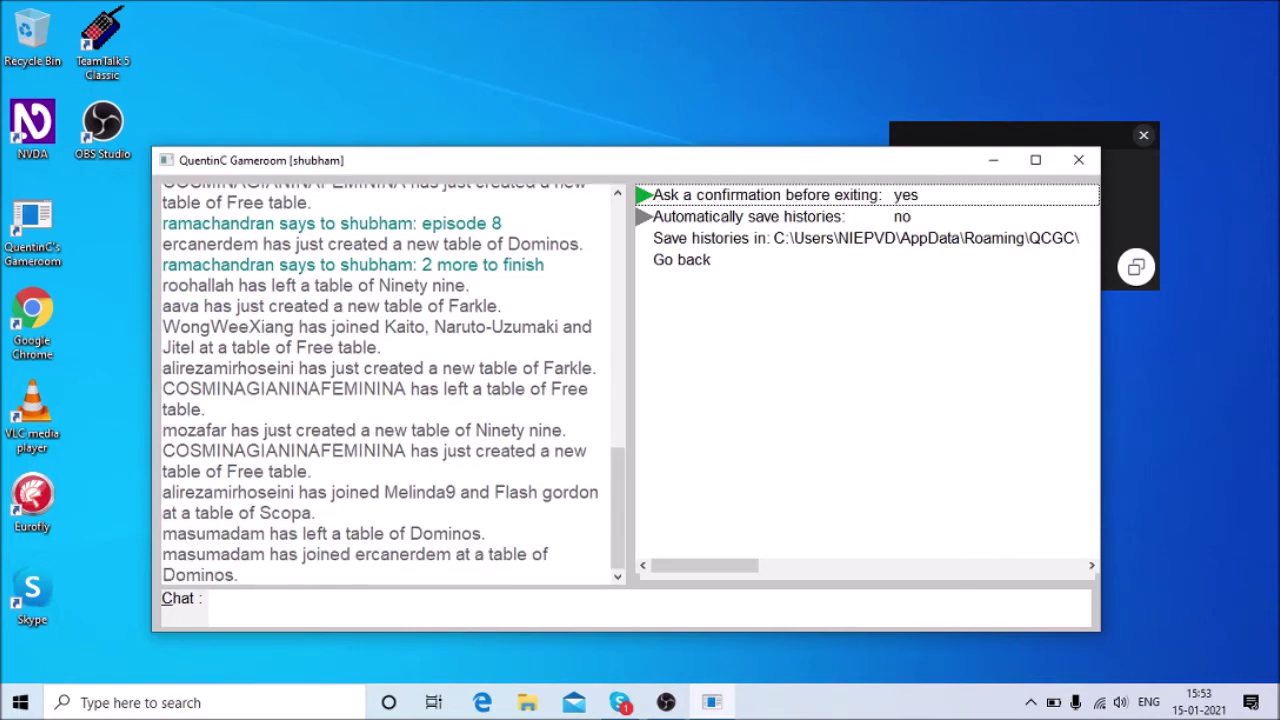
{"action": "key", "text": "Down"}
{"action": "key", "text": "Up"}
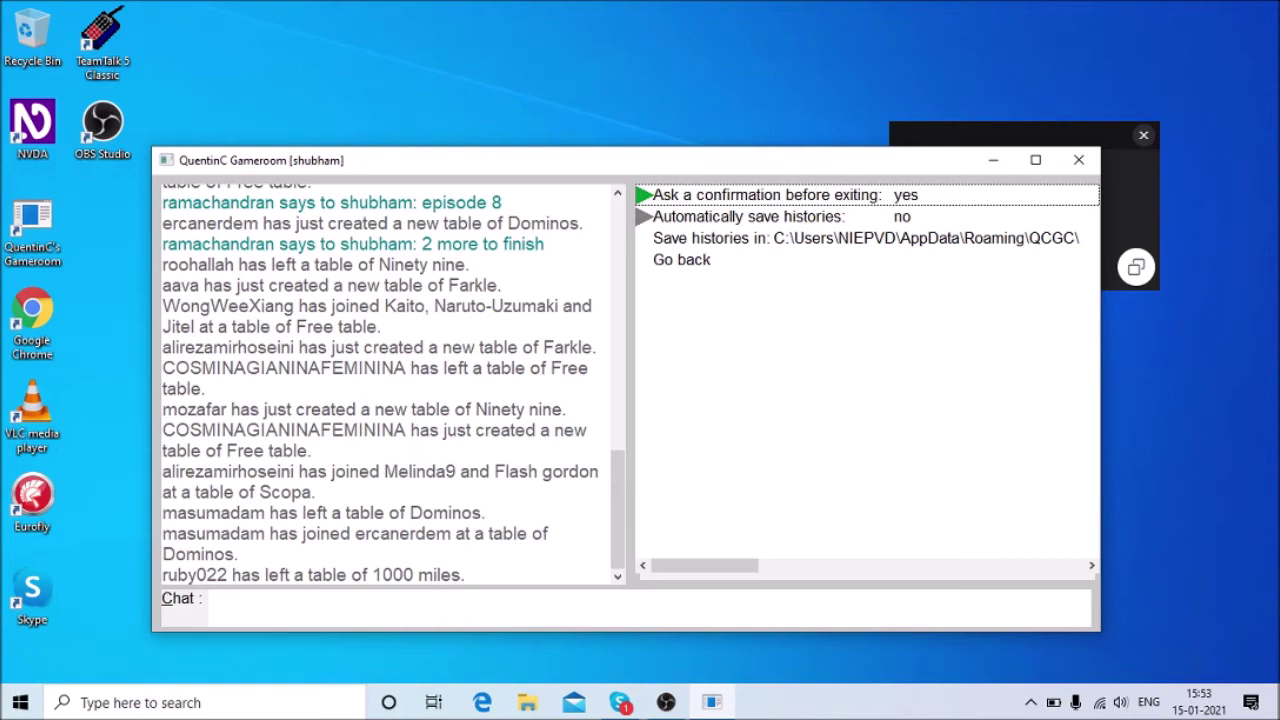
{"action": "key", "text": "Down"}
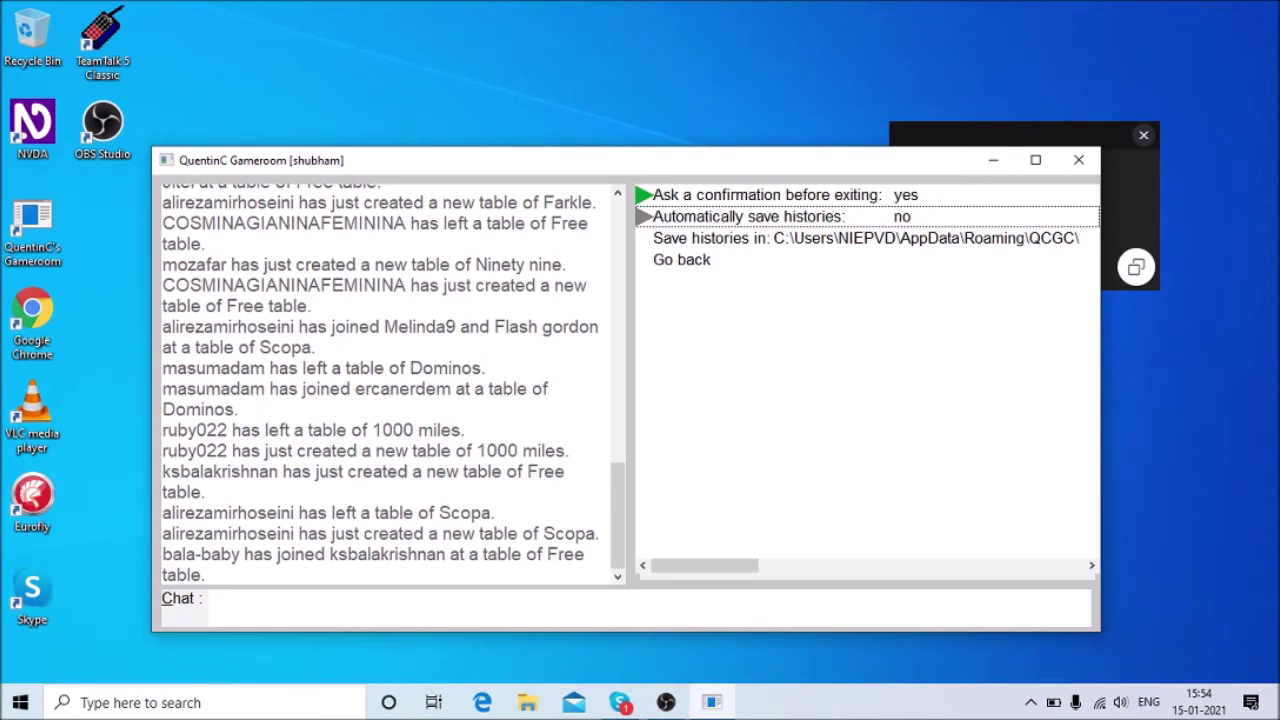
{"action": "key", "text": "Down"}
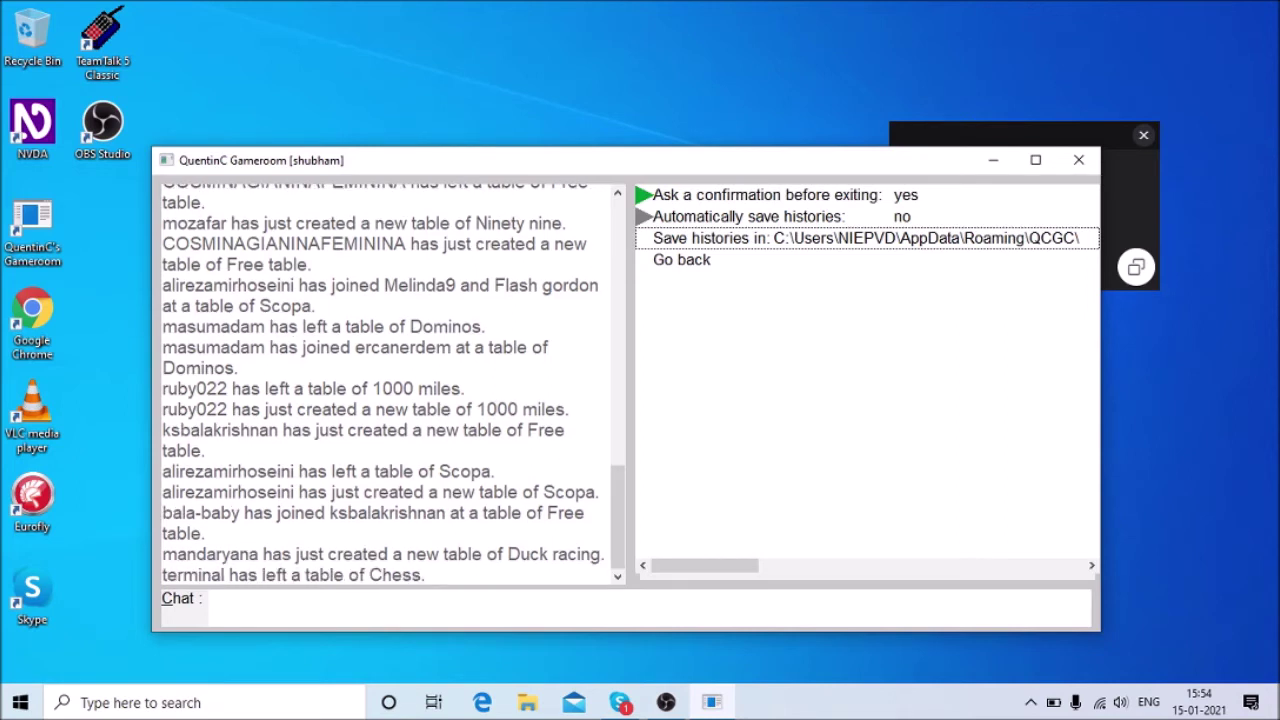
{"action": "key", "text": "Down"}
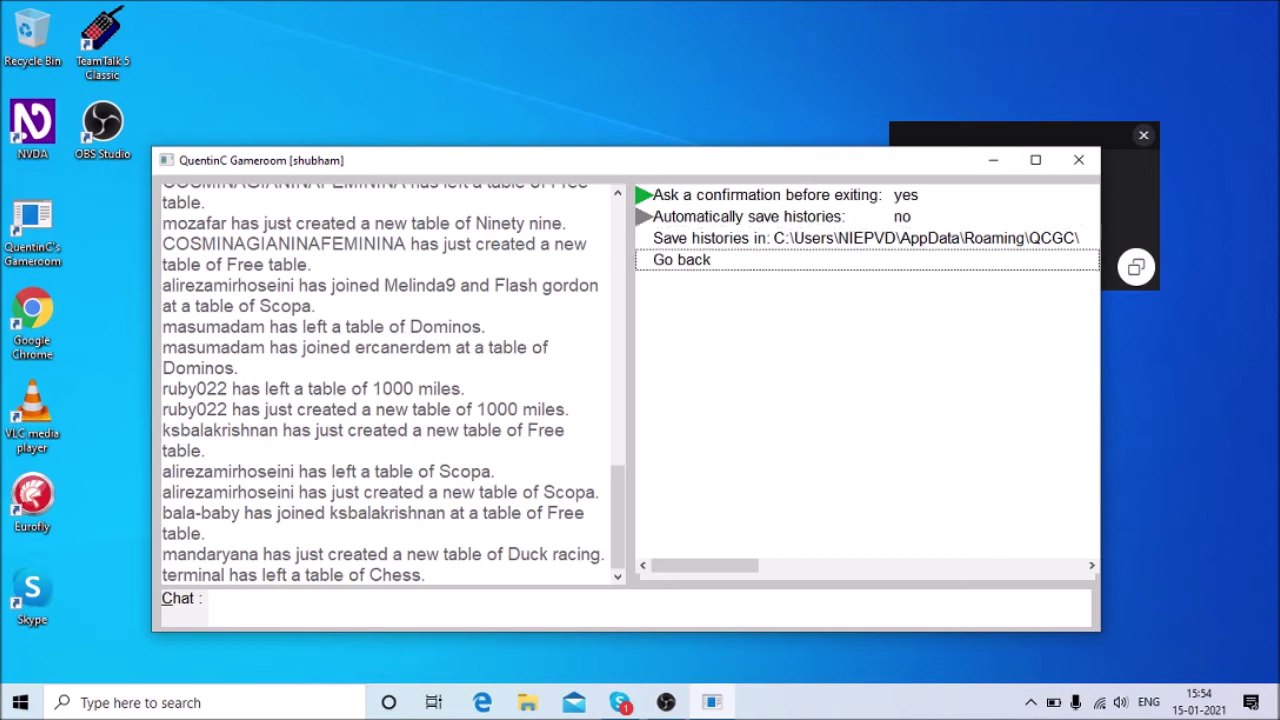
{"action": "key", "text": "Return"}
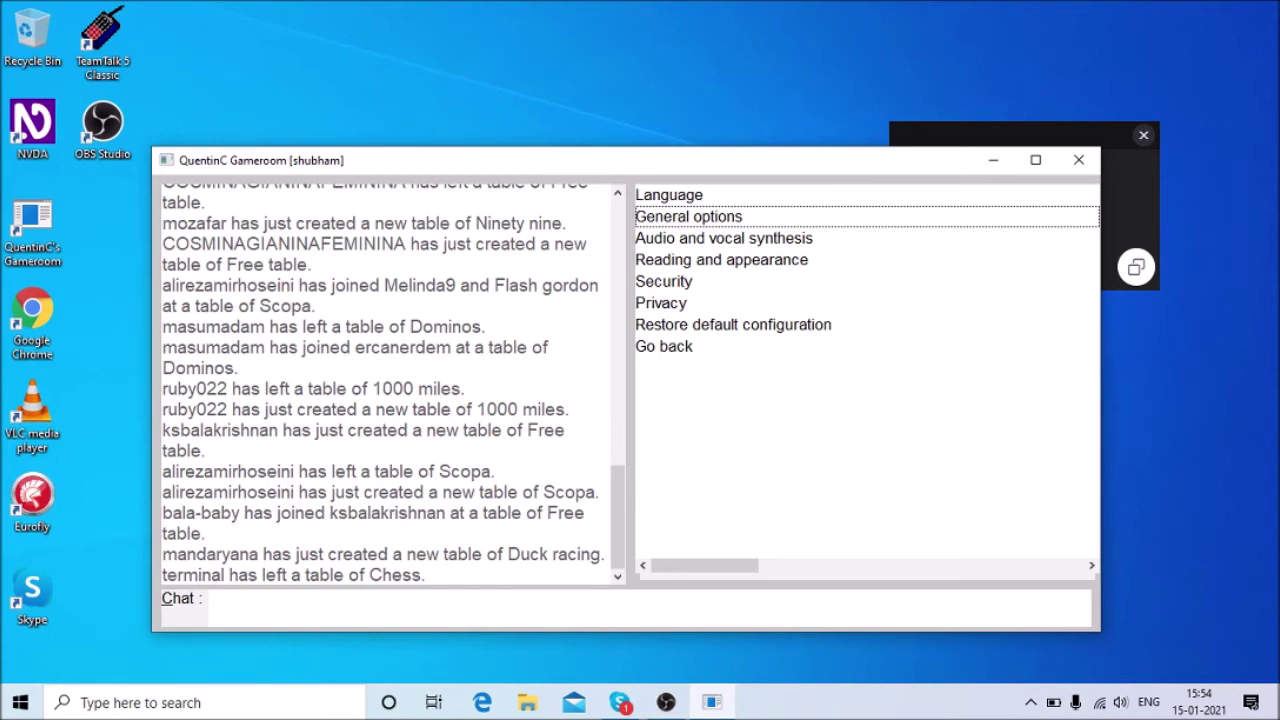
Step: Open Audio and vocal synthesis and examine the audio output, volume, audio stream and sound effect settings
{"action": "key", "text": "Down"}
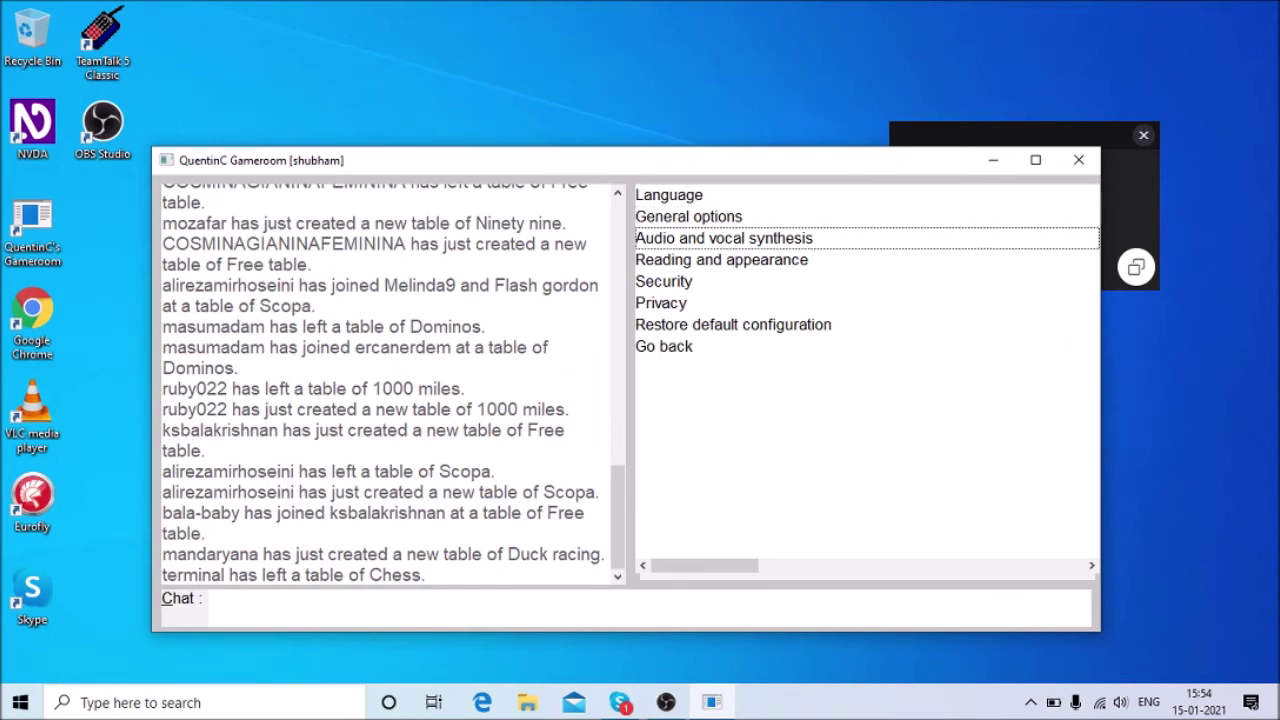
{"action": "key", "text": "Return"}
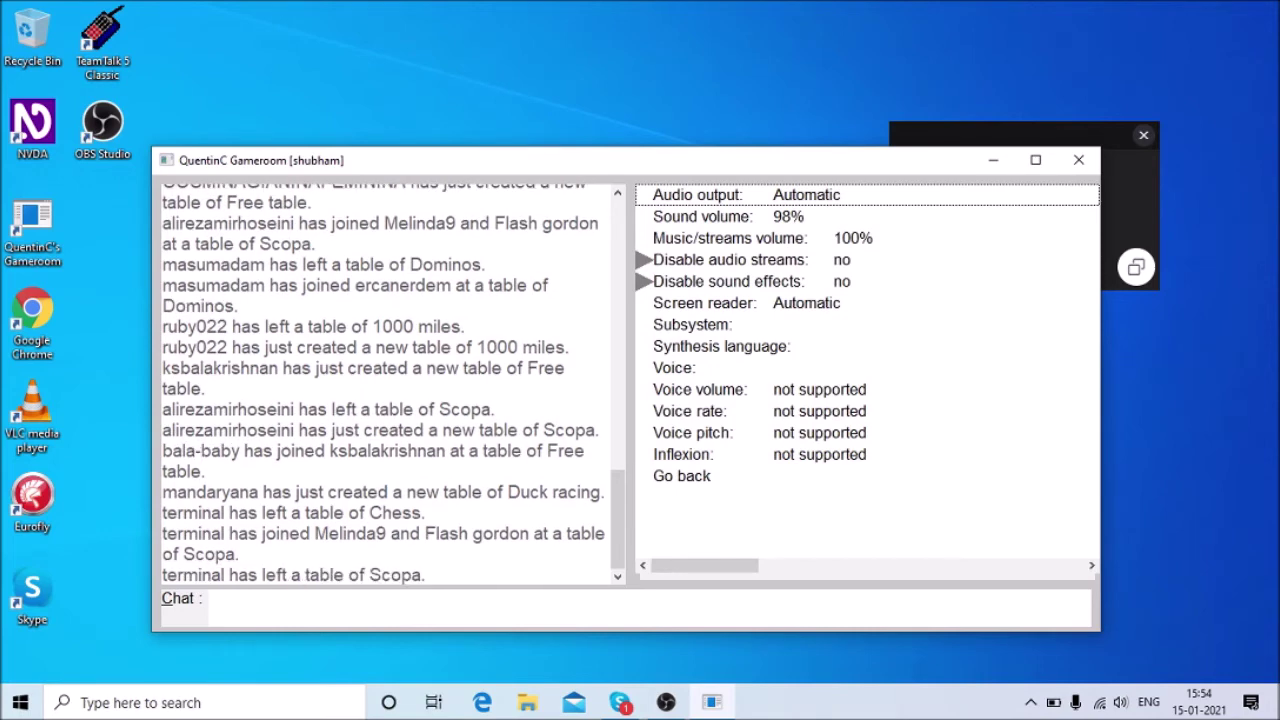
{"action": "key", "text": "Down"}
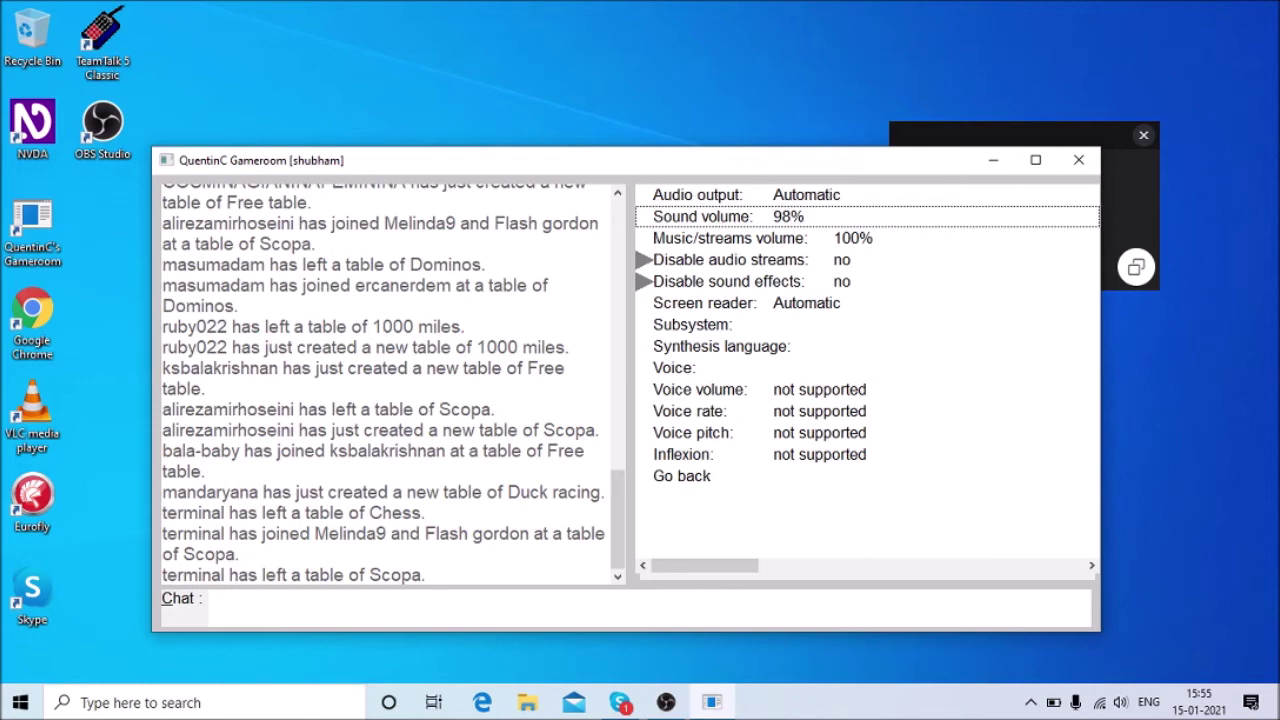
{"action": "key", "text": "Down"}
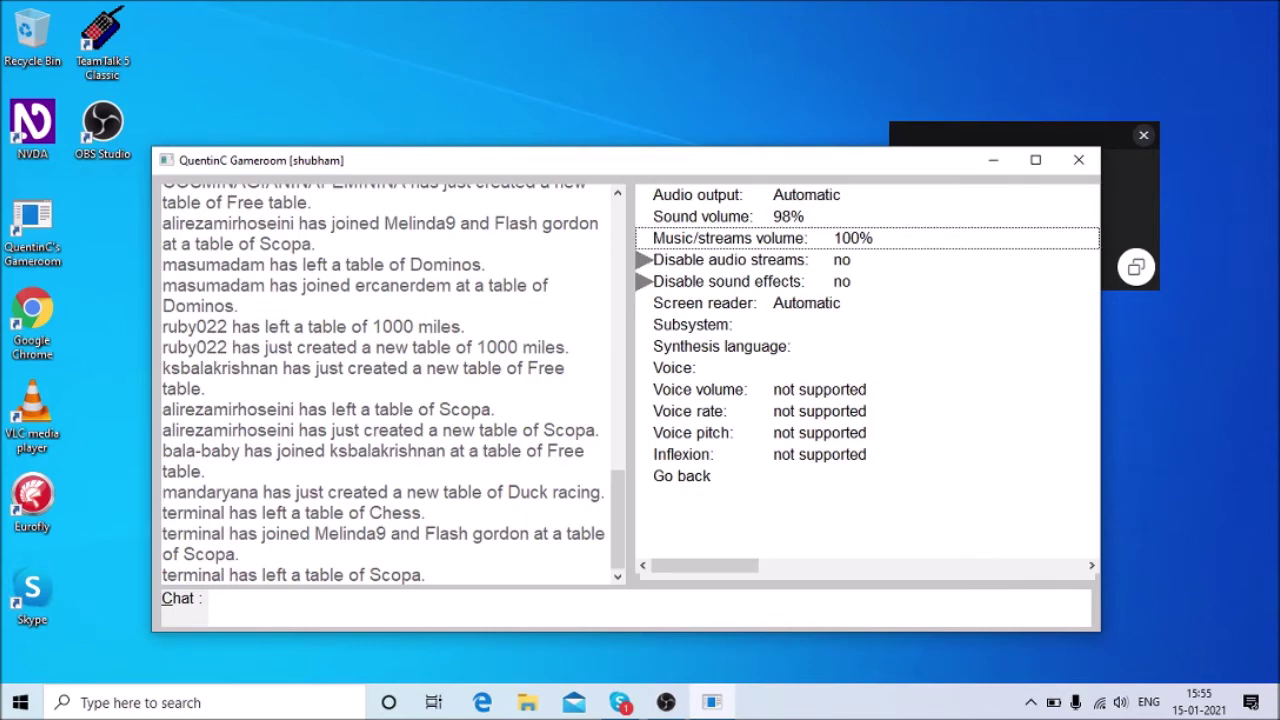
{"action": "key", "text": "Down"}
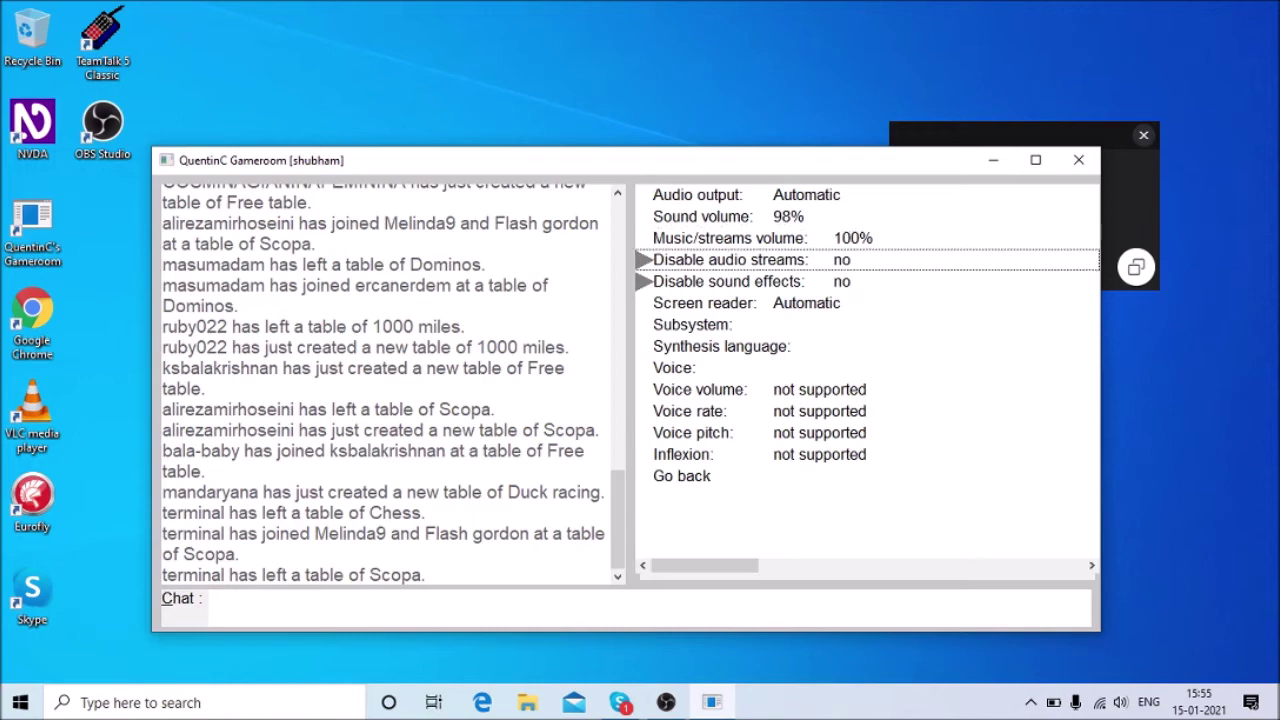
{"action": "key", "text": "Down"}
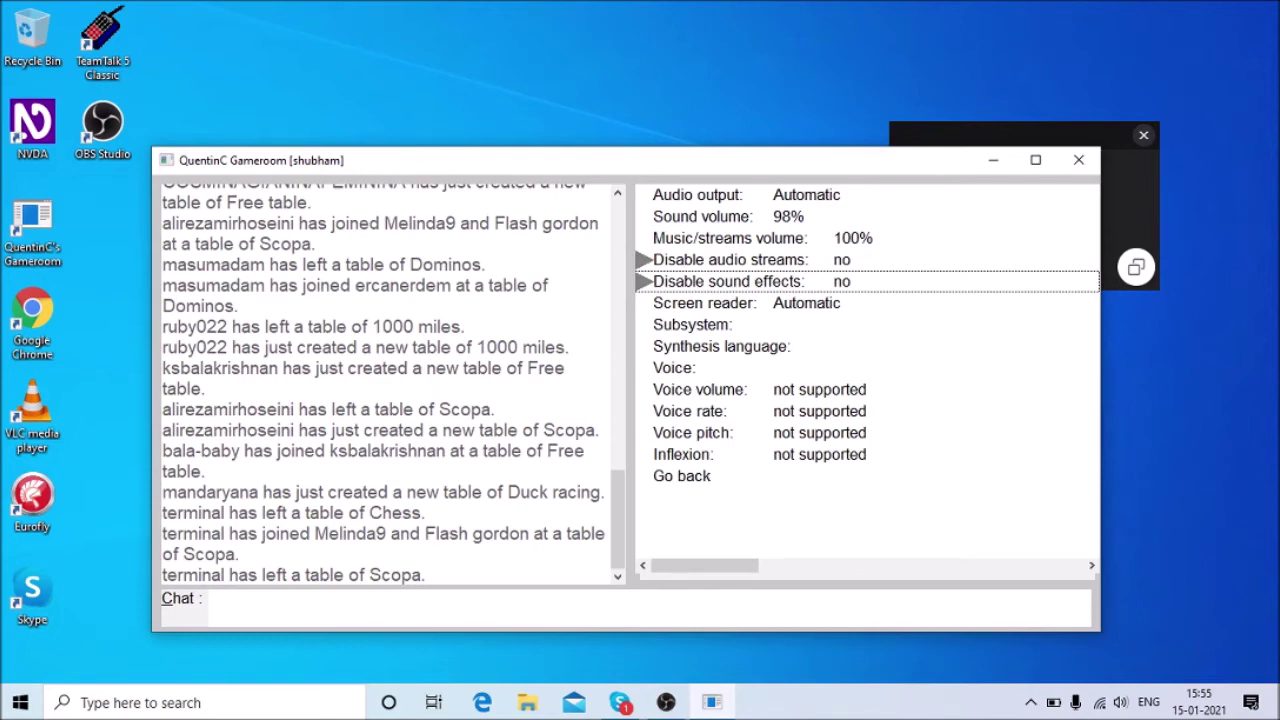
Step: Examine the screen reader, subsystem, synthesis language and voice settings, and return to the options list
{"action": "key", "text": "Down"}
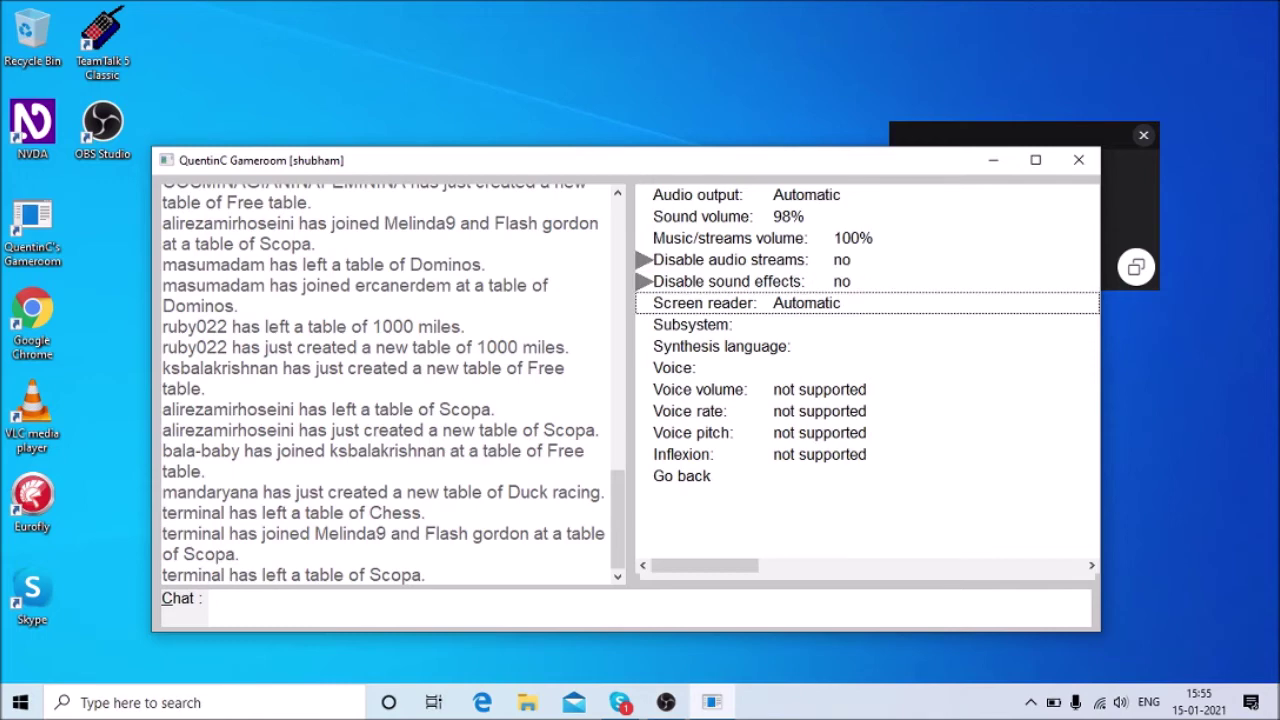
{"action": "key", "text": "Down"}
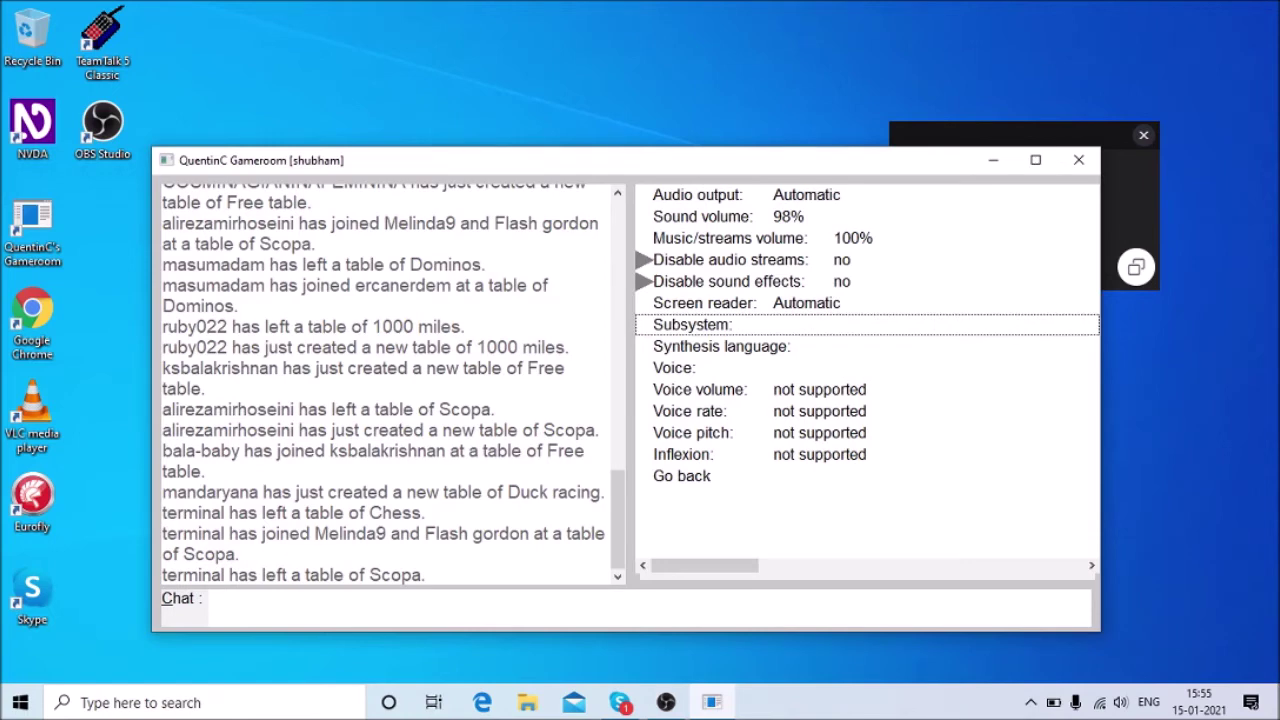
{"action": "key", "text": "Down"}
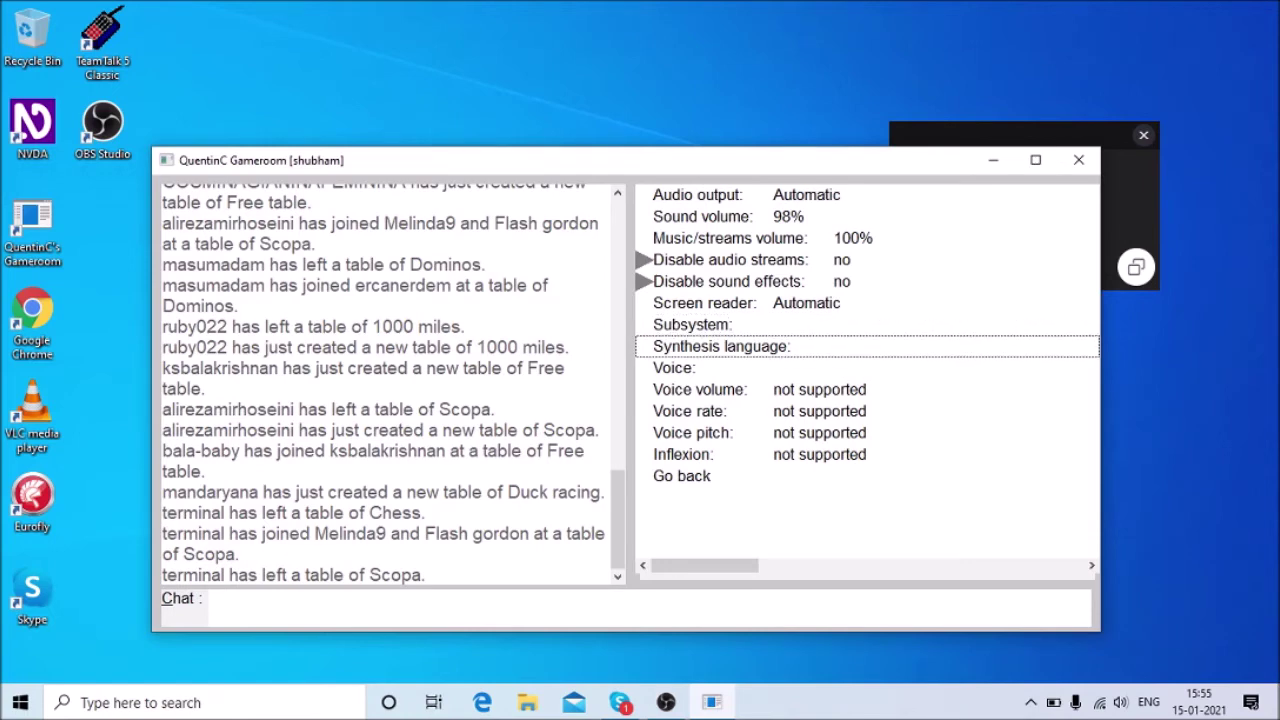
{"action": "key", "text": "Down"}
{"action": "key", "text": "Down"}
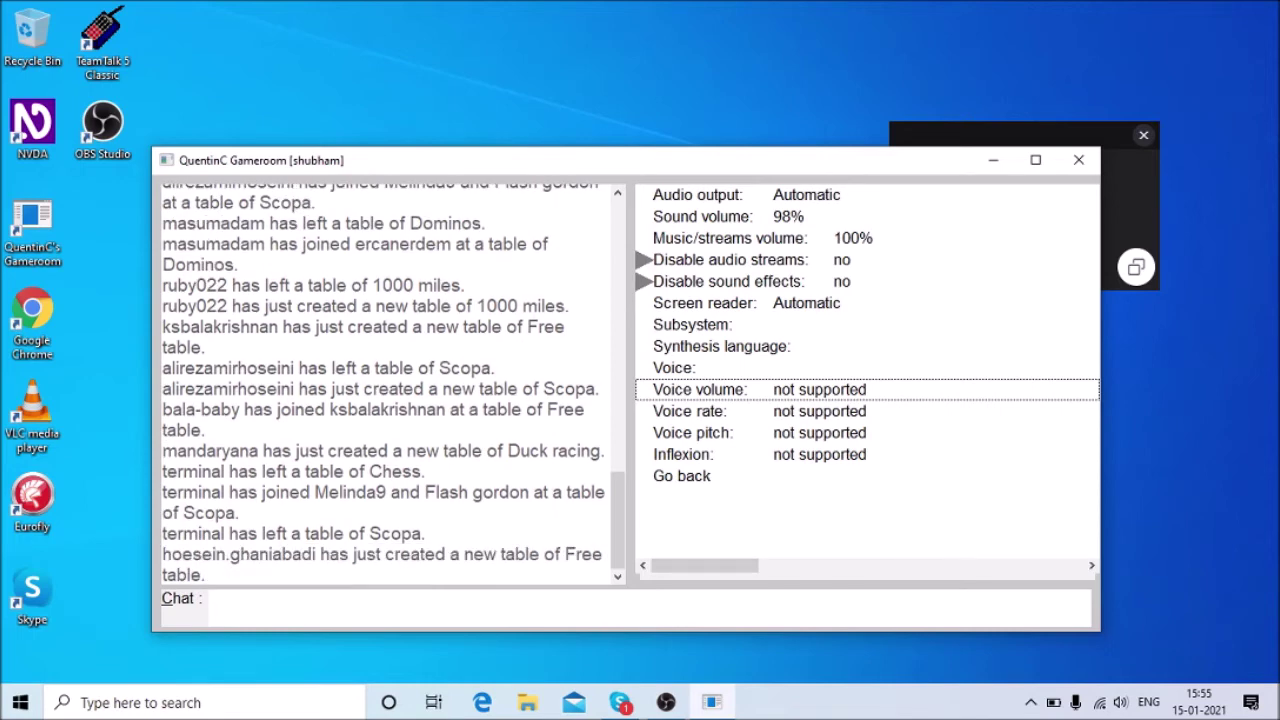
{"action": "key", "text": "Down"}
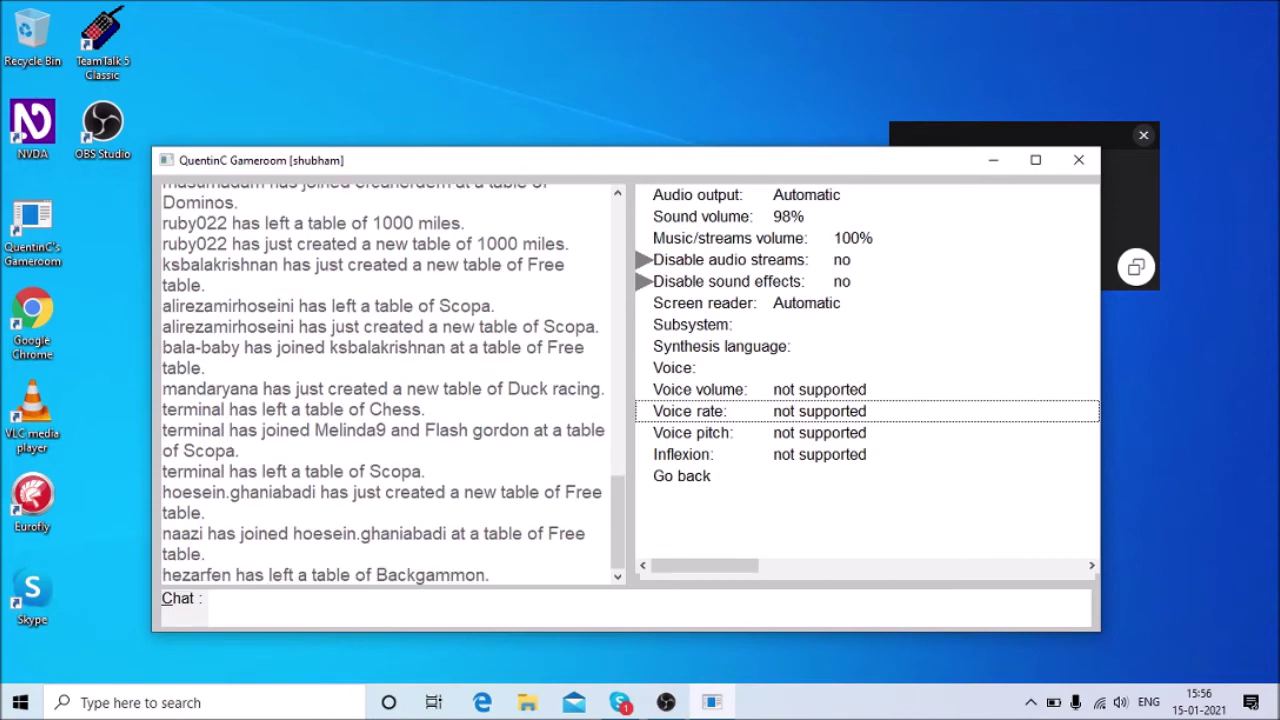
{"action": "key", "text": "Down"}
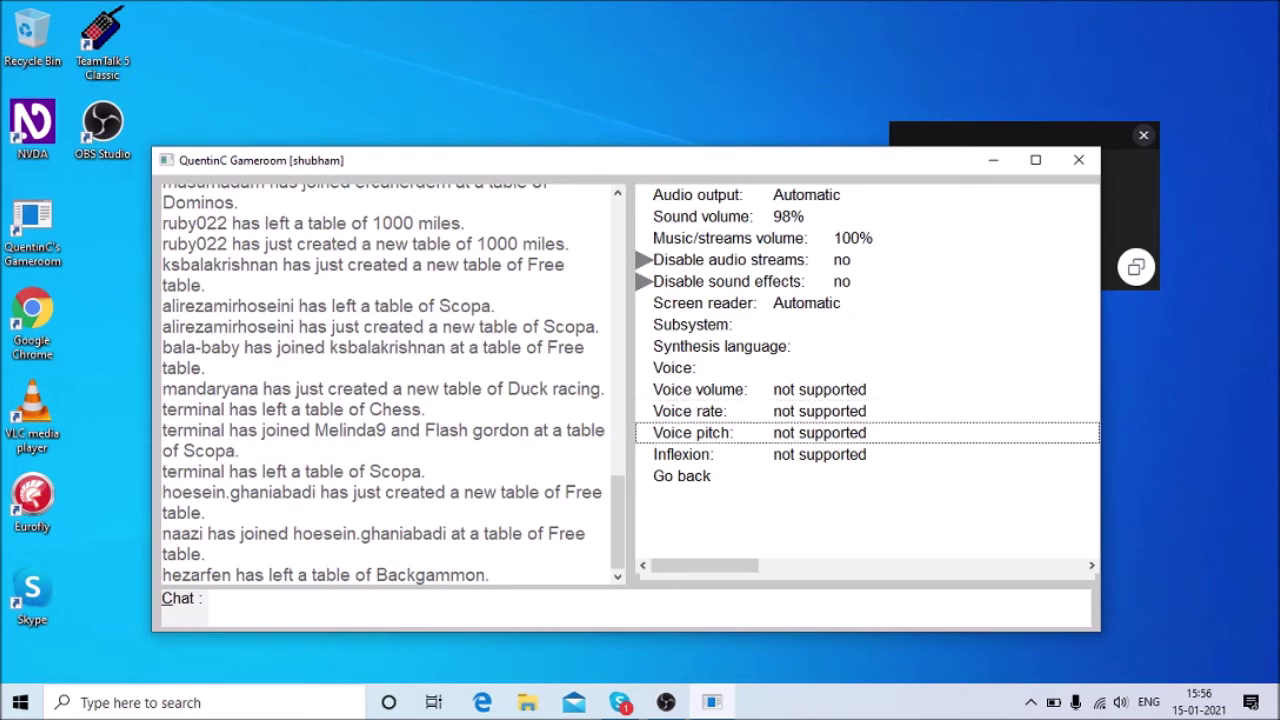
{"action": "key", "text": "Down"}
{"action": "key", "text": "Down"}
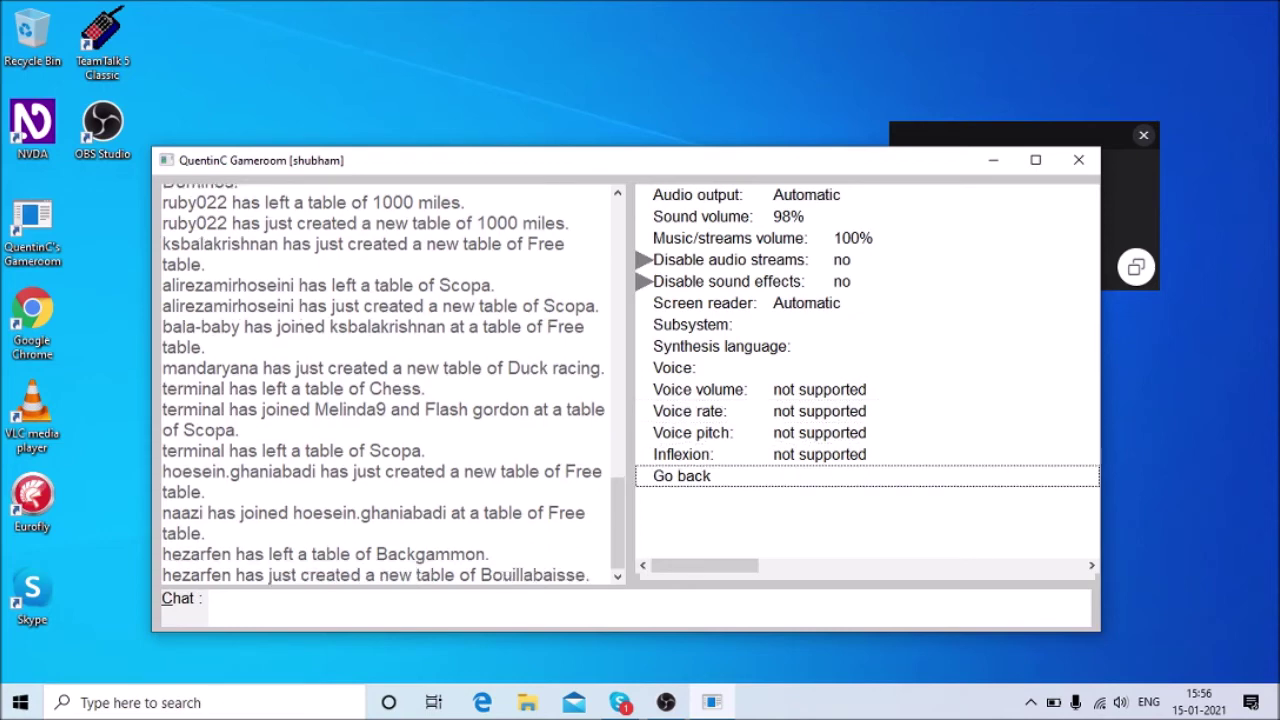
{"action": "key", "text": "Return"}
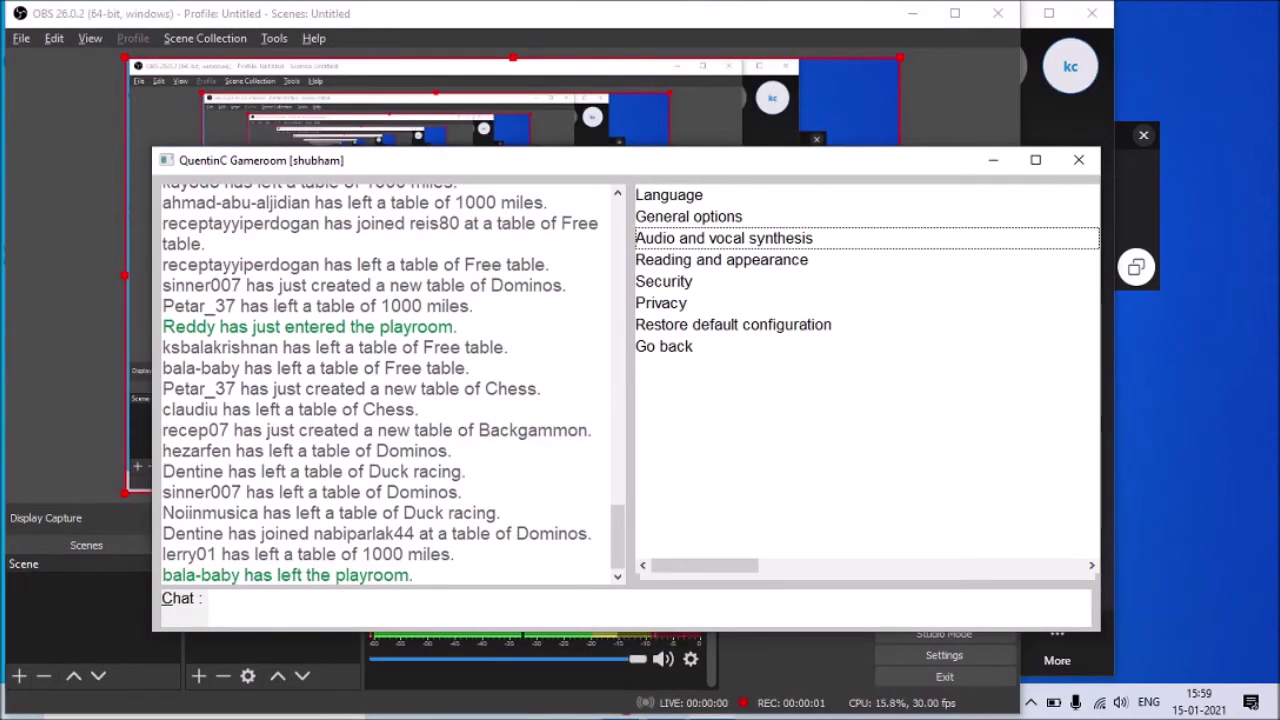
Step: Open Reading and appearance and go through the Customize entries for fonts, colors and message categories, up to Add element
{"action": "key", "text": "Down"}
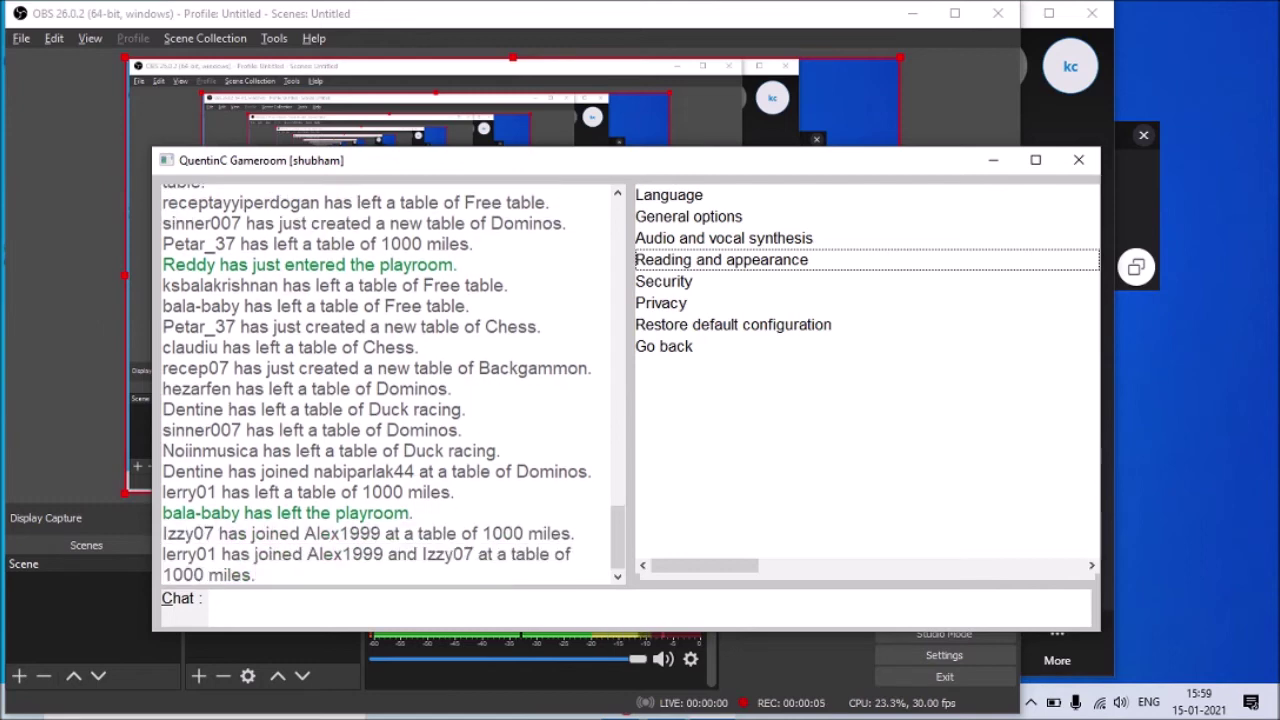
{"action": "key", "text": "Return"}
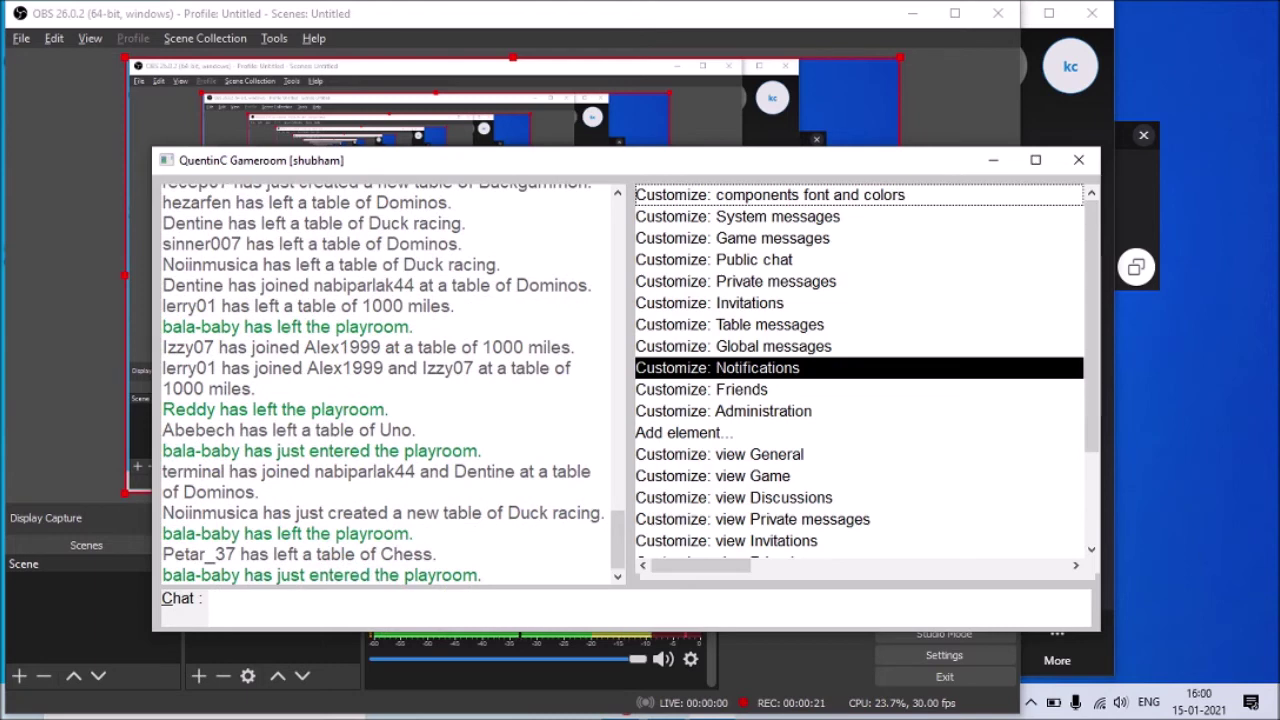
{"action": "key", "text": "Down"}
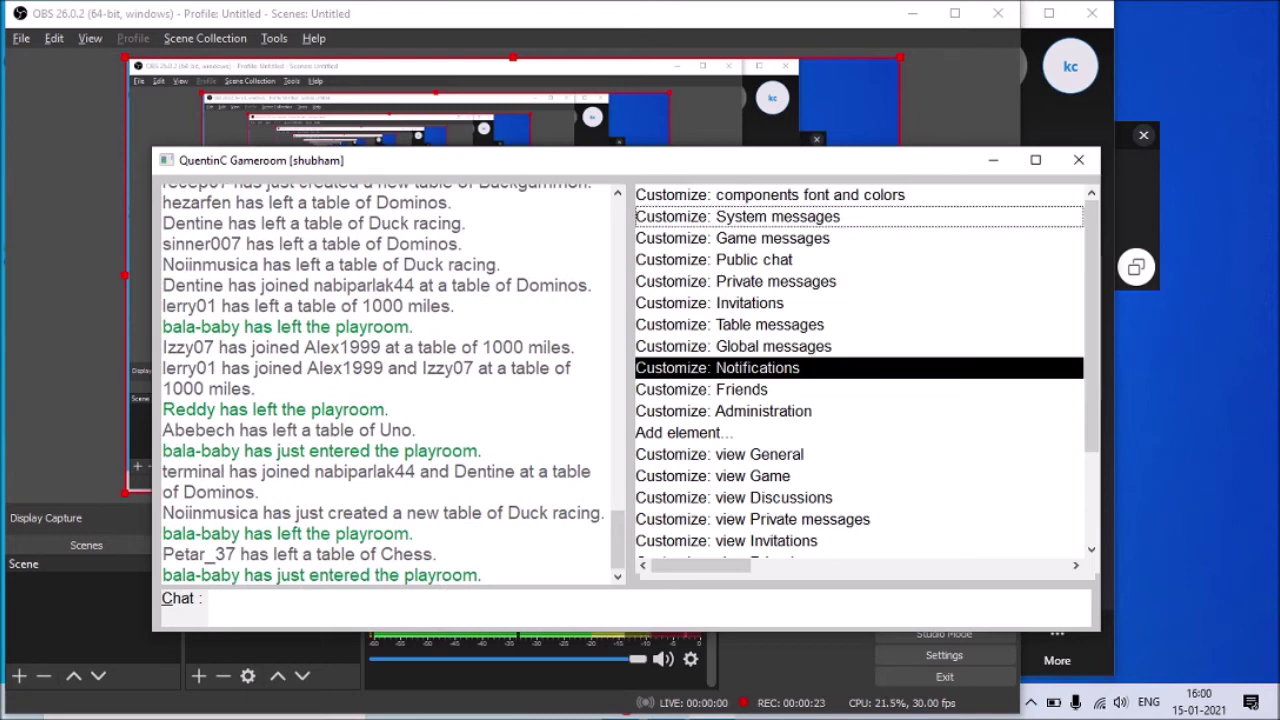
{"action": "key", "text": "Down"}
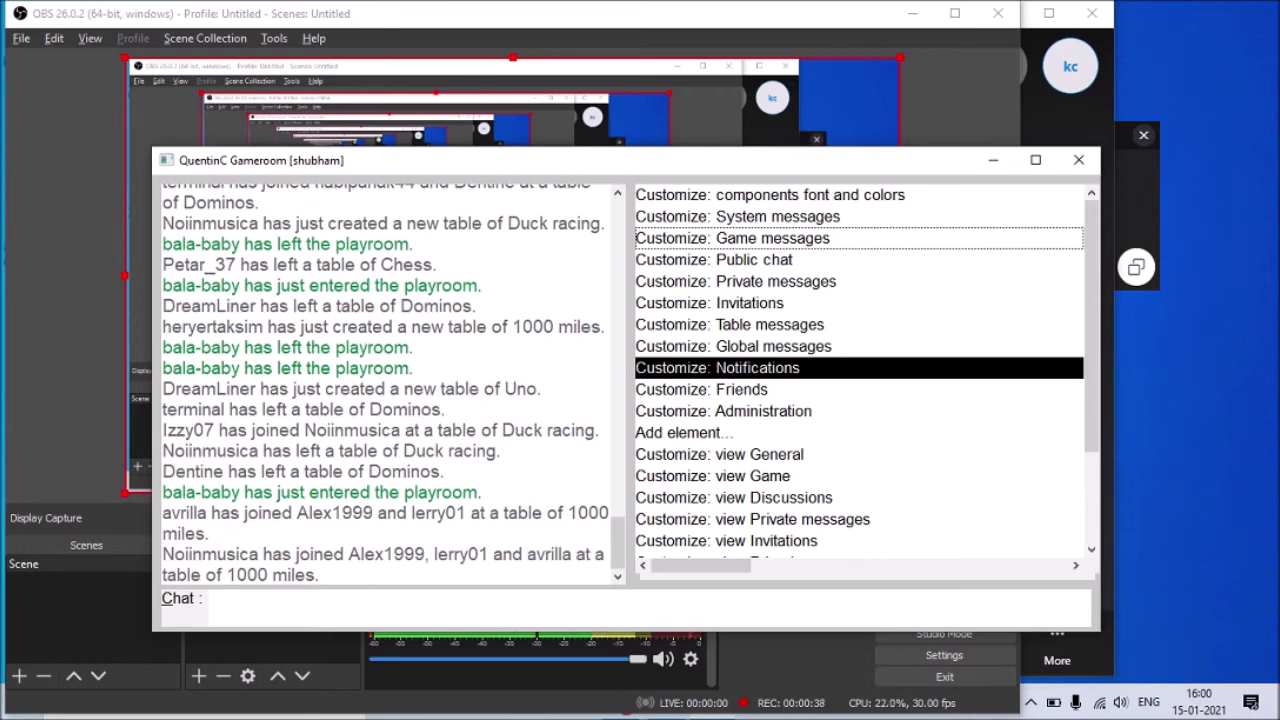
{"action": "key", "text": "Down"}
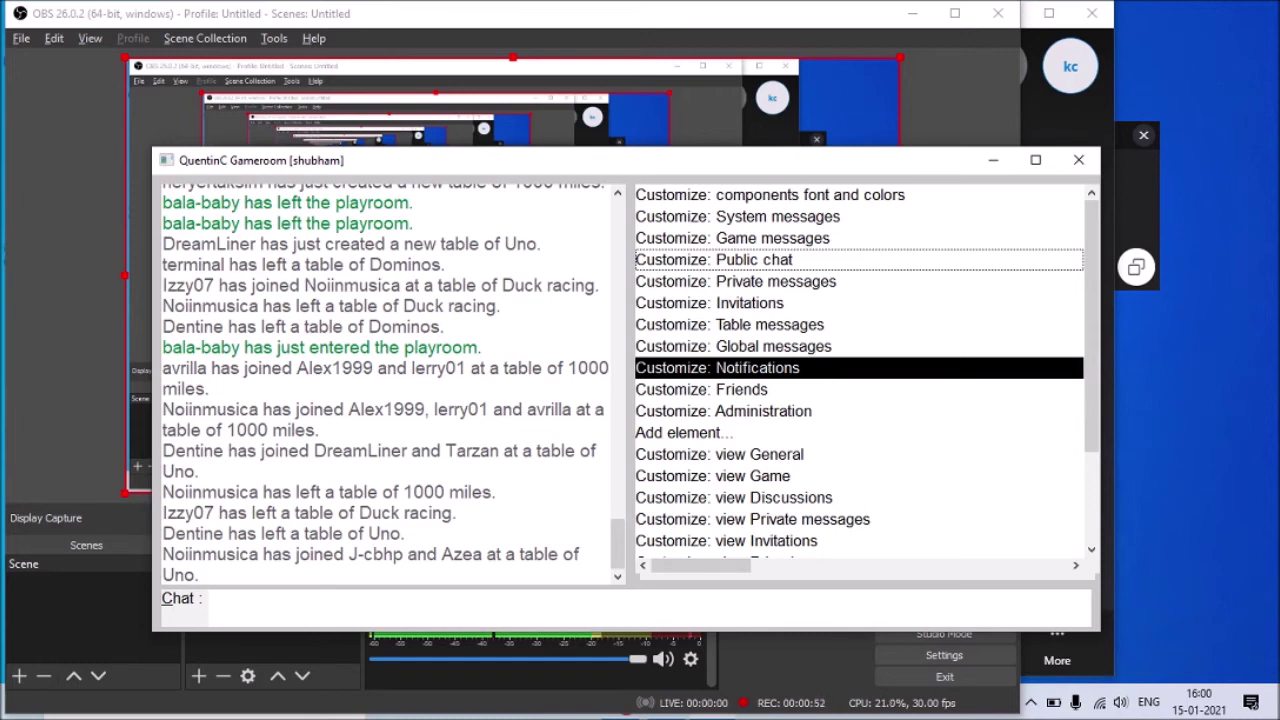
{"action": "key", "text": "Down"}
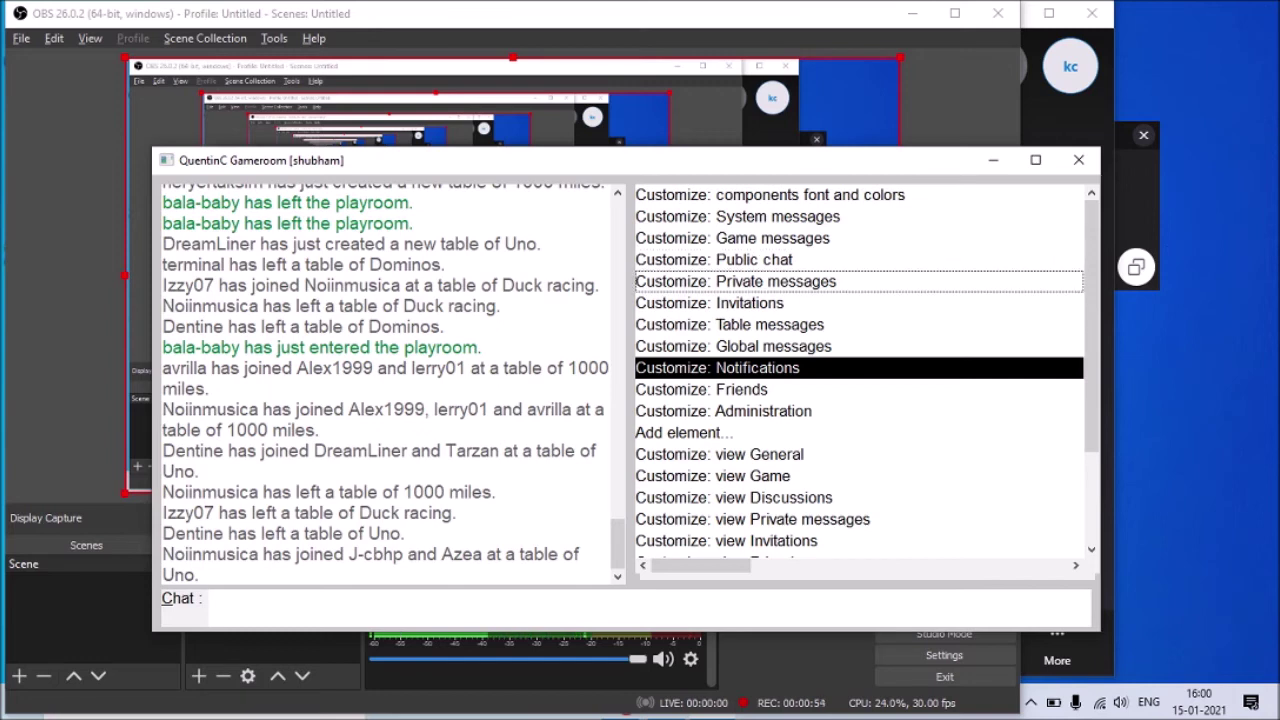
{"action": "key", "text": "Down"}
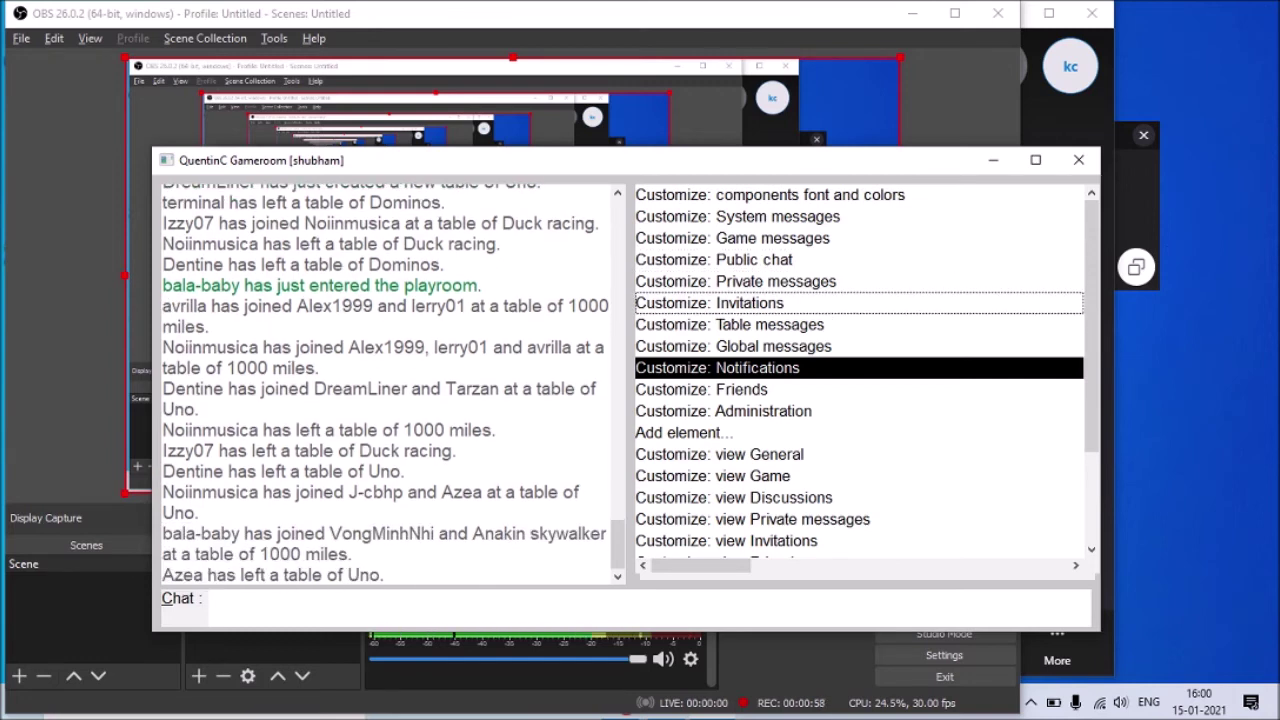
{"action": "key", "text": "Down"}
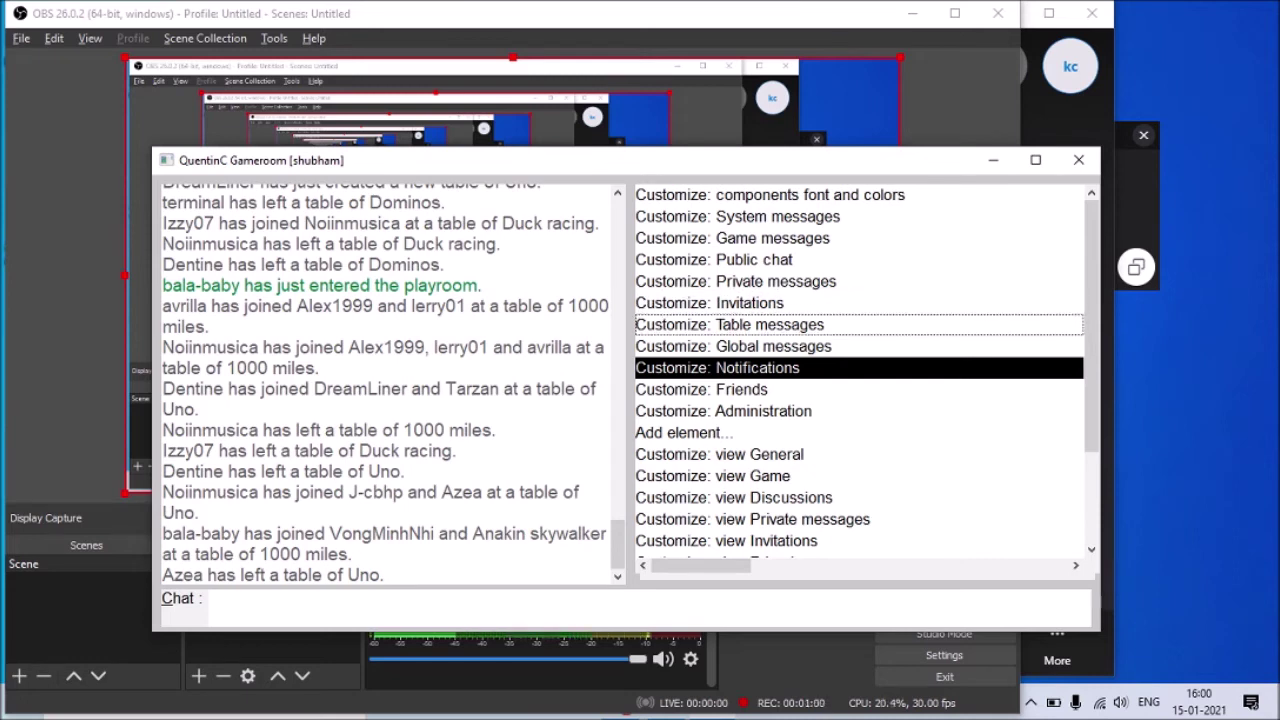
{"action": "key", "text": "Down"}
{"action": "key", "text": "Down"}
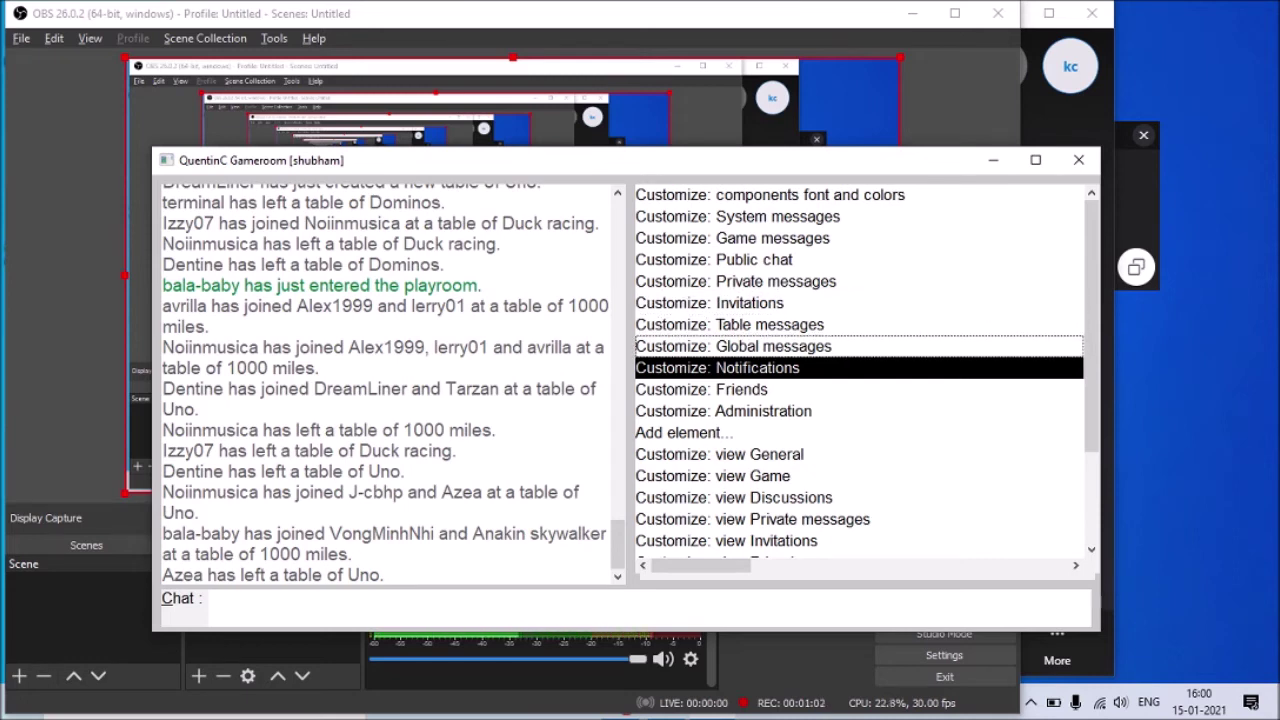
{"action": "key", "text": "Down"}
{"action": "key", "text": "Down"}
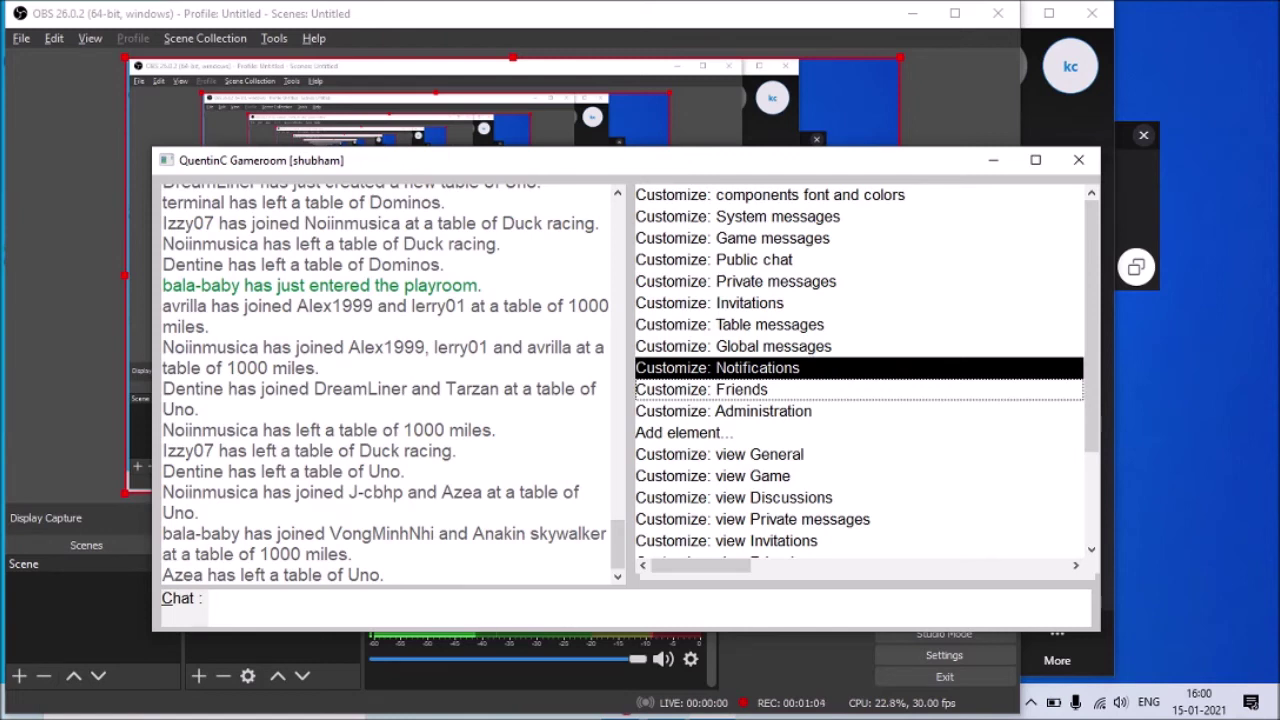
{"action": "key", "text": "Down"}
{"action": "key", "text": "Down"}
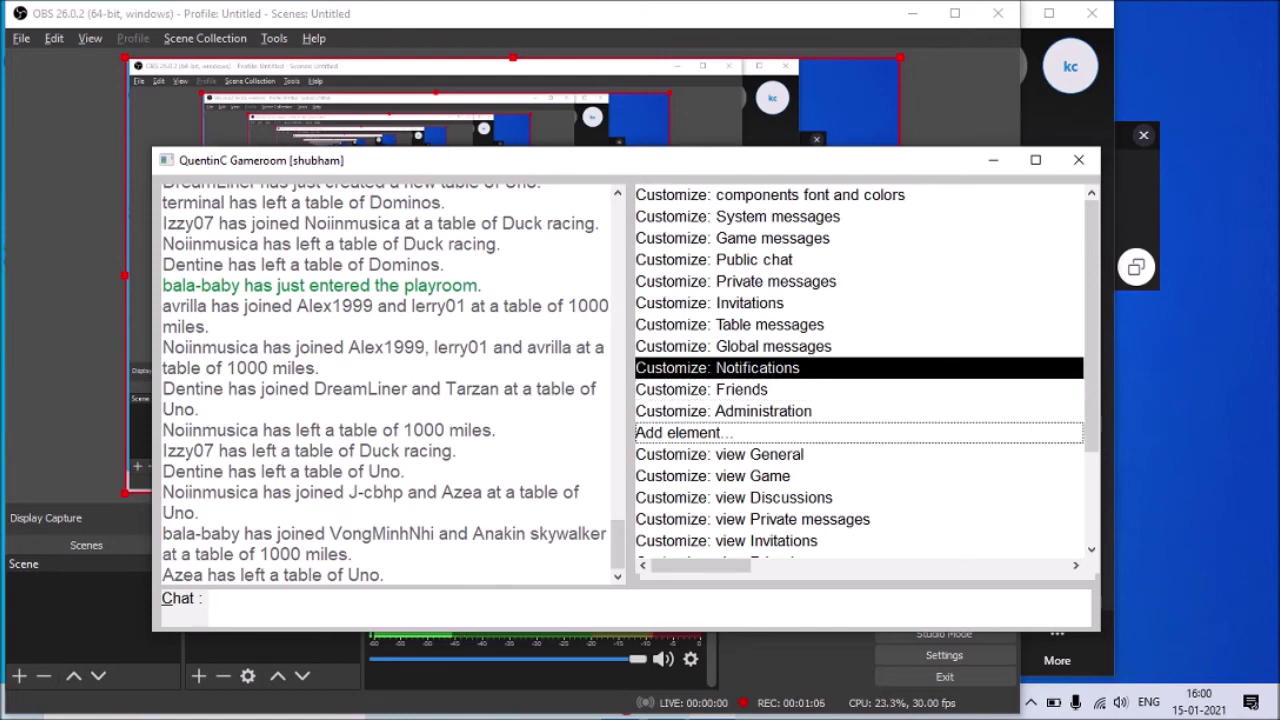
Step: Go through the entries for customizing views, from view General to view Public chat, up to Add view
{"action": "key", "text": "Down"}
{"action": "key", "text": "Down"}
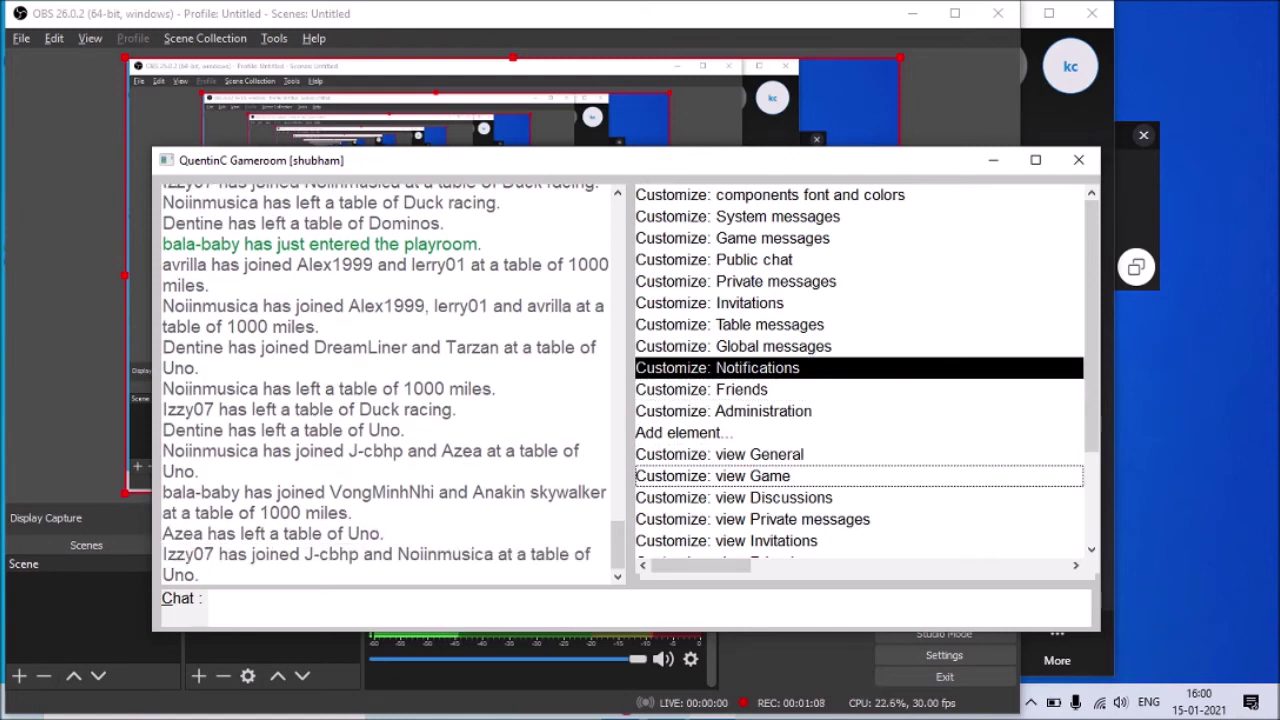
{"action": "key", "text": "Down"}
{"action": "key", "text": "Down"}
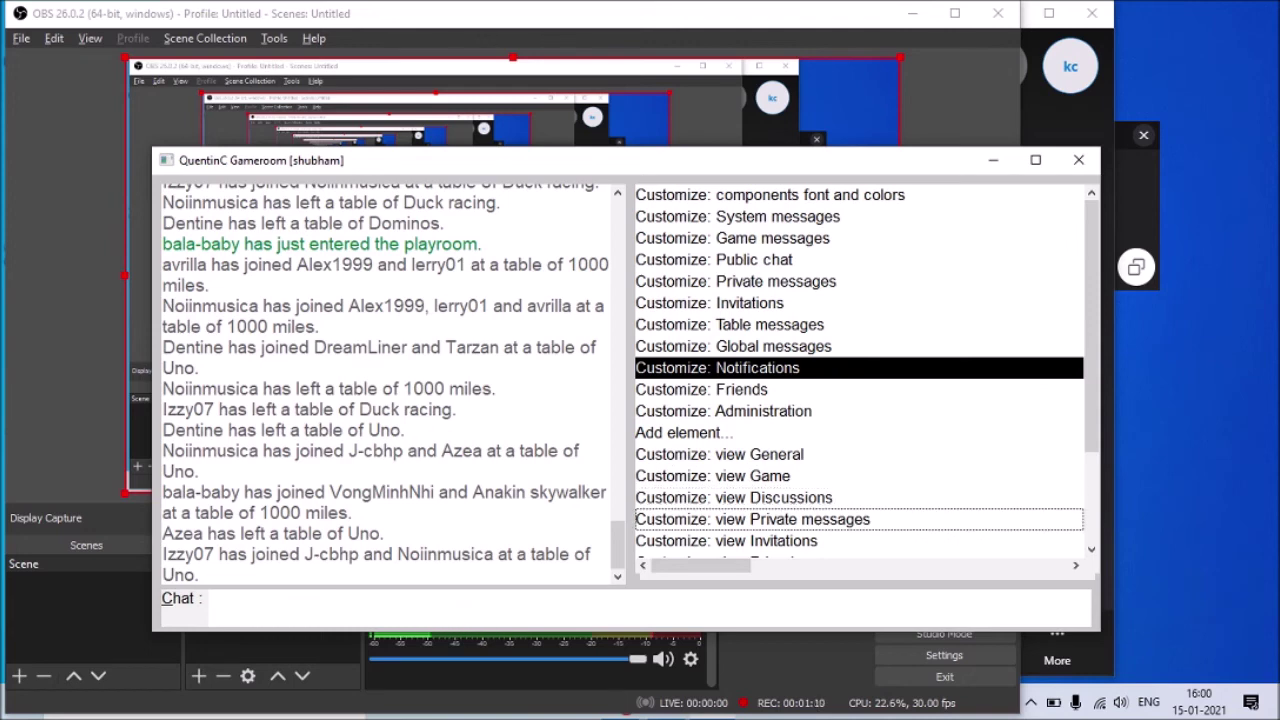
{"action": "key", "text": "Down"}
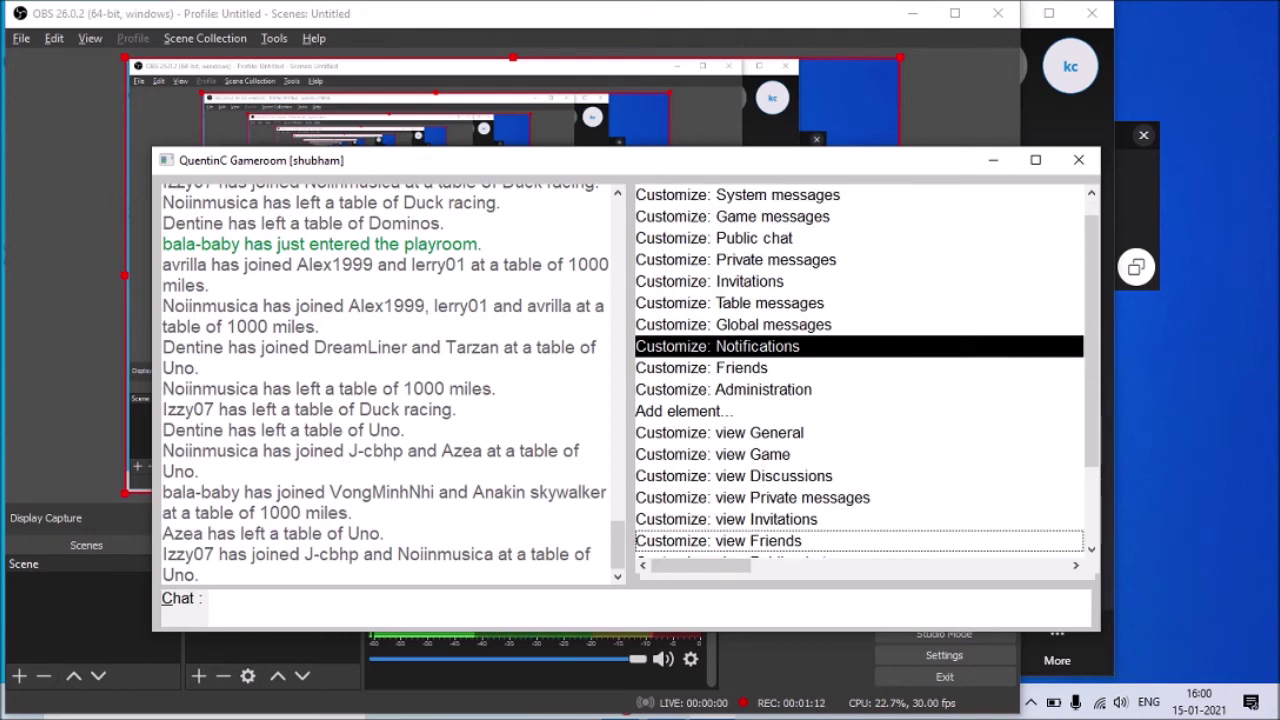
{"action": "key", "text": "Down"}
{"action": "key", "text": "Down"}
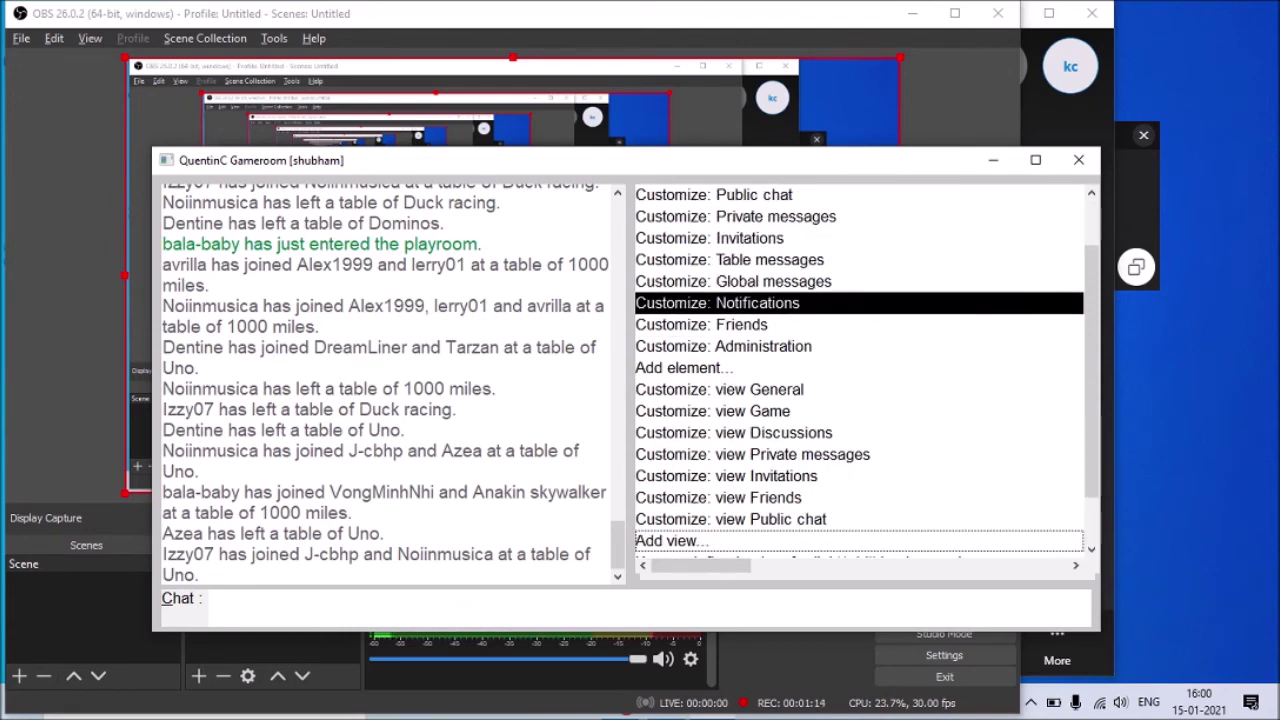
Step: Examine the predefined color choices for light and dark backgrounds, and return to the options list
{"action": "key", "text": "Down"}
{"action": "key", "text": "Down"}
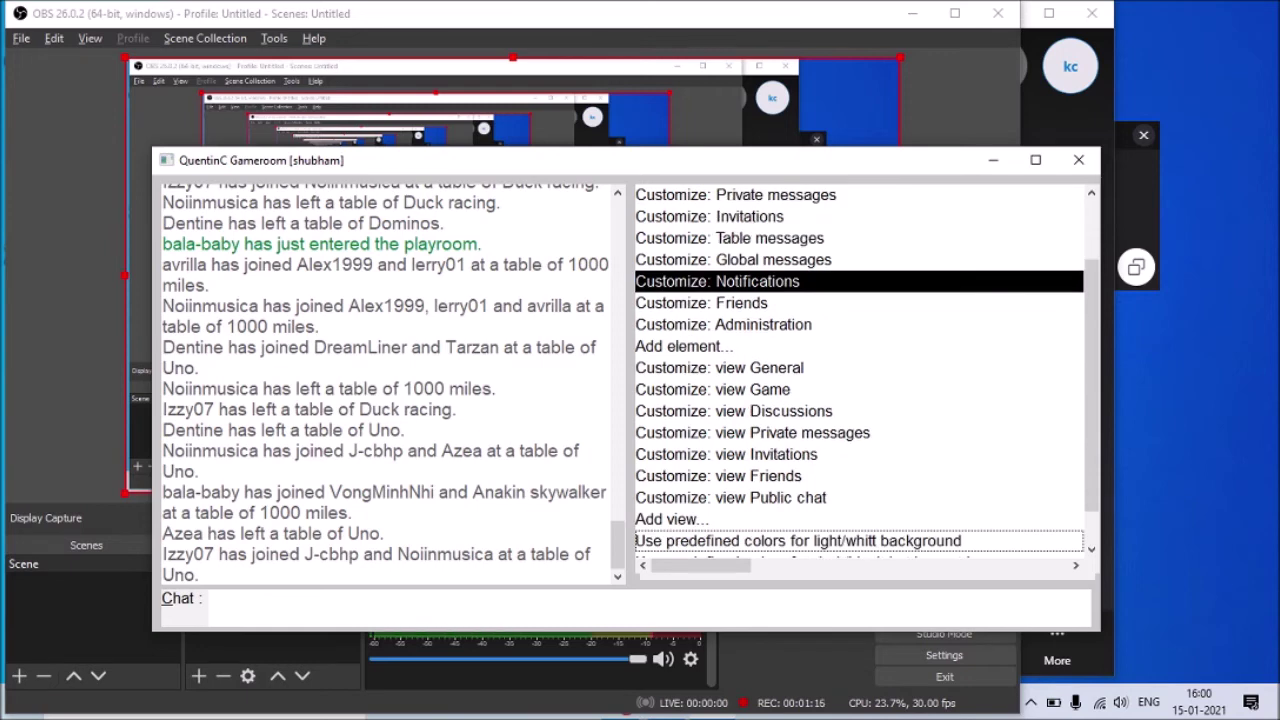
{"action": "key", "text": "Down"}
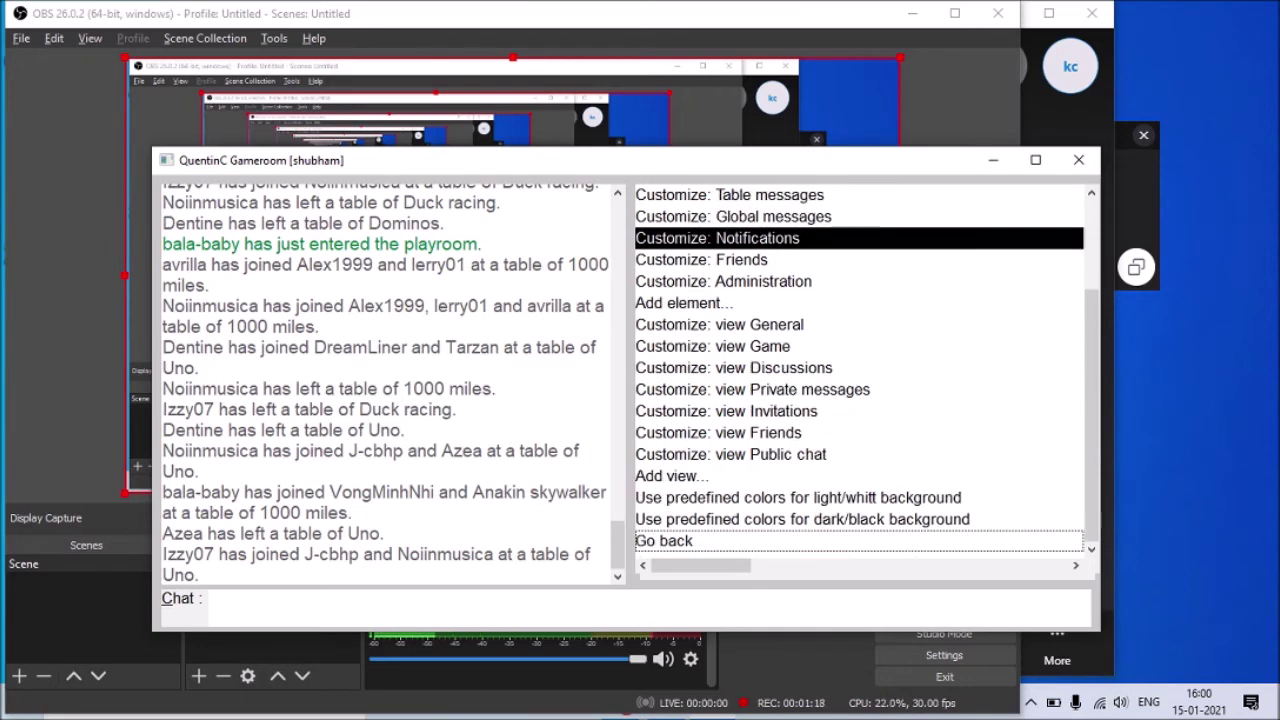
{"action": "key", "text": "Up"}
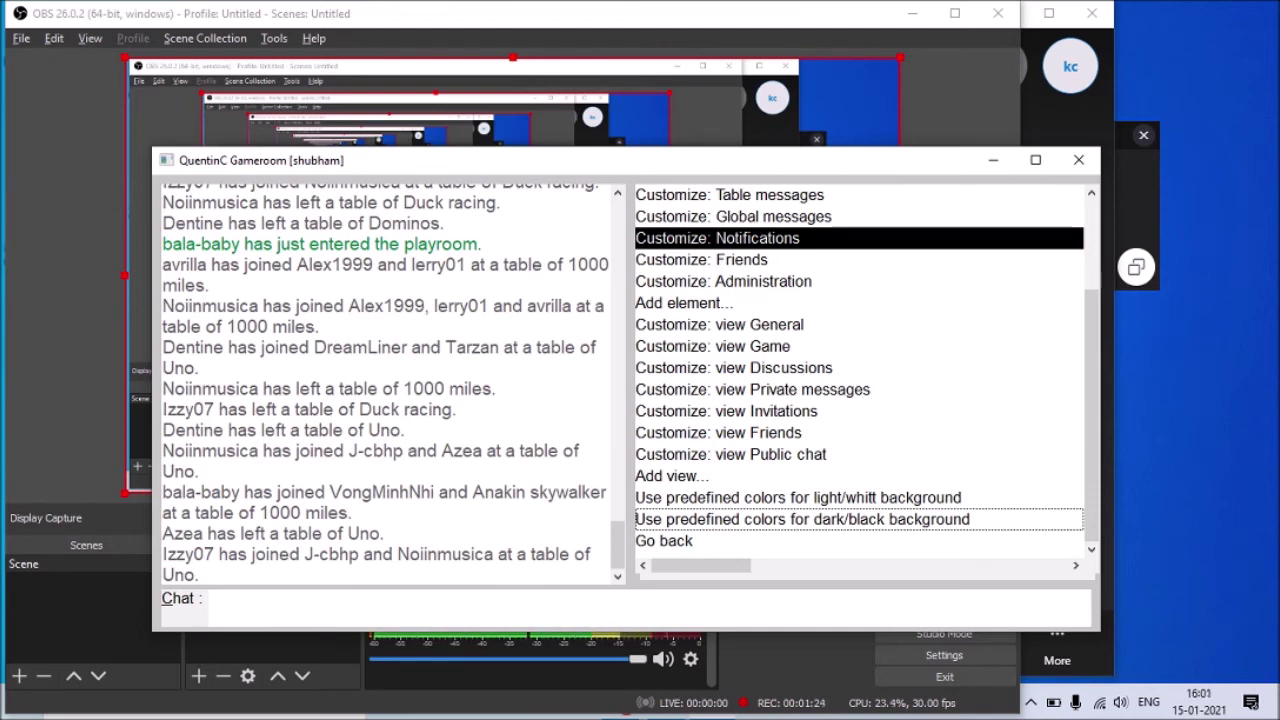
{"action": "key", "text": "Down"}
{"action": "key", "text": "Return"}
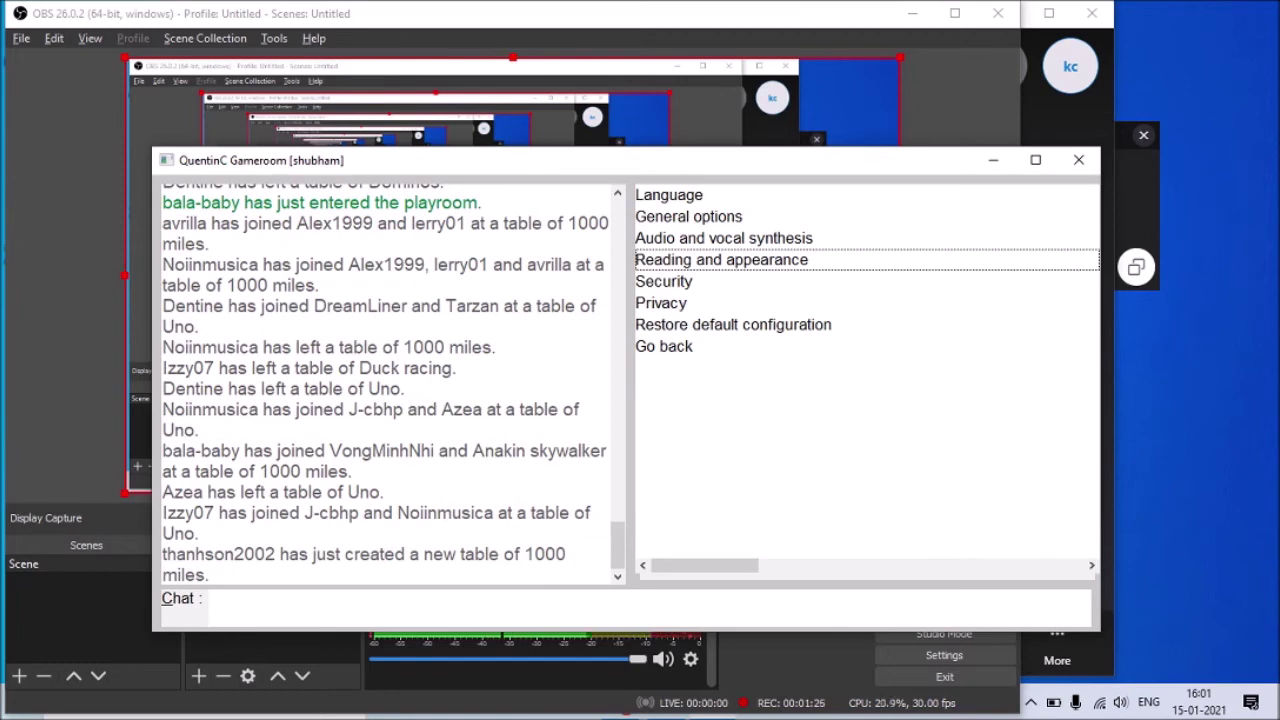
Step: Open the Security options, examine the password, automatic links and automatic downloads settings, and return to the options list
{"action": "key", "text": "Down"}
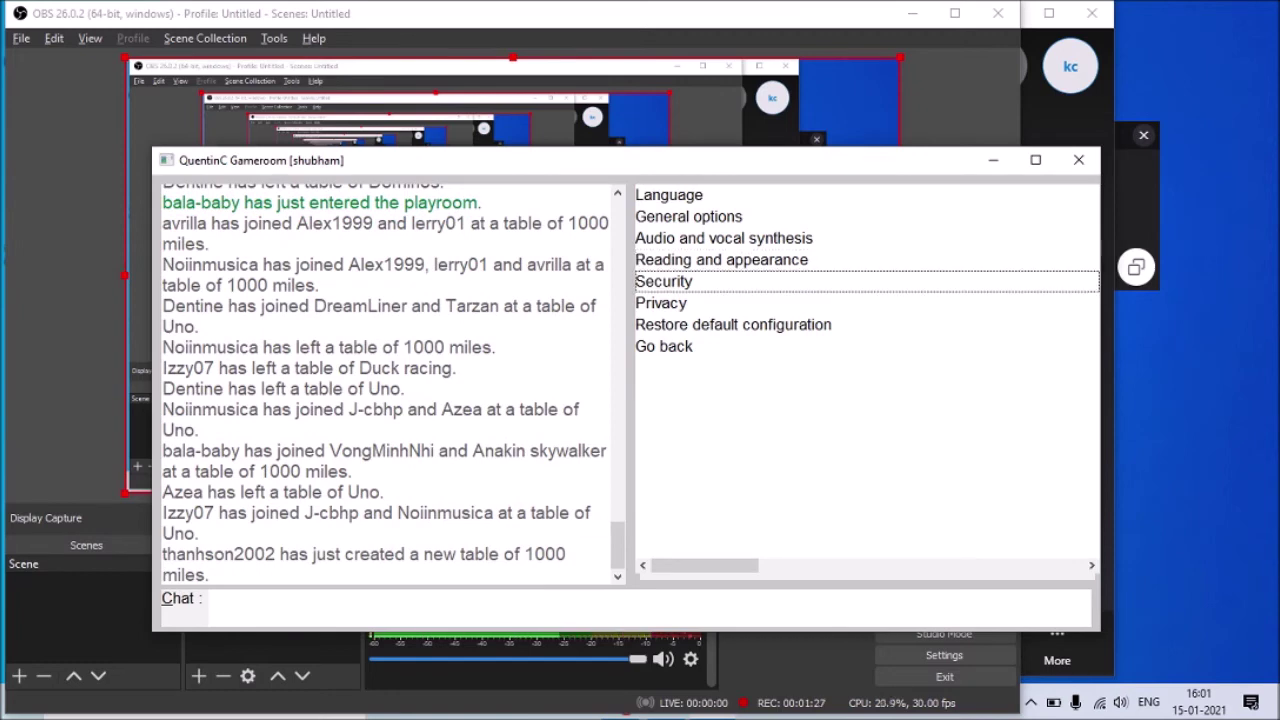
{"action": "key", "text": "Down"}
{"action": "key", "text": "Up"}
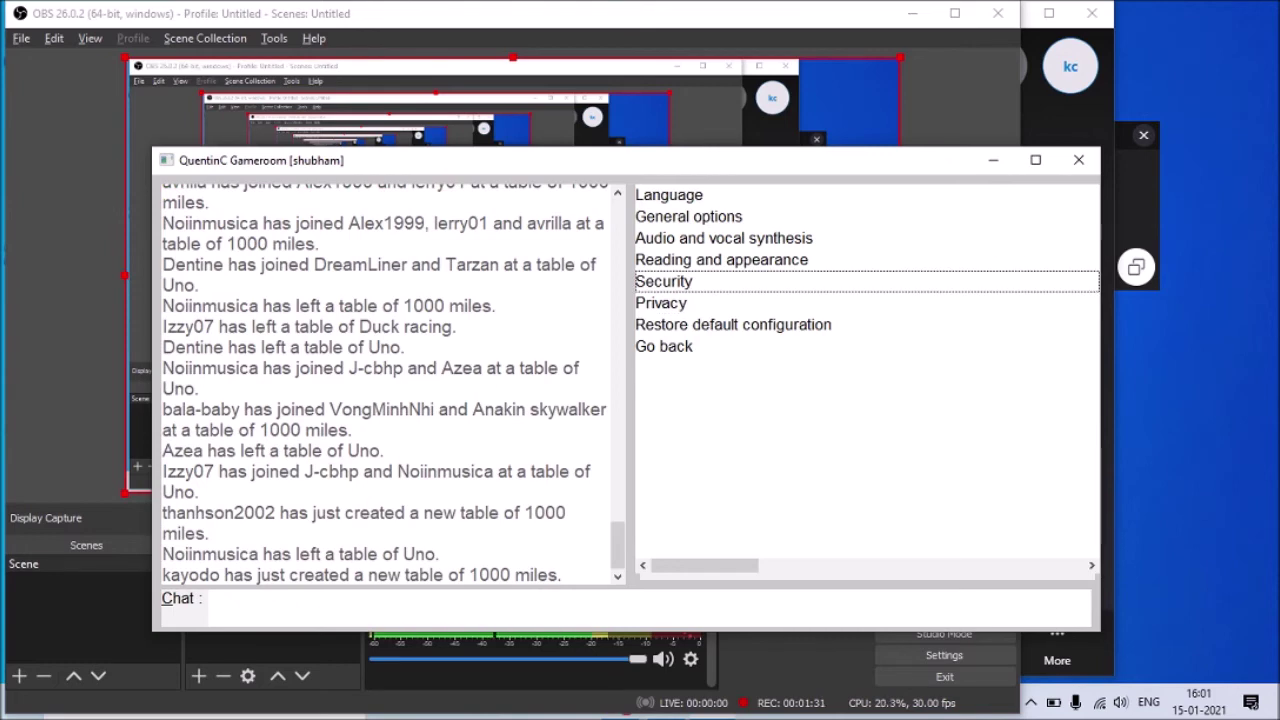
{"action": "key", "text": "Return"}
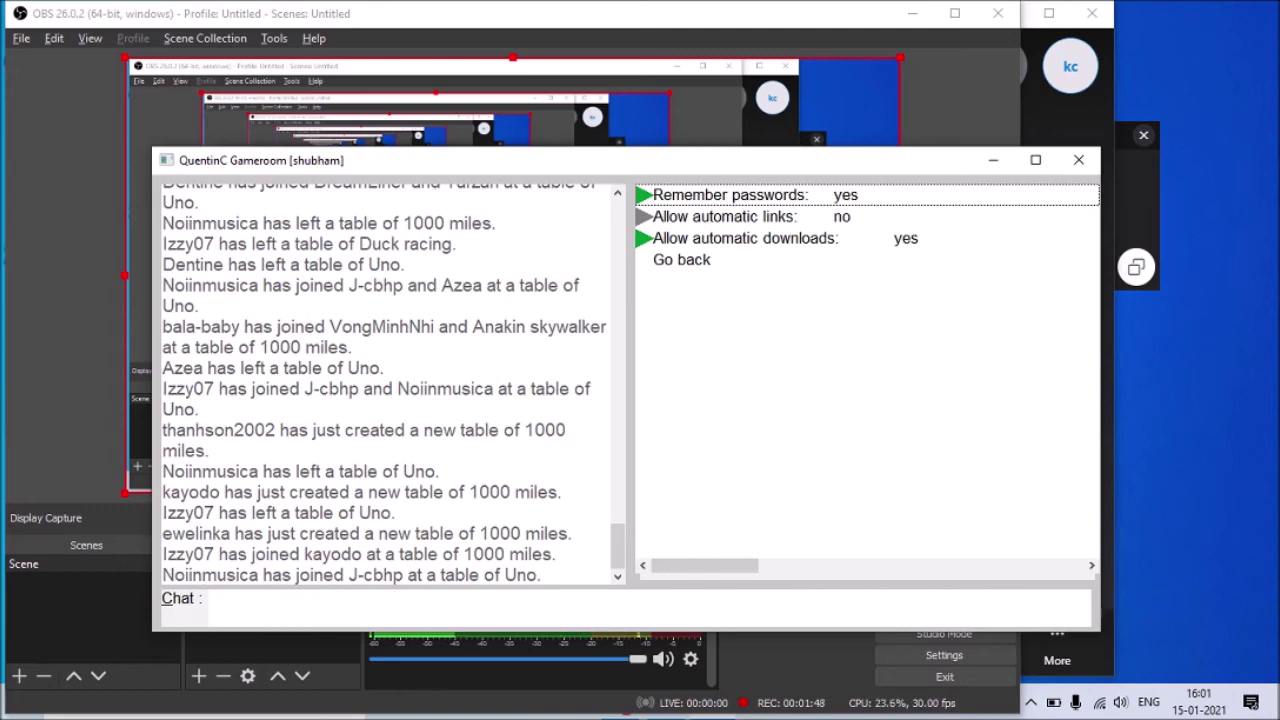
{"action": "key", "text": "Down"}
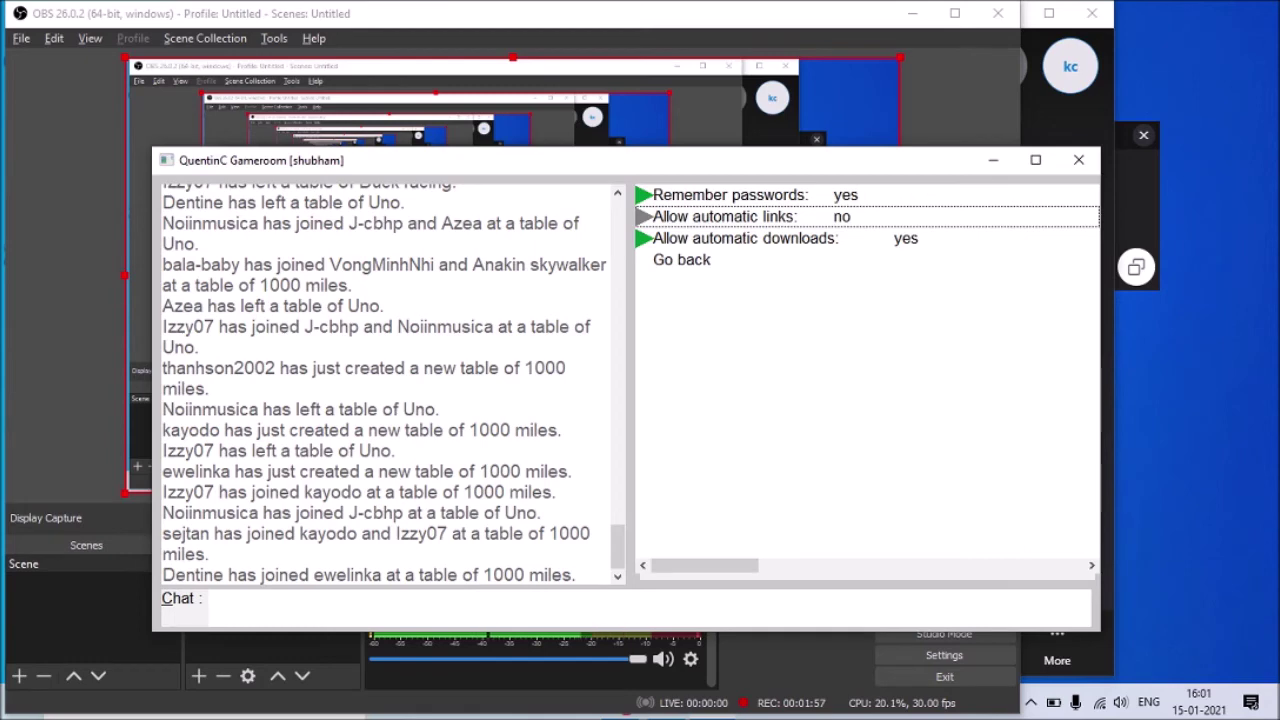
{"action": "key", "text": "Down"}
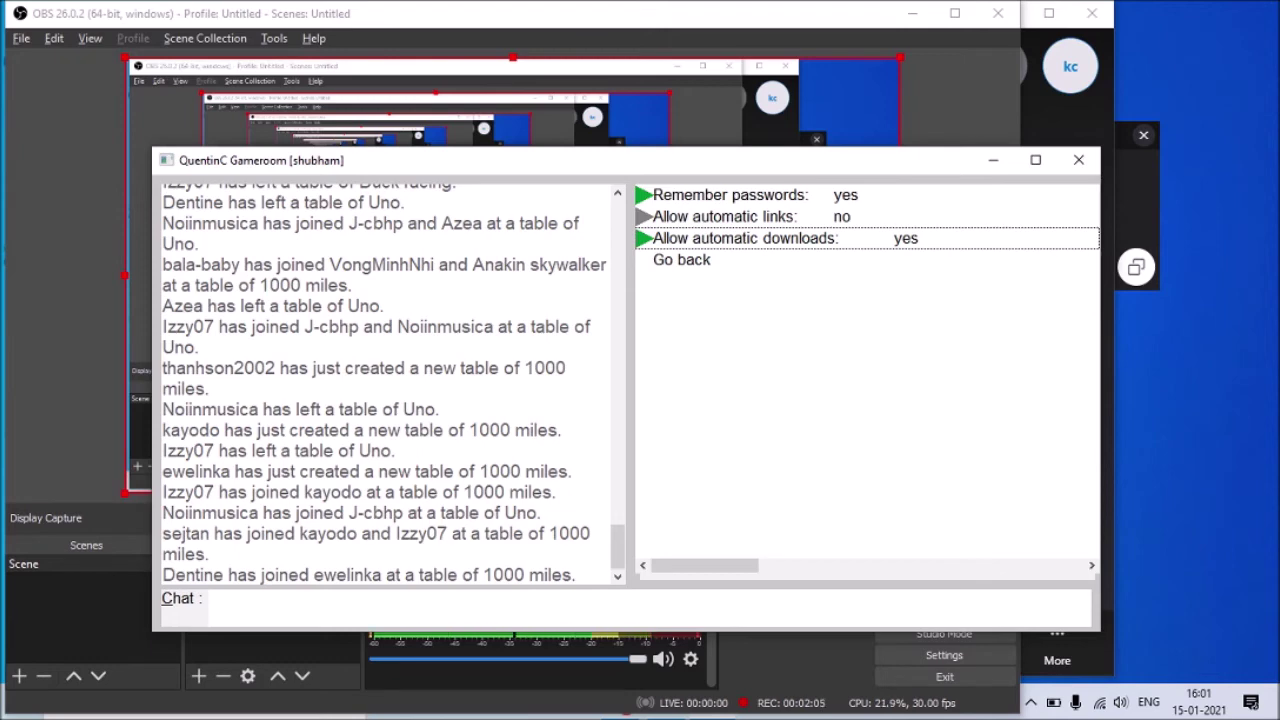
{"action": "key", "text": "Down"}
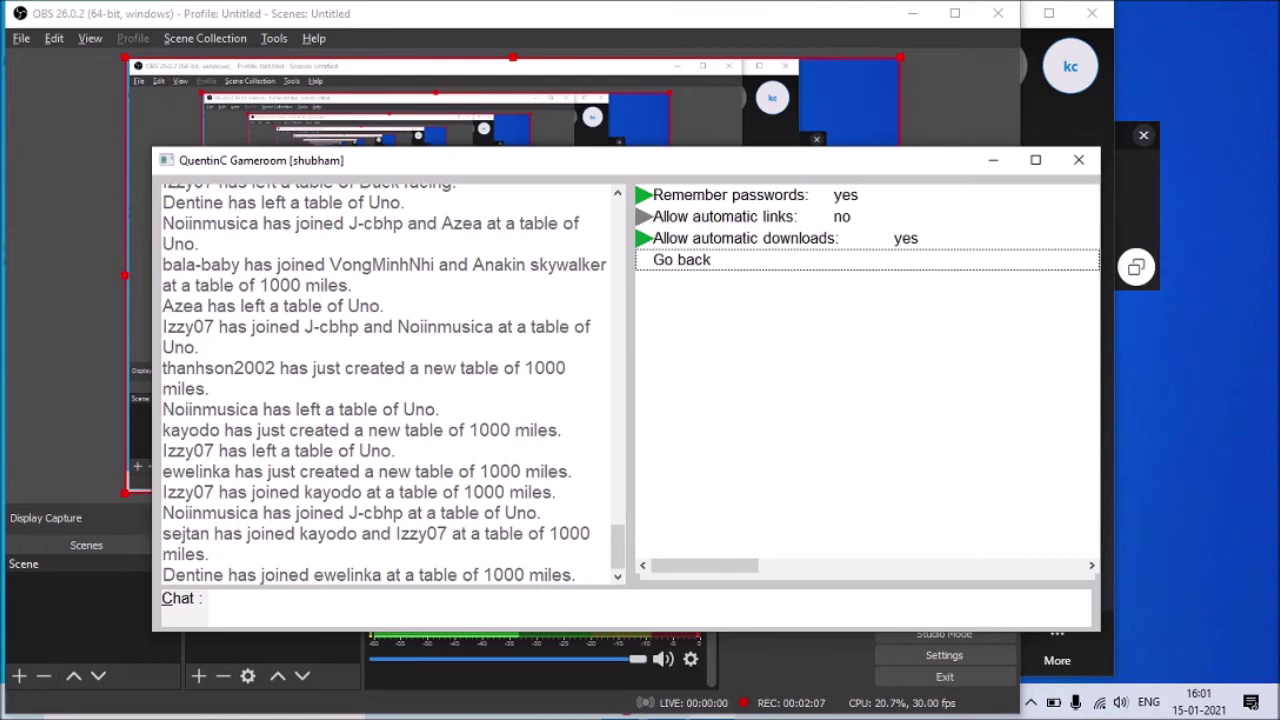
{"action": "key", "text": "Return"}
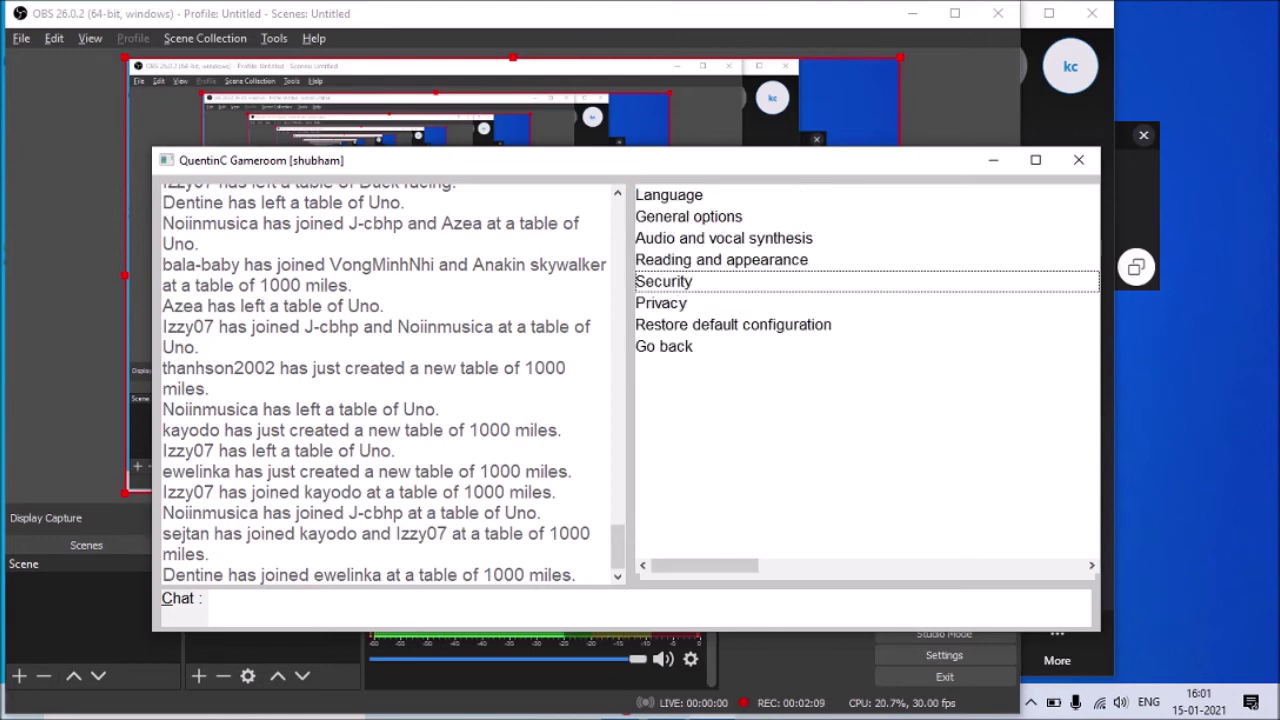
Step: Open the Privacy options from the options list
{"action": "key", "text": "Down"}
{"action": "key", "text": "Down"}
{"action": "key", "text": "Up"}
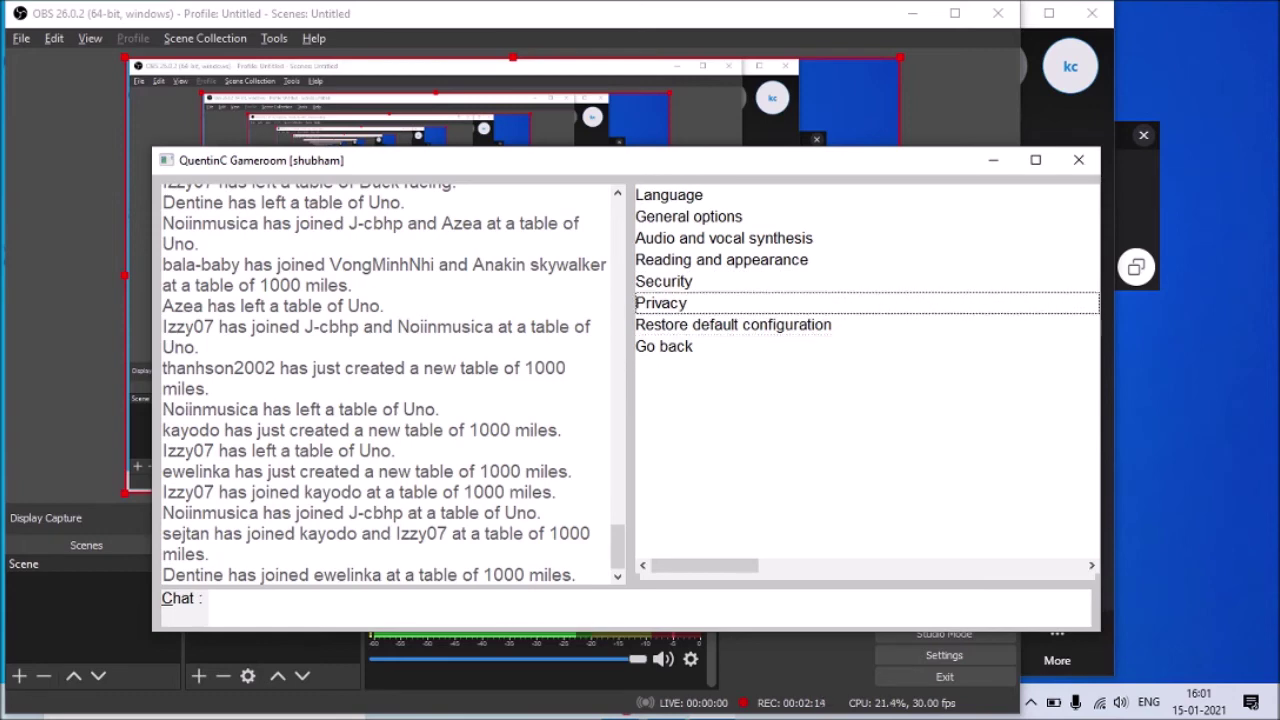
{"action": "key", "text": "Return"}
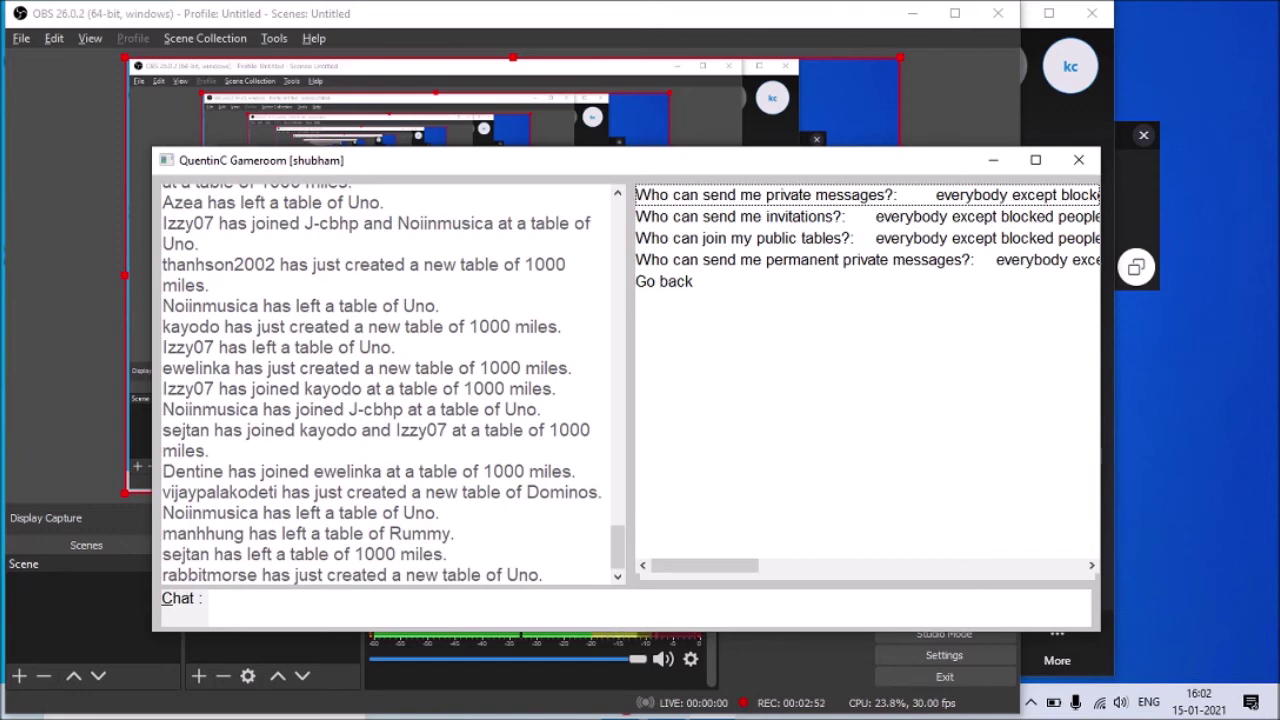
Step: Switch who can send private messages to my friends only, and cycle it back to everybody except blocked people
{"action": "key", "text": "Return"}
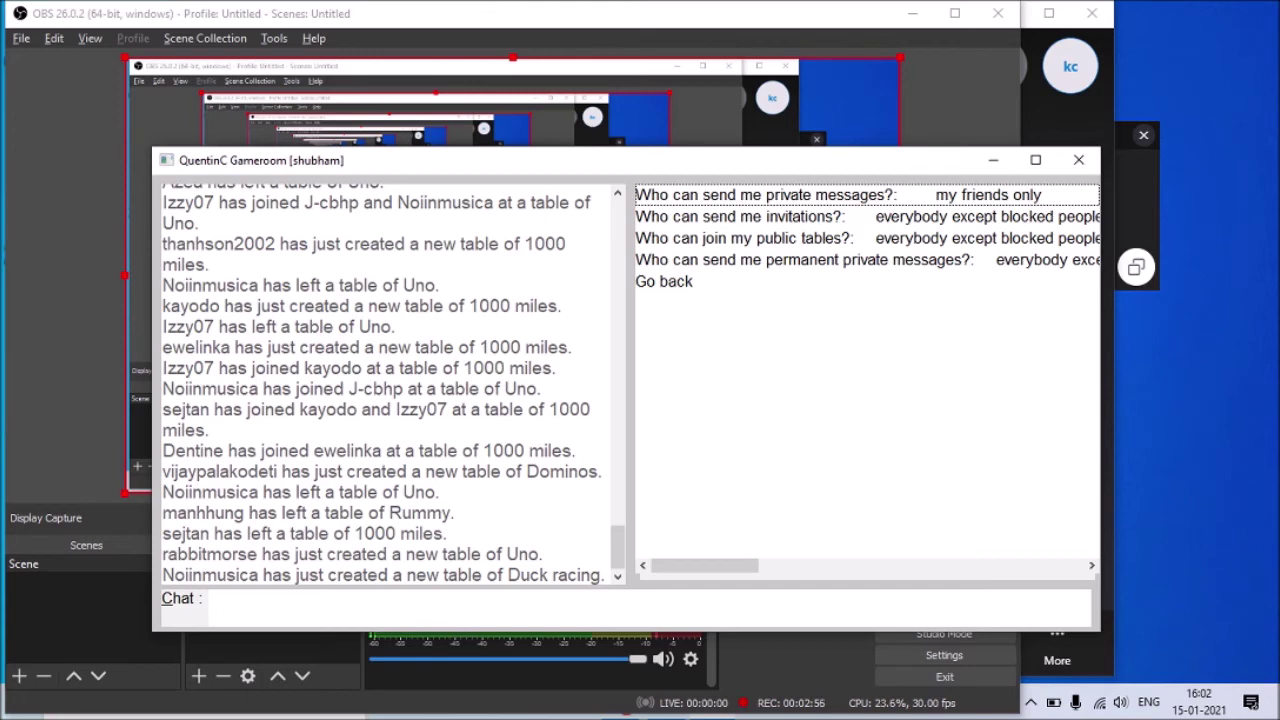
{"action": "key", "text": "Down"}
{"action": "key", "text": "Up"}
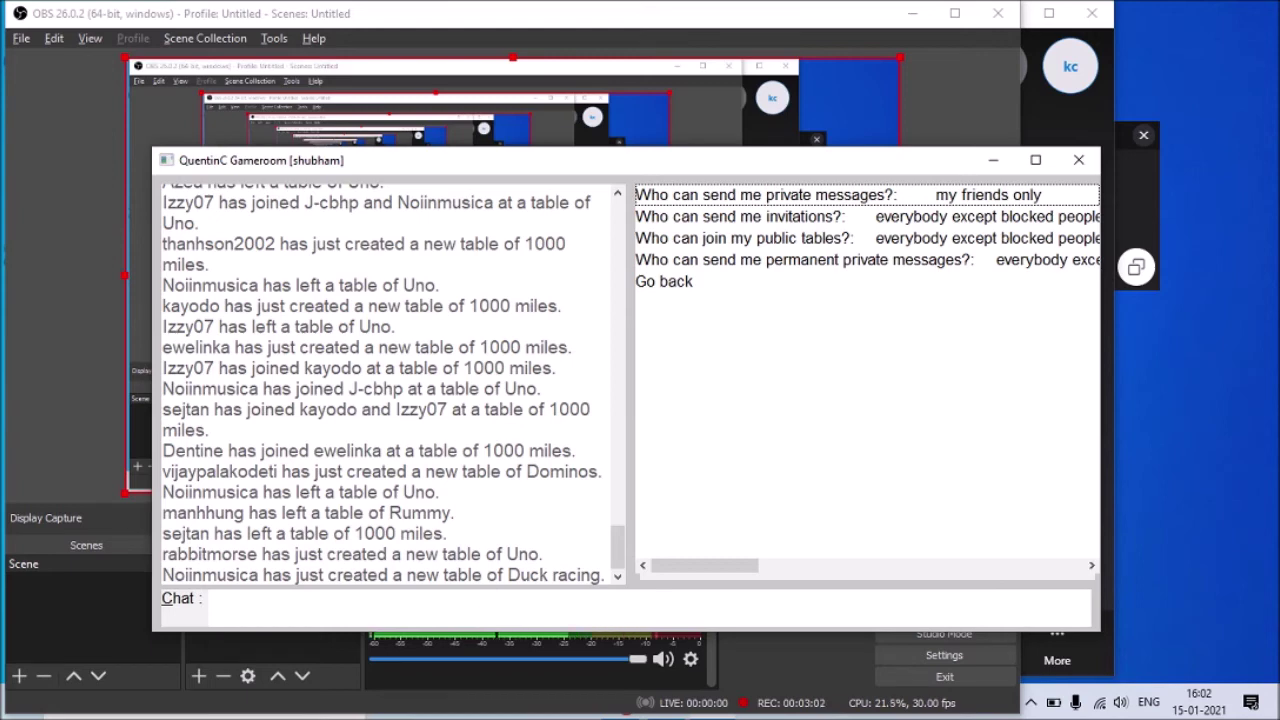
{"action": "key", "text": "Down"}
{"action": "key", "text": "Up"}
{"action": "key", "text": "Right"}
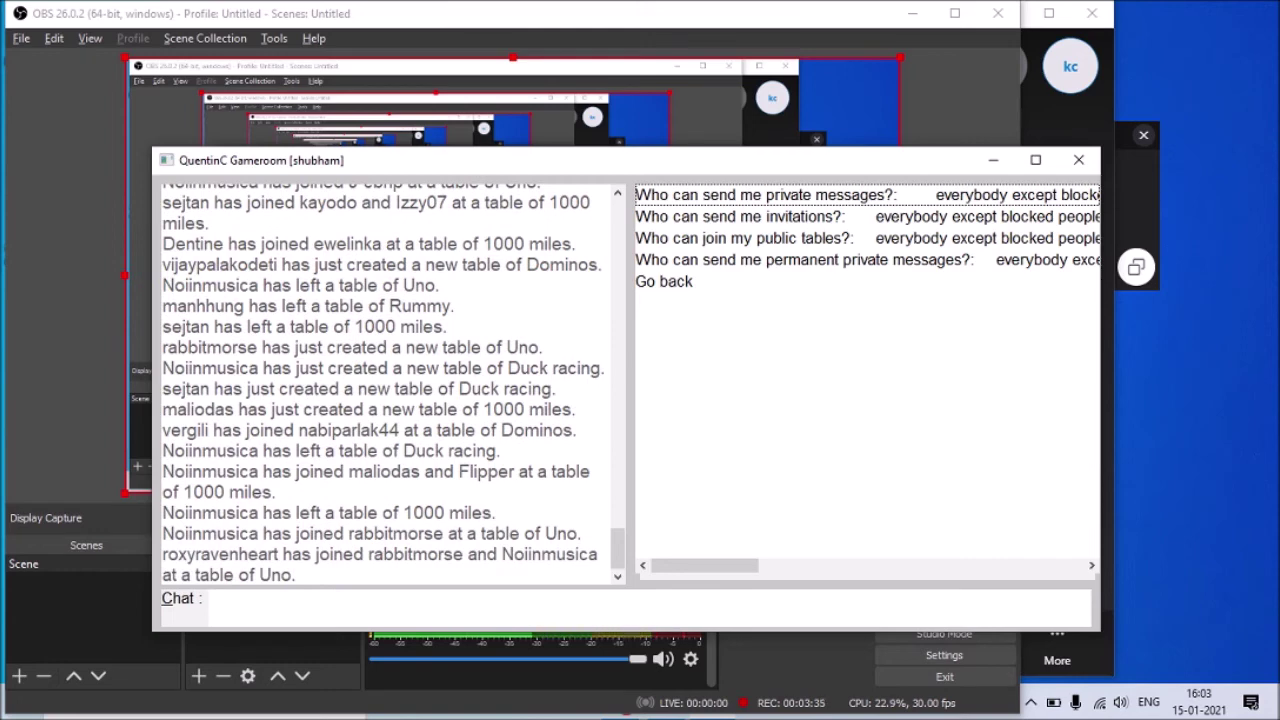
Step: Examine the privacy entries for invitations, public tables and permanent private messages, and return to the options list
{"action": "key", "text": "Down"}
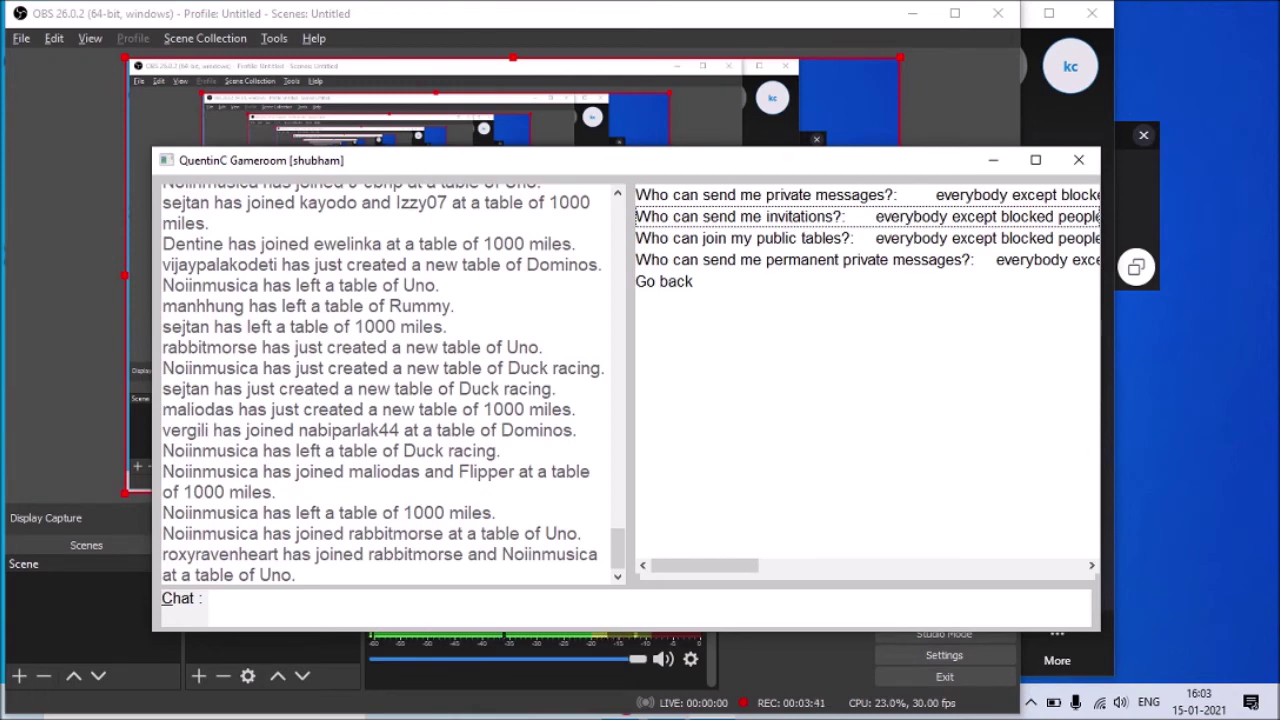
{"action": "key", "text": "Down"}
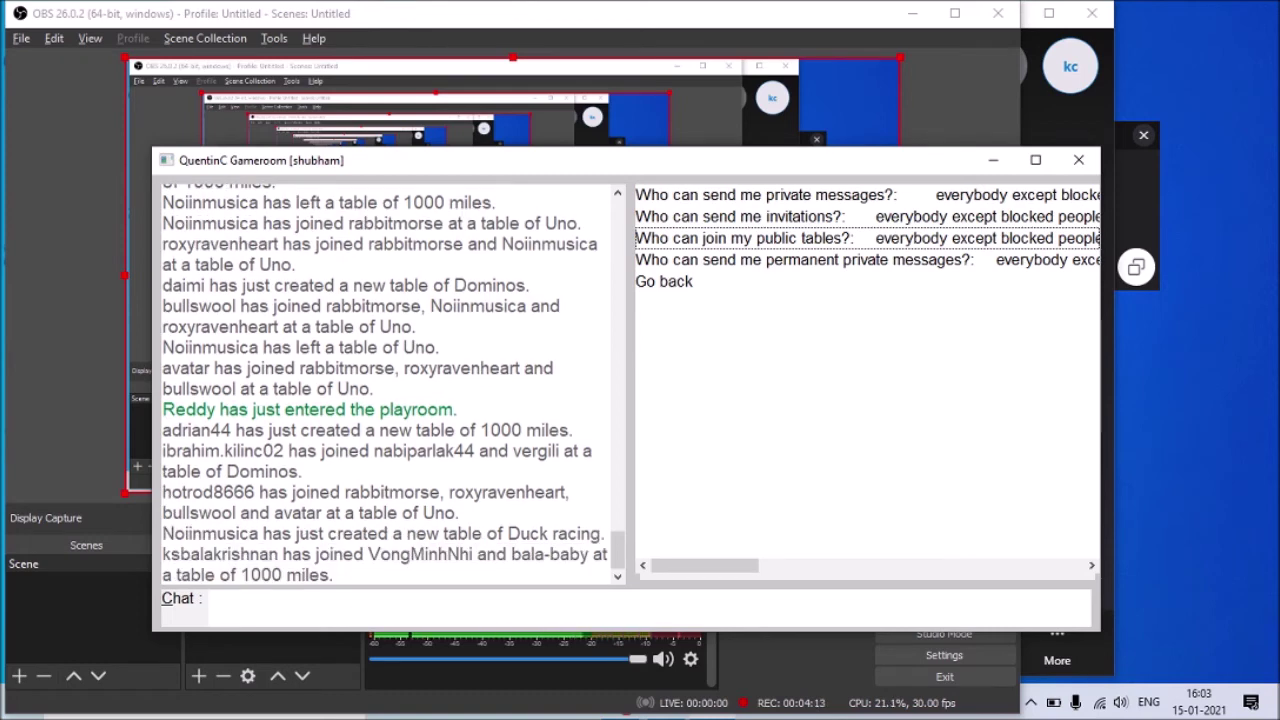
{"action": "key", "text": "Down"}
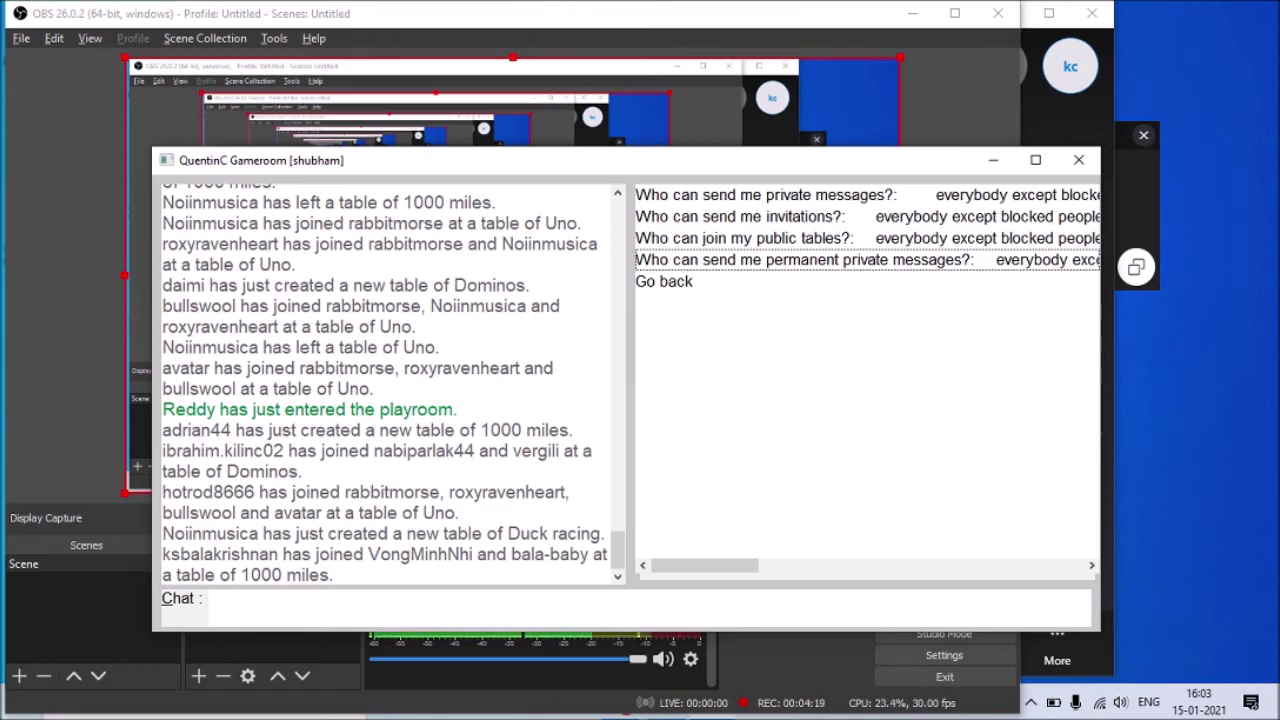
{"action": "key", "text": "Down"}
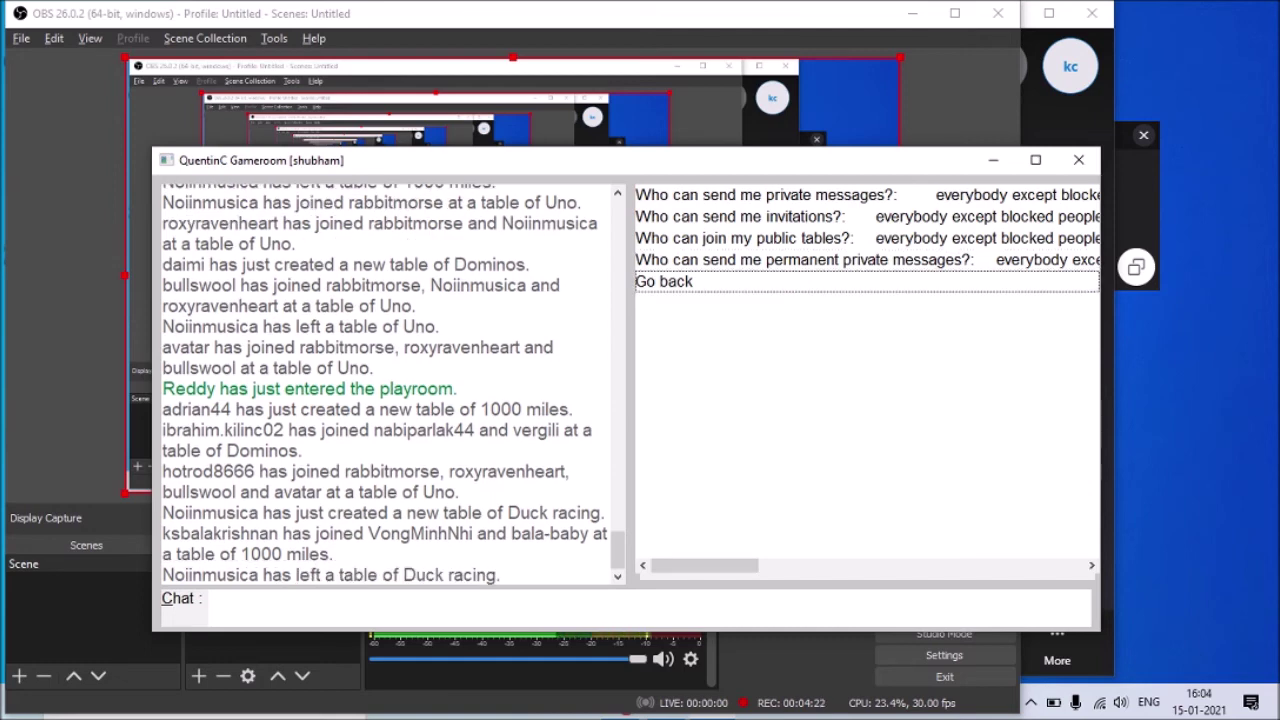
{"action": "key", "text": "Return"}
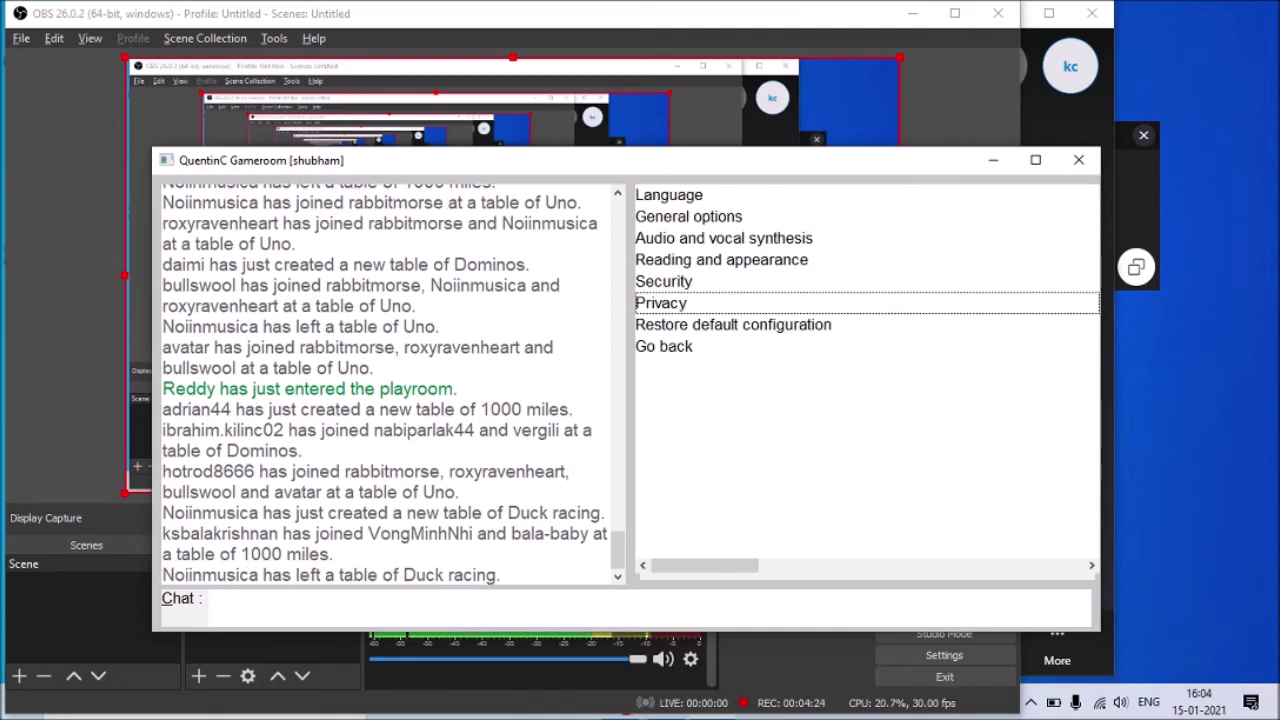
Step: Look at the Restore default configuration entry and leave the options for the main menu
{"action": "key", "text": "Down"}
{"action": "key", "text": "Down"}
{"action": "key", "text": "Up"}
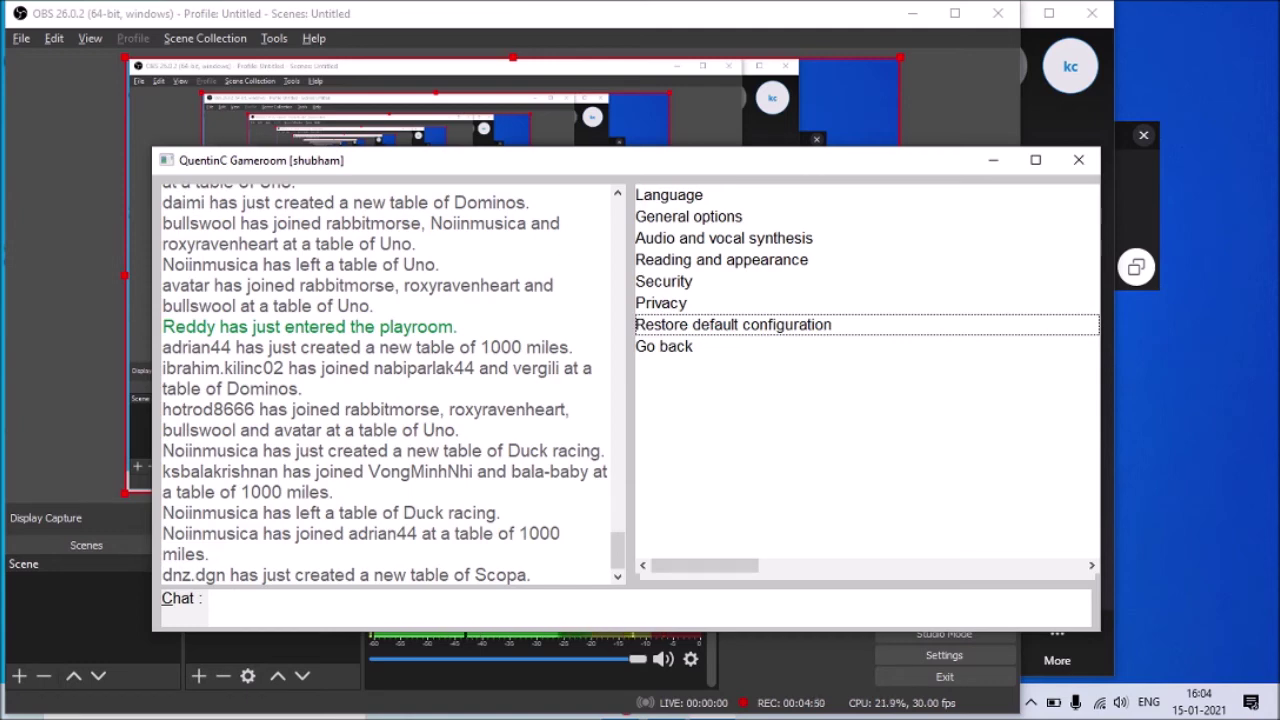
{"action": "key", "text": "Down"}
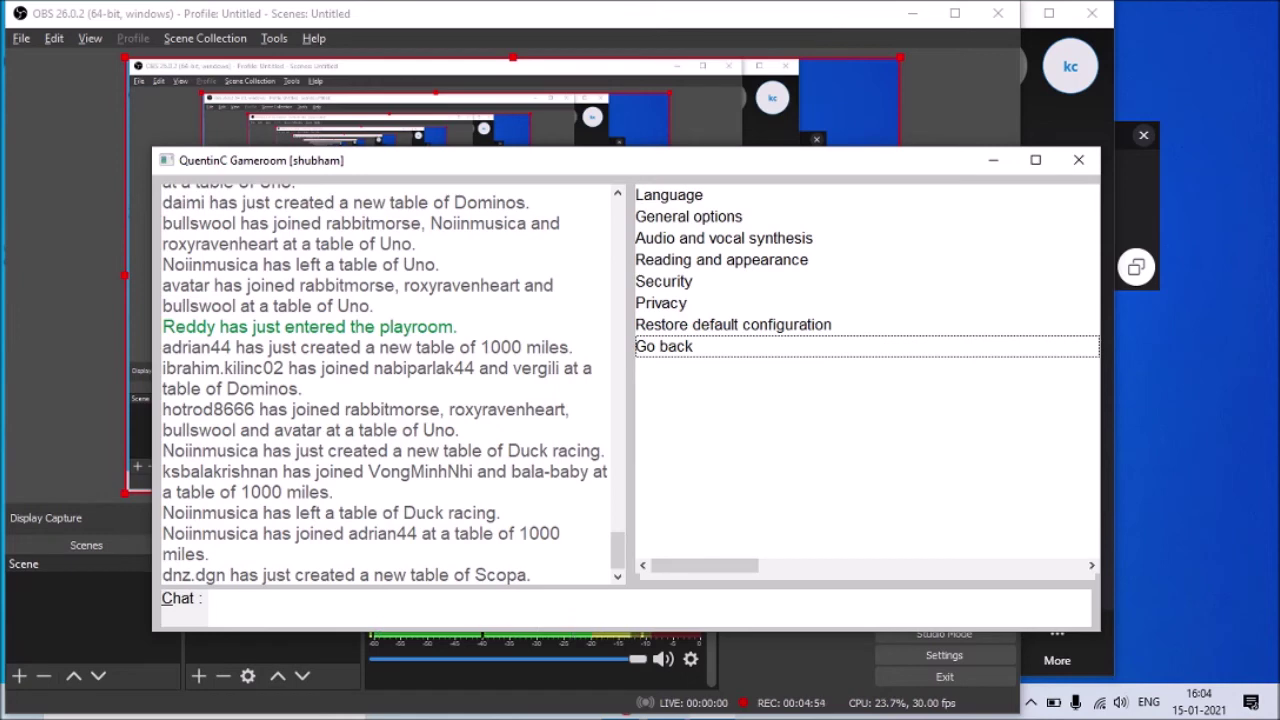
{"action": "key", "text": "Return"}
Step: Open Functions and more and go through its entries, from Your inbox down to Copy current view in clipboard and Go back
{"action": "key", "text": "Down"}
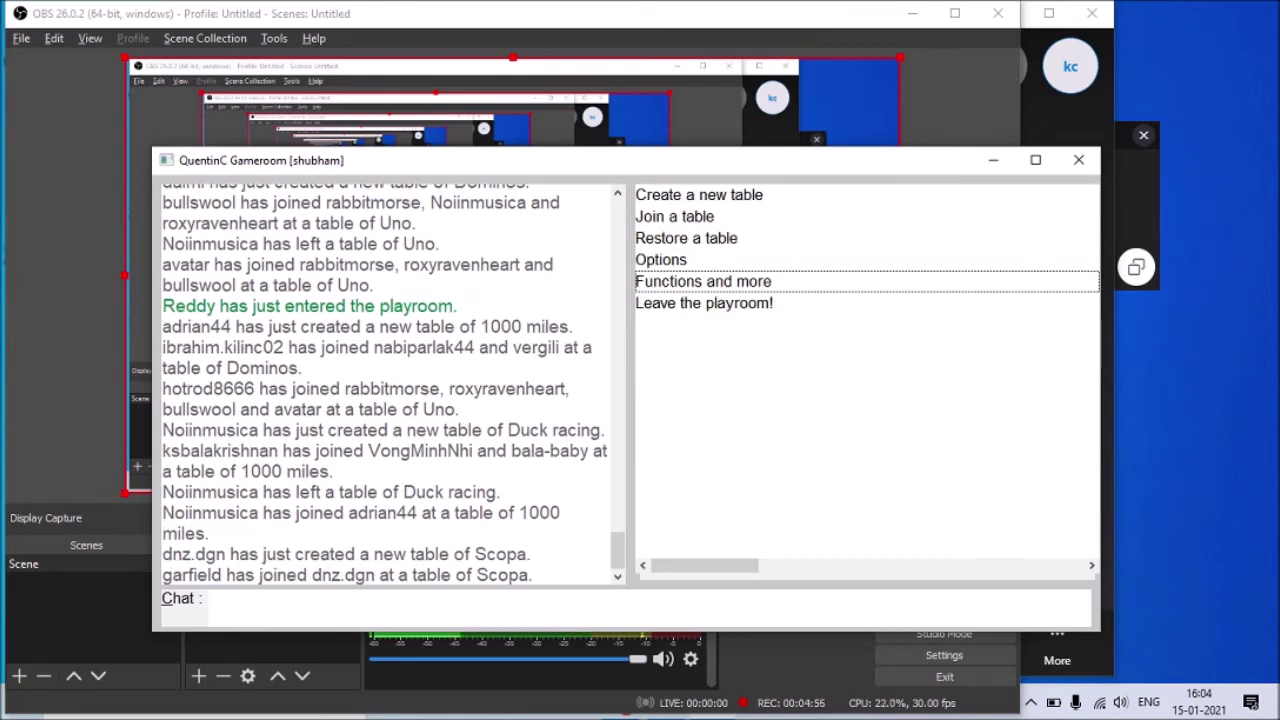
{"action": "key", "text": "Up"}
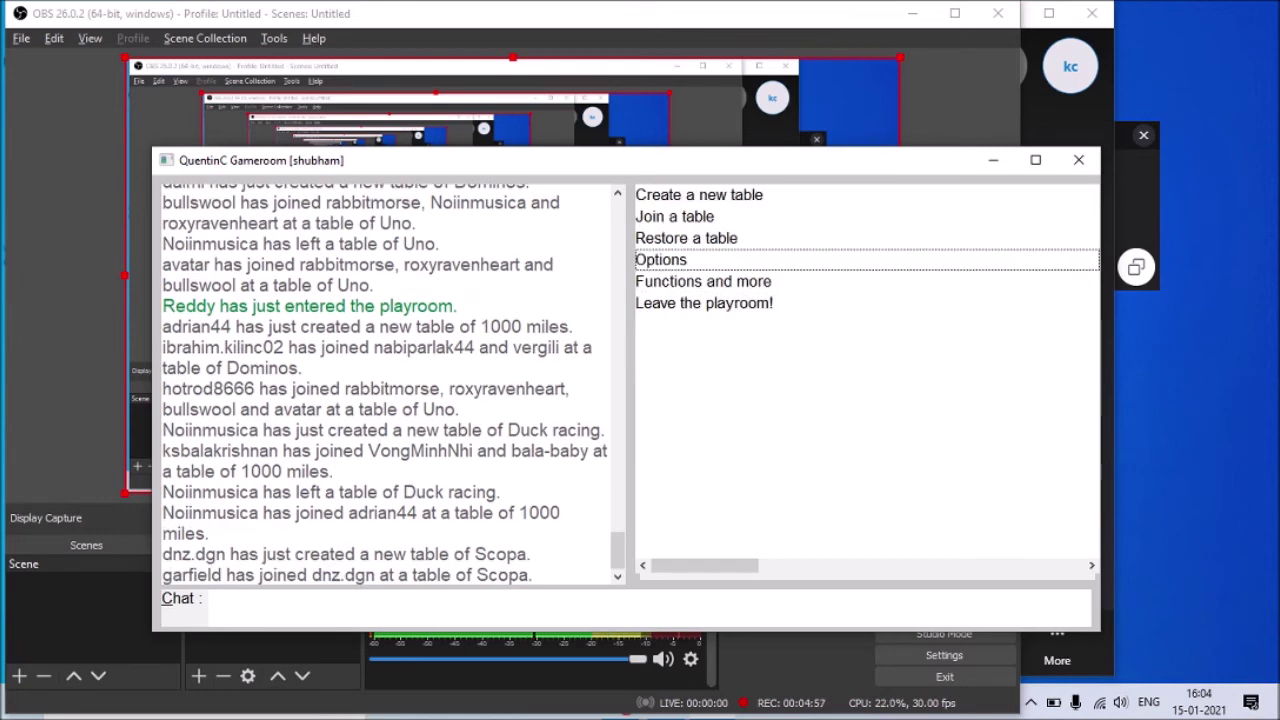
{"action": "key", "text": "Down"}
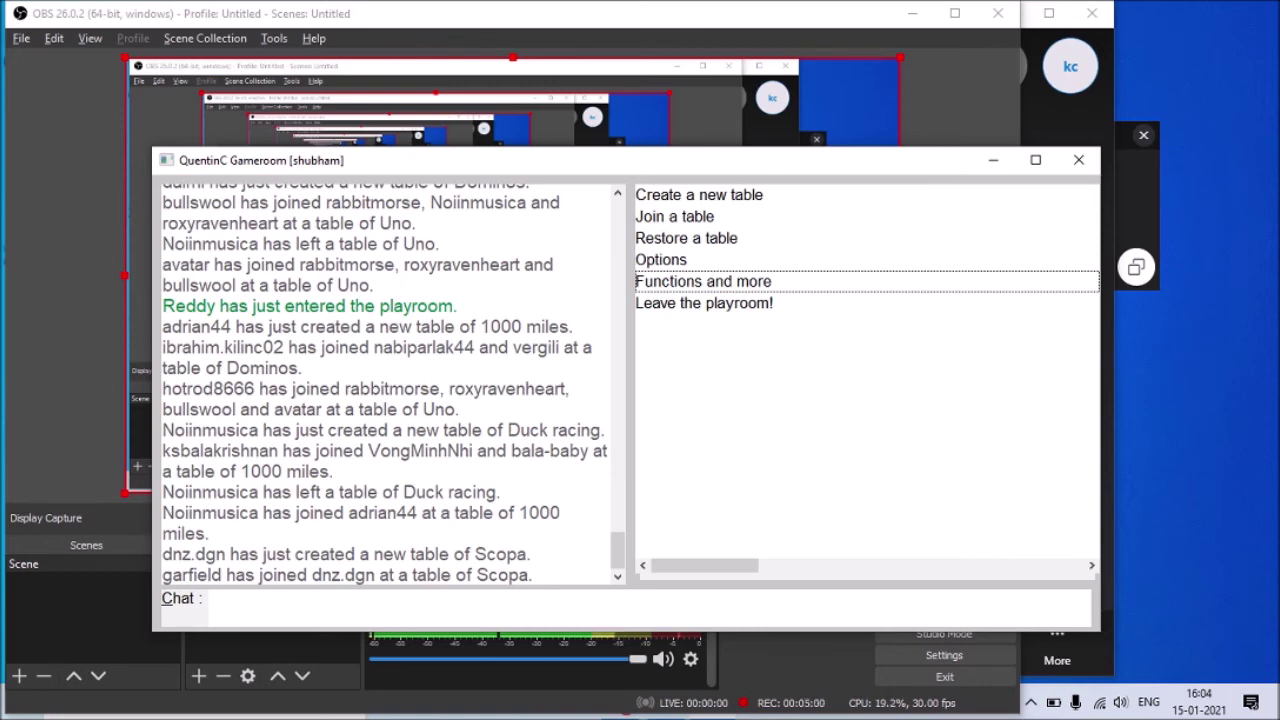
{"action": "key", "text": "Return"}
{"action": "key", "text": "Down"}
{"action": "key", "text": "Down"}
{"action": "key", "text": "Down"}
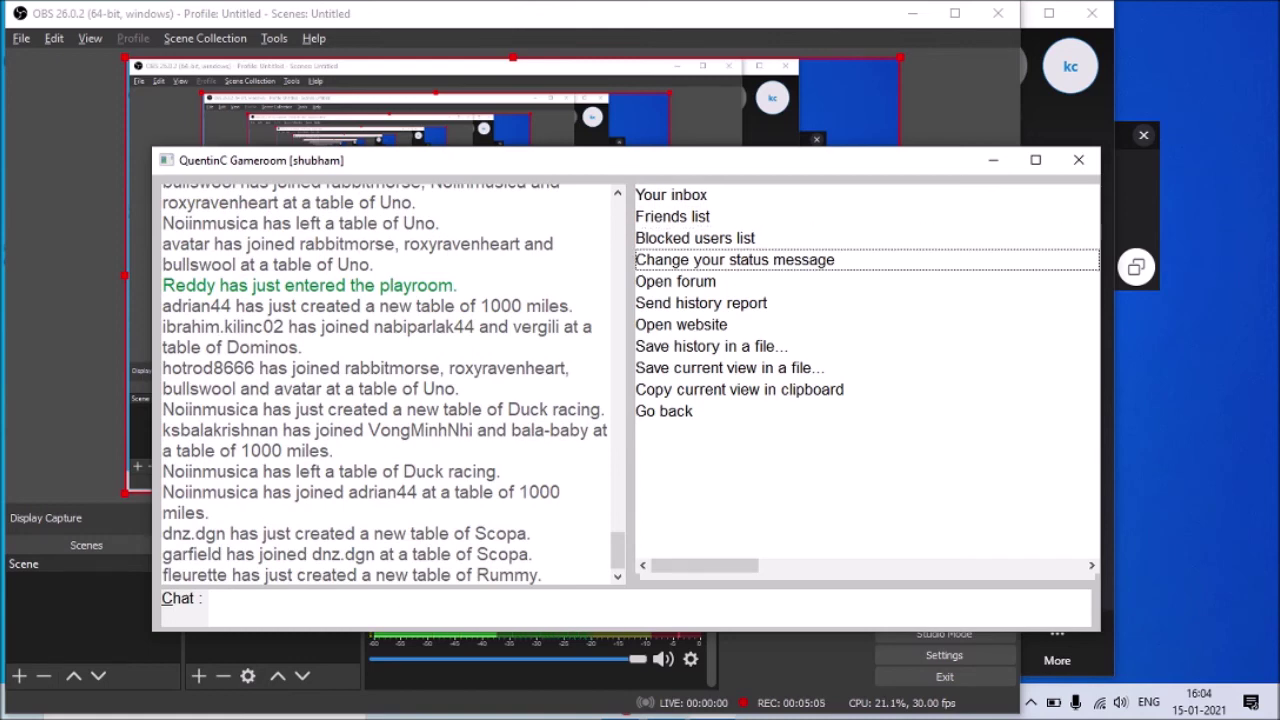
{"action": "key", "text": "Down"}
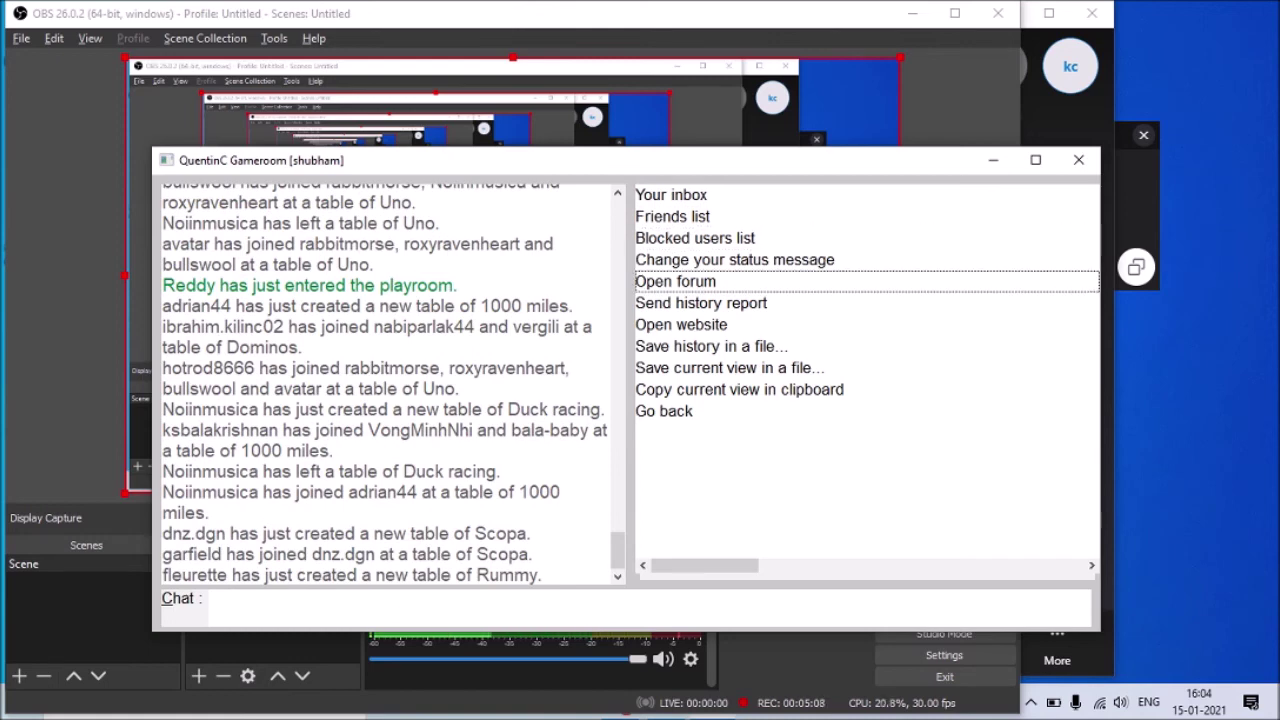
{"action": "key", "text": "Down"}
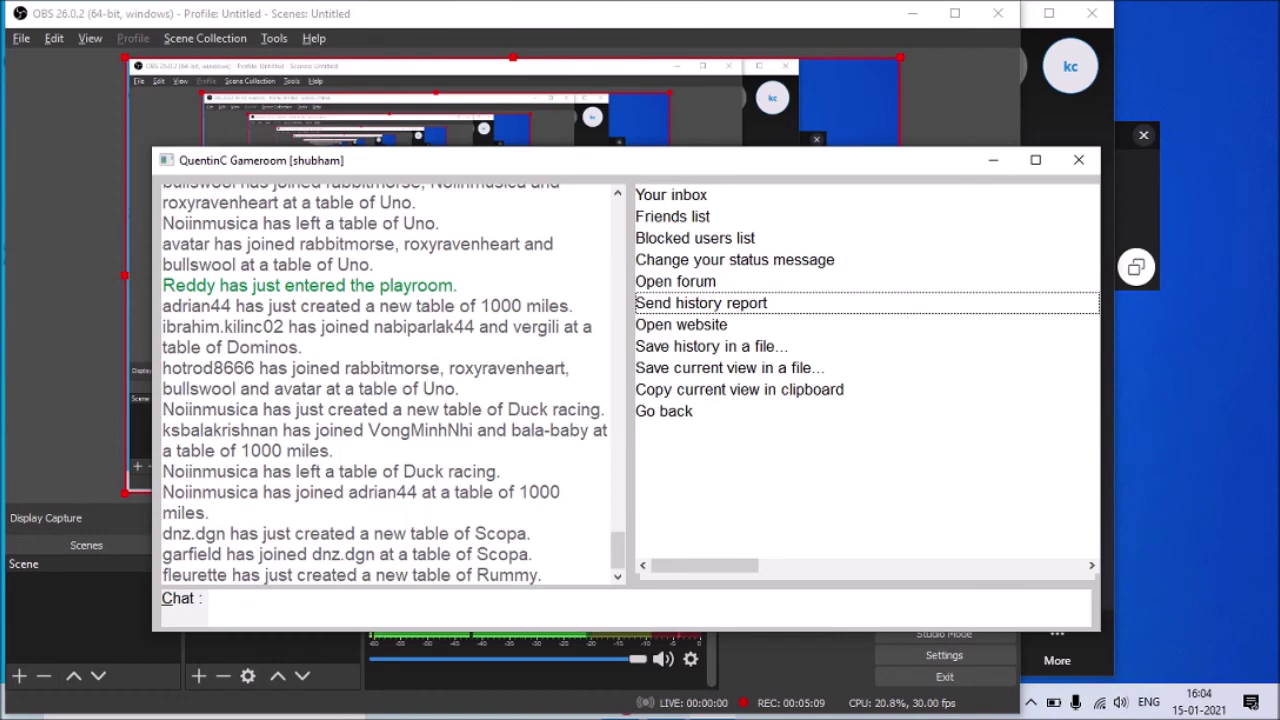
{"action": "key", "text": "Down"}
{"action": "key", "text": "Down"}
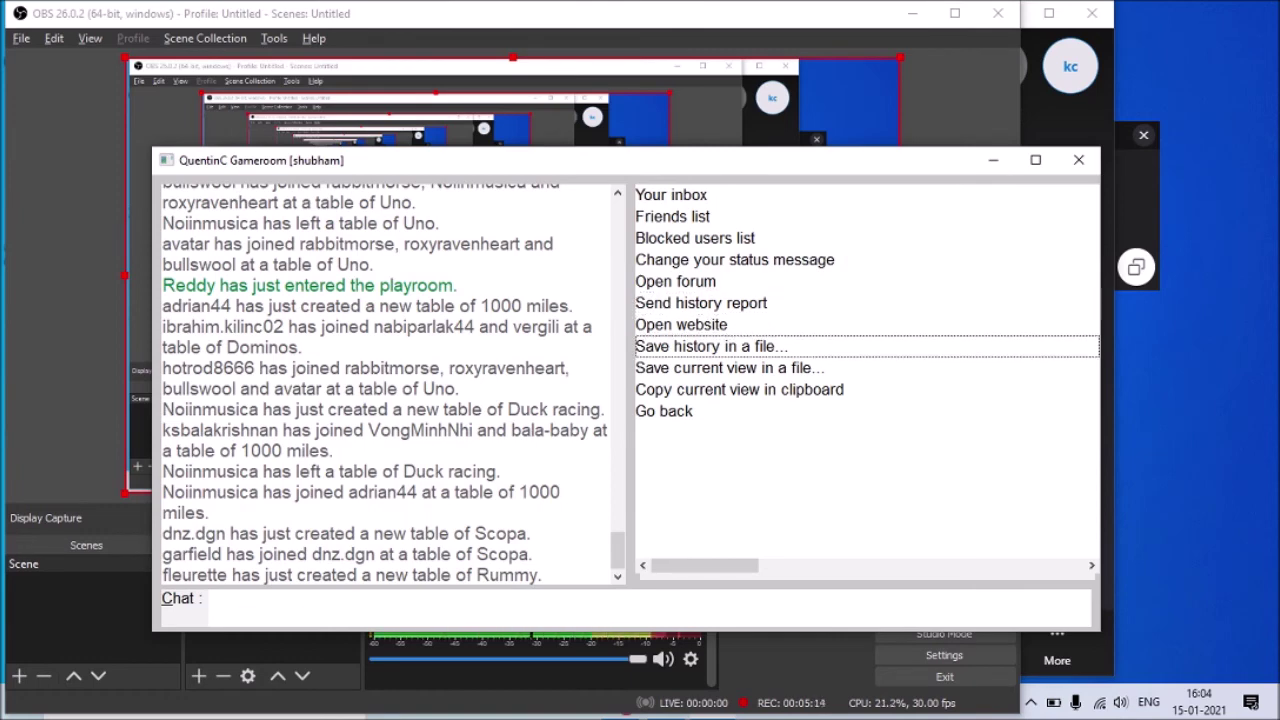
{"action": "key", "text": "Down"}
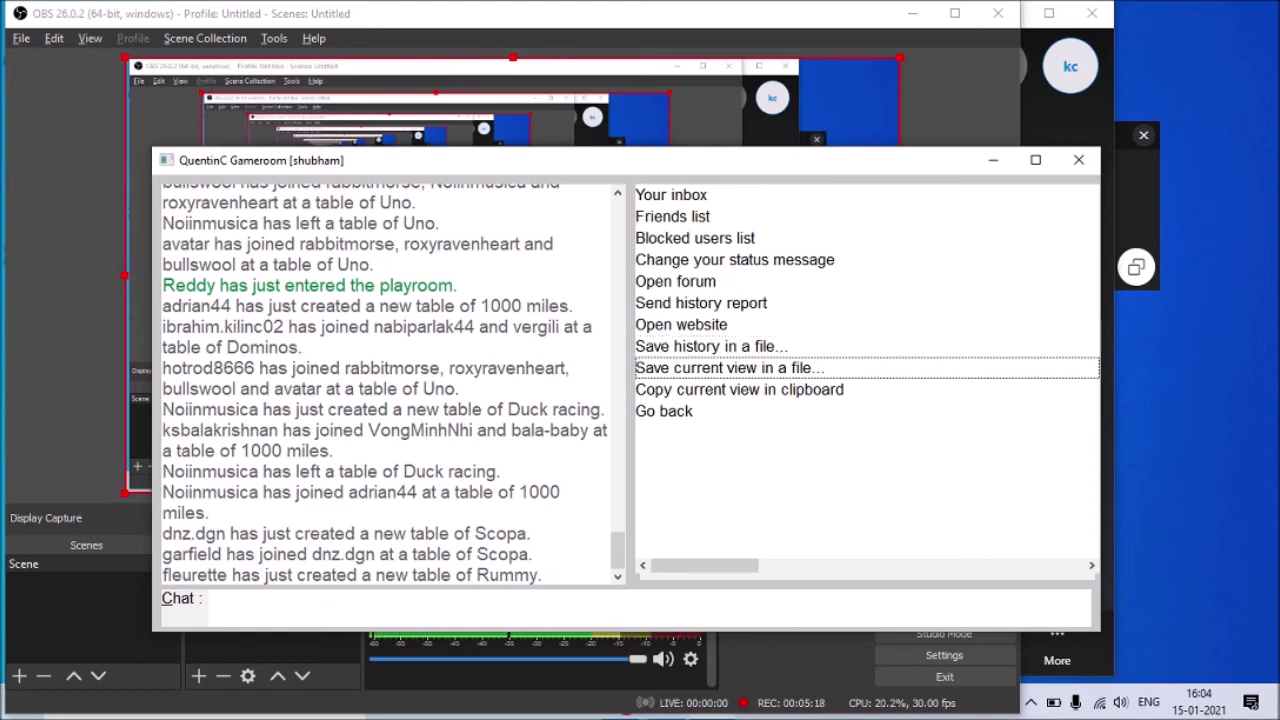
{"action": "key", "text": "Down"}
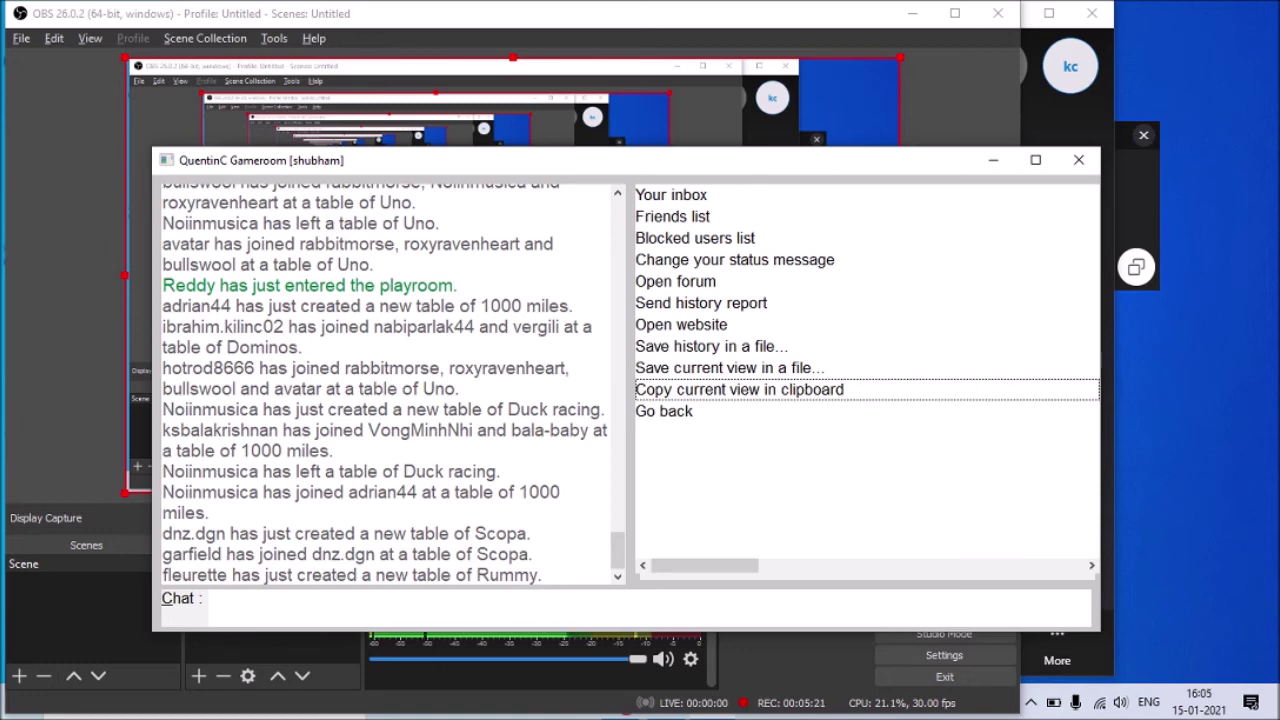
{"action": "key", "text": "Down"}
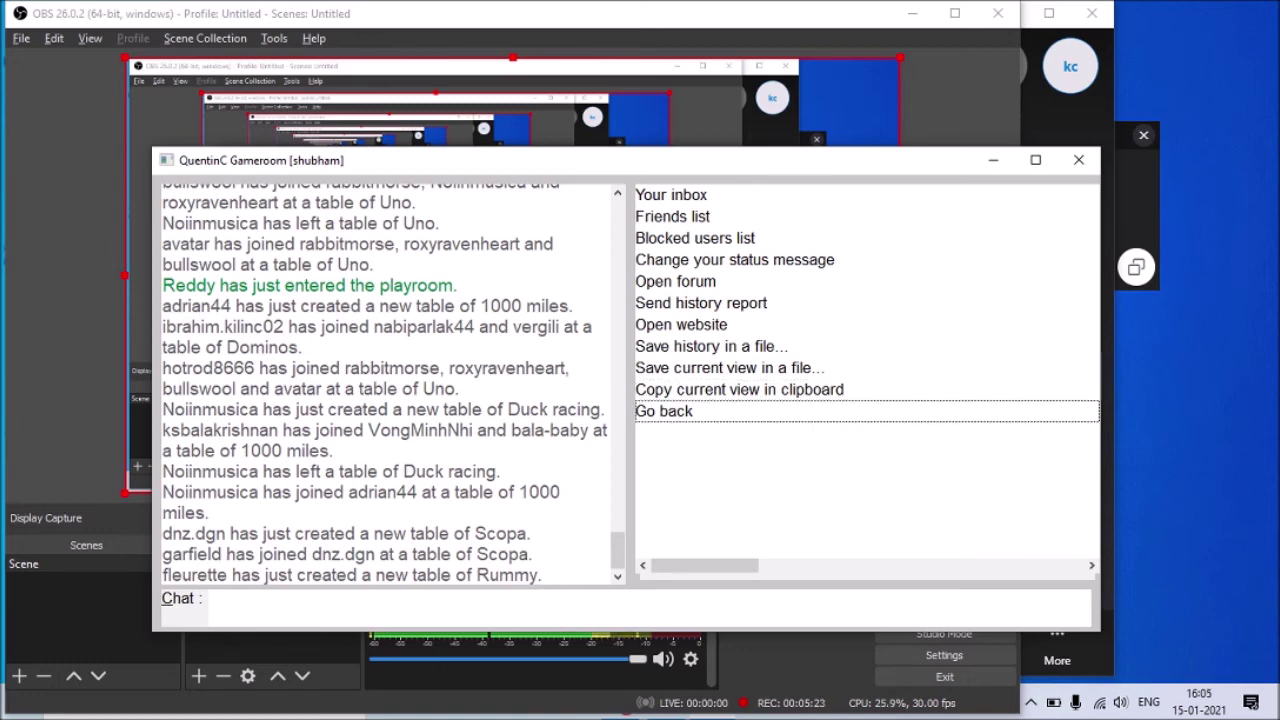
Step: Open Your inbox, look at its discussion and subscription entries, and return to the Functions and more list
{"action": "key", "text": "Down"}
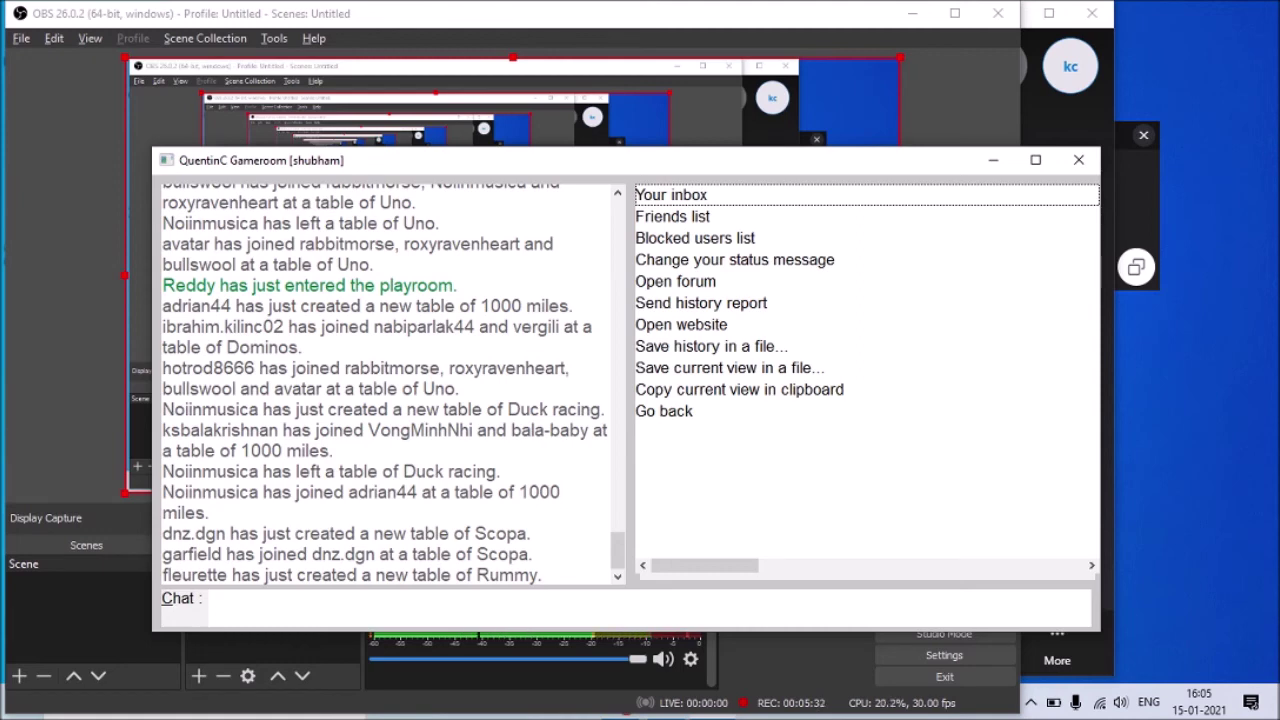
{"action": "key", "text": "Return"}
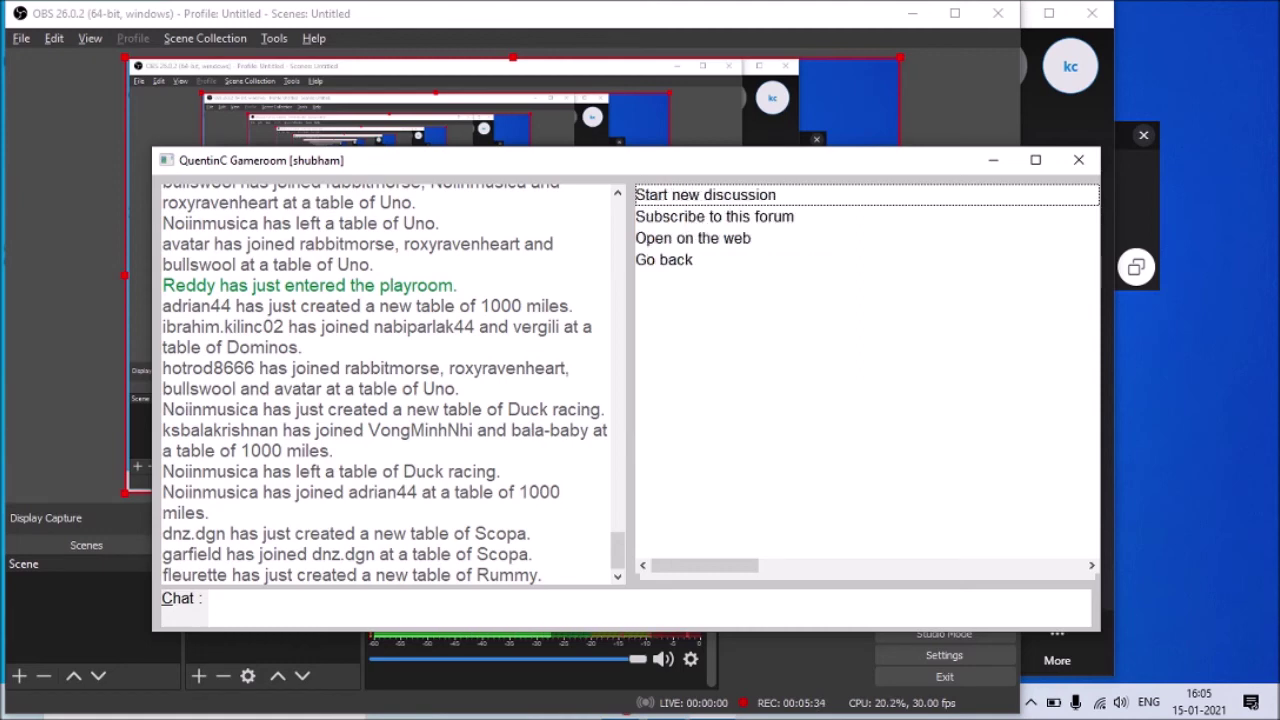
{"action": "key", "text": "Down"}
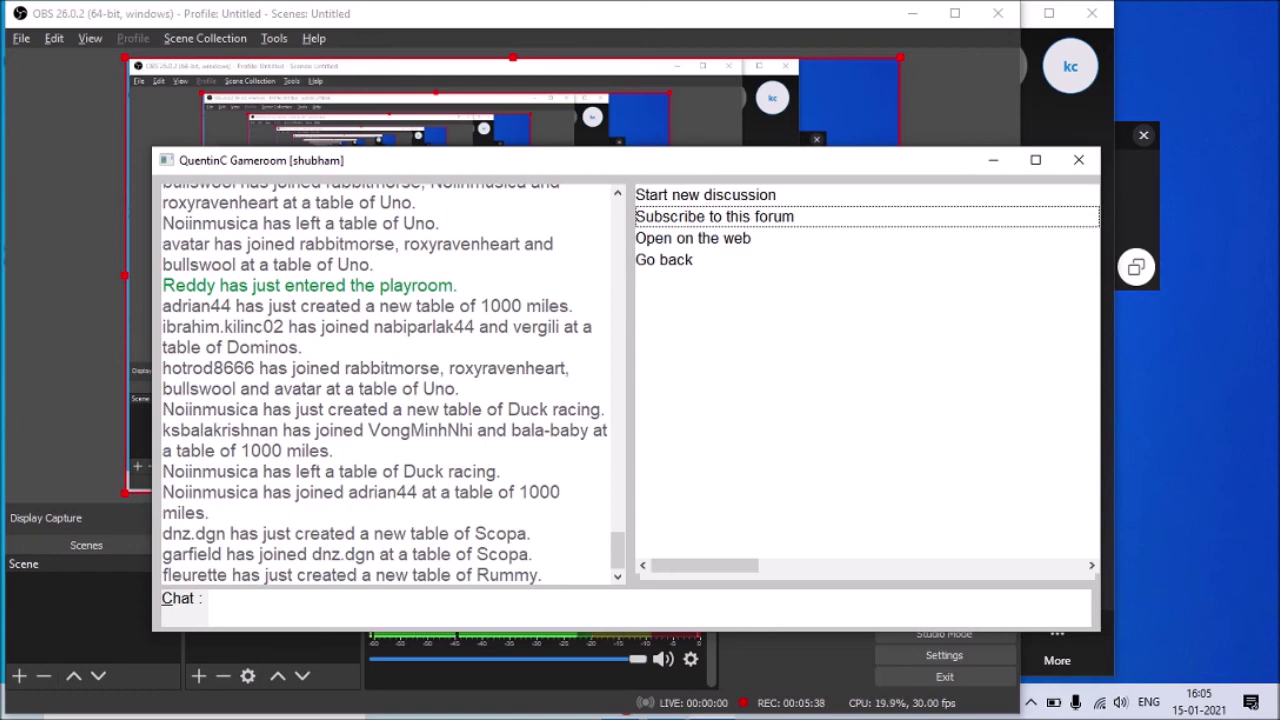
{"action": "key", "text": "Escape"}
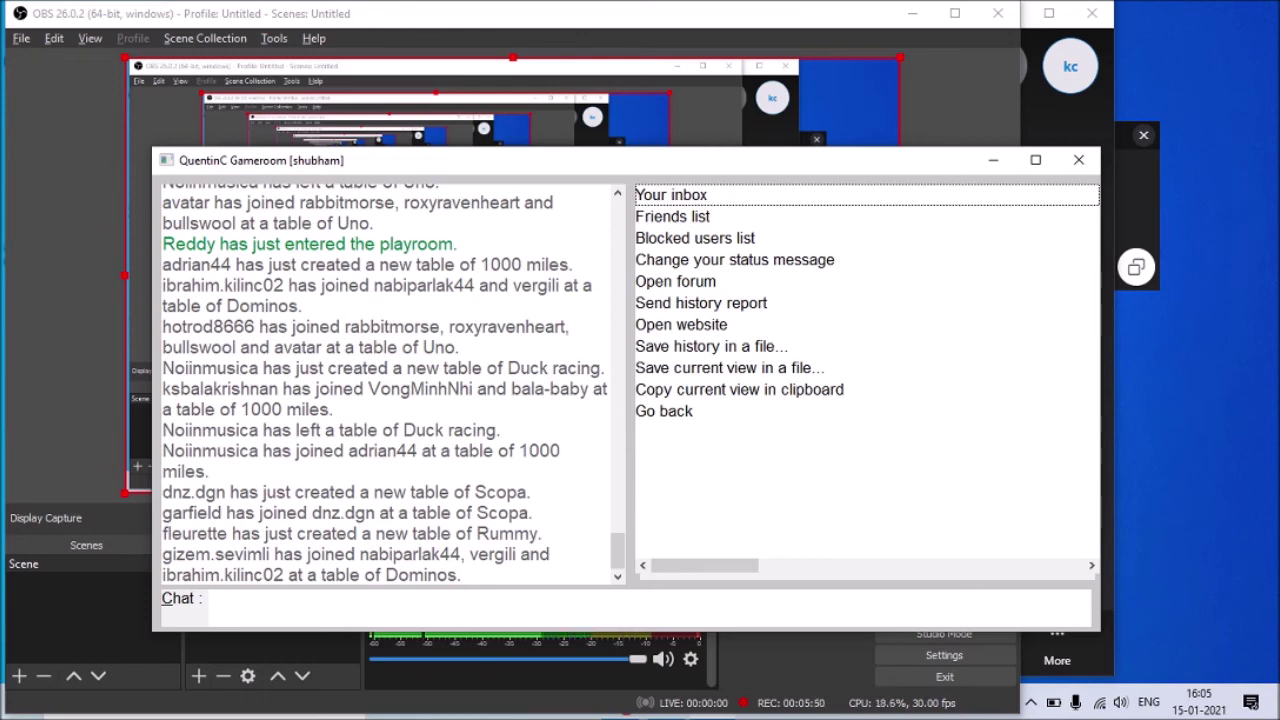
Step: Open the received friend requests from the Friends list entry and bring up the actions for the first requester
{"action": "key", "text": "Down"}
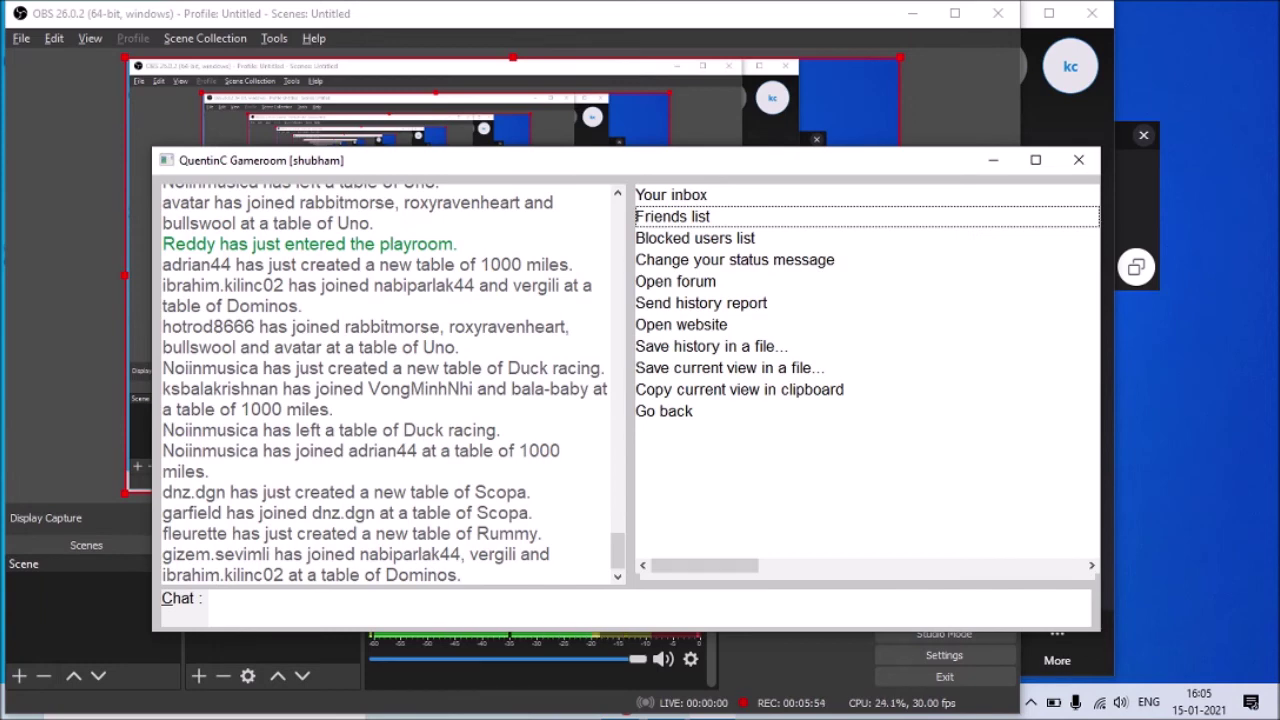
{"action": "key", "text": "Return"}
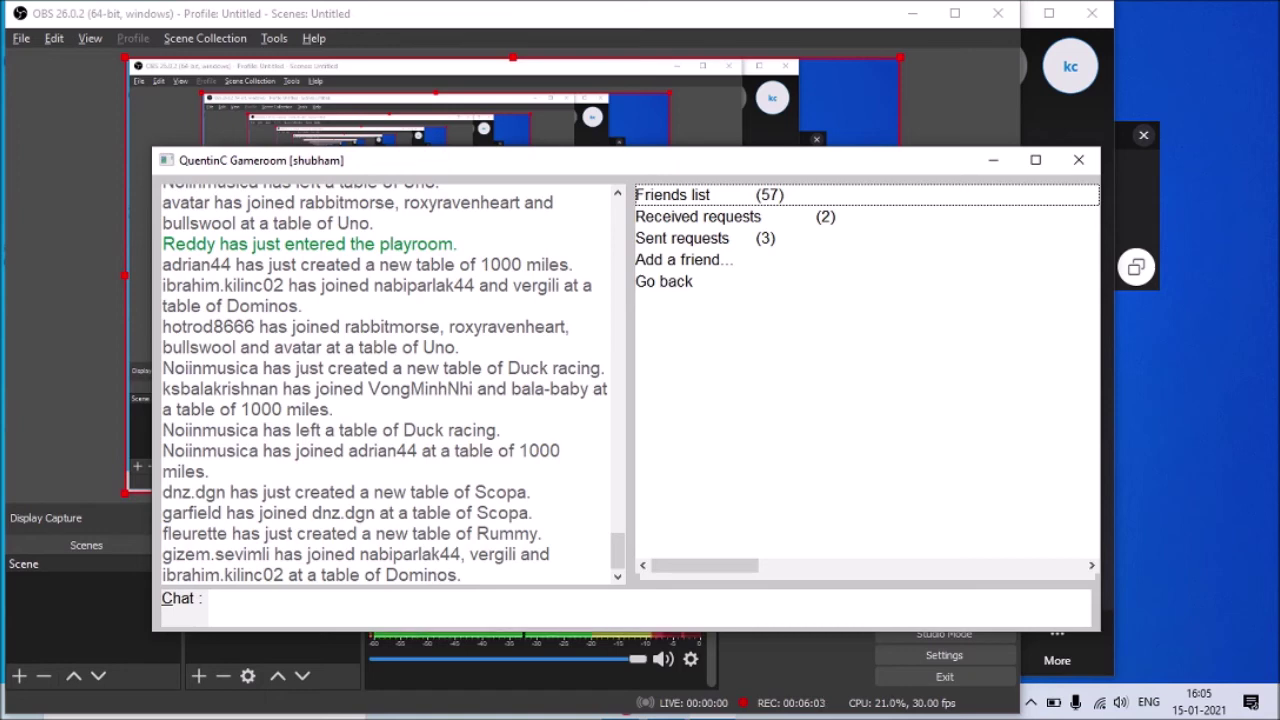
{"action": "key", "text": "Down"}
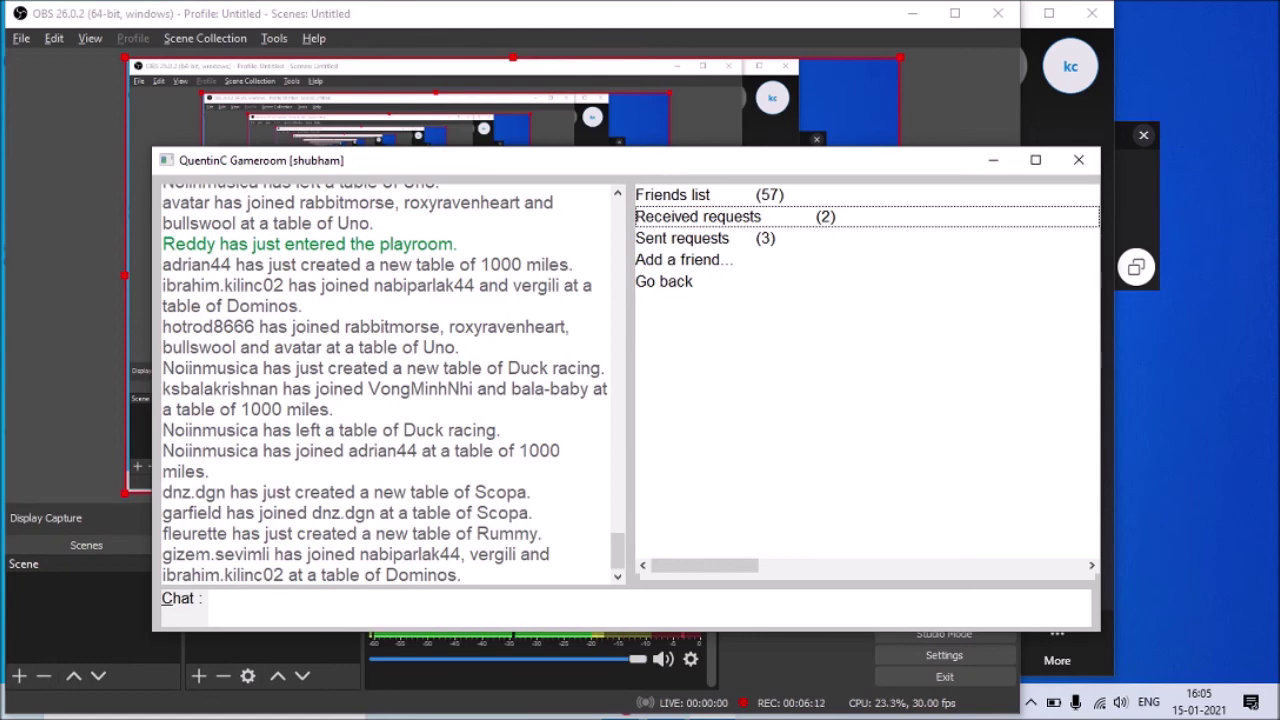
{"action": "key", "text": "Return"}
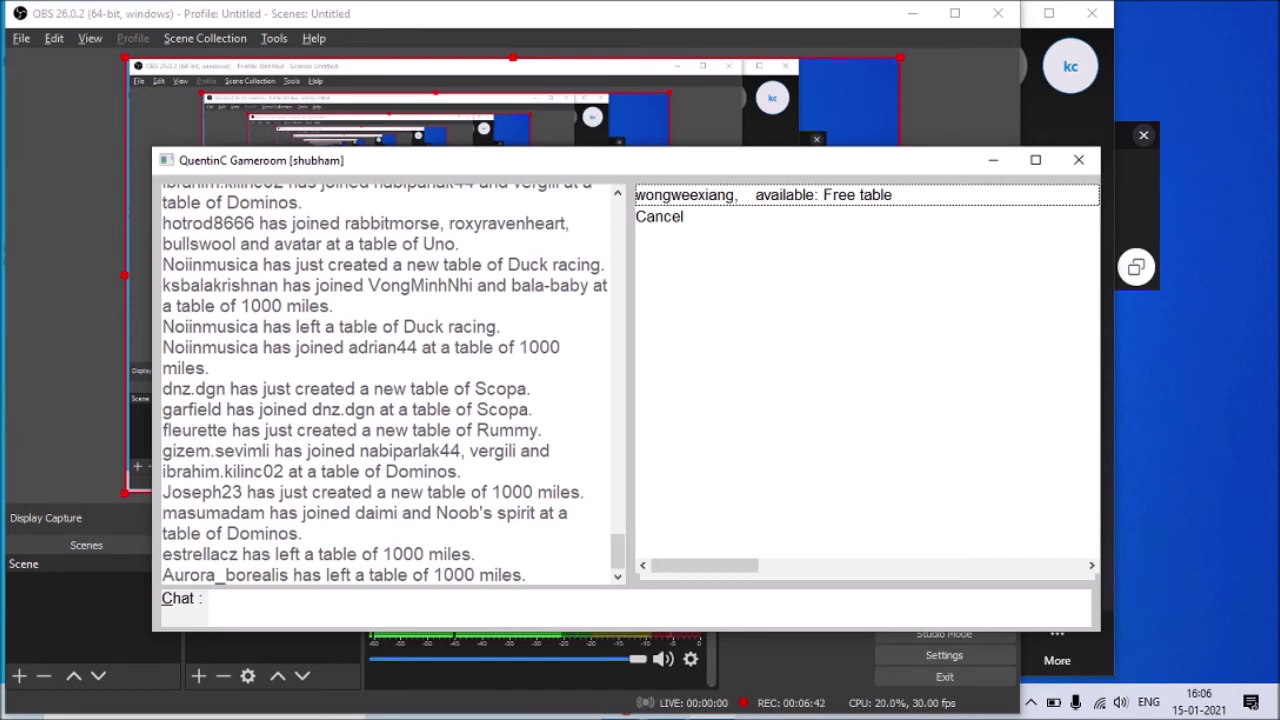
{"action": "key", "text": "Return"}
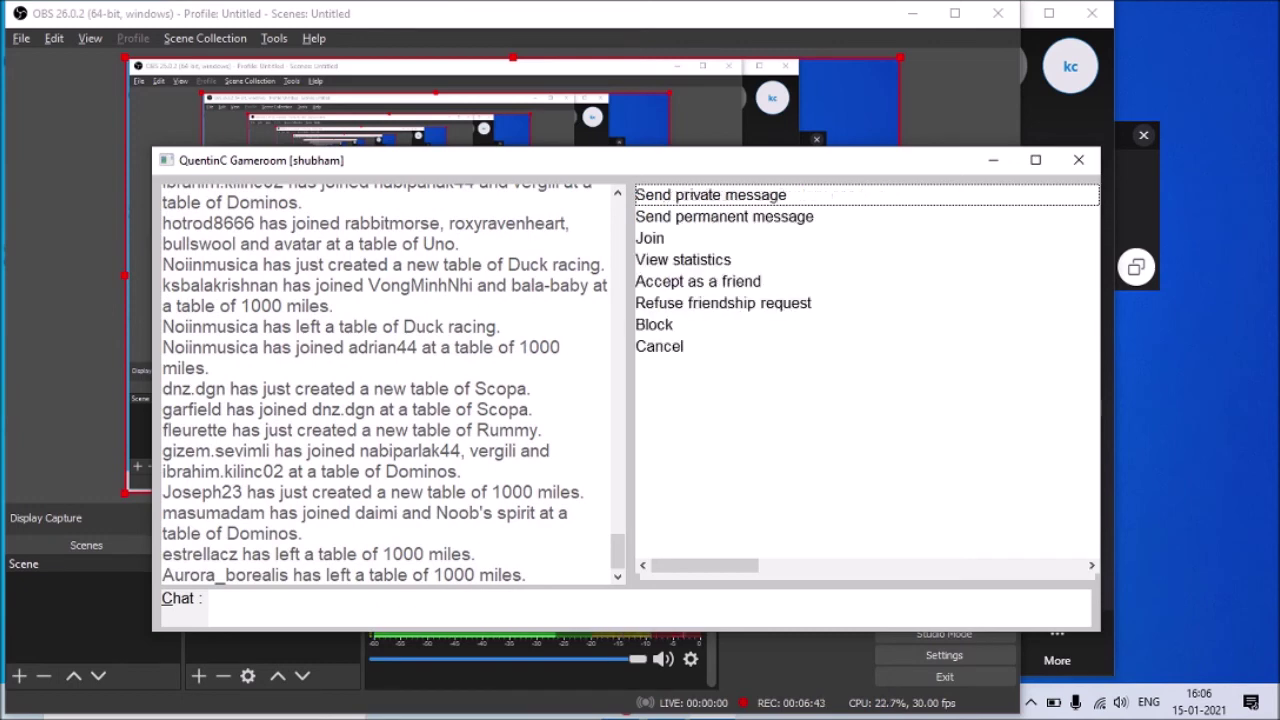
Step: Examine the actions offered for the friend request, from Send private message down to Accept as a friend
{"action": "key", "text": "Down"}
{"action": "key", "text": "Down"}
{"action": "key", "text": "Down"}
{"action": "key", "text": "Down"}
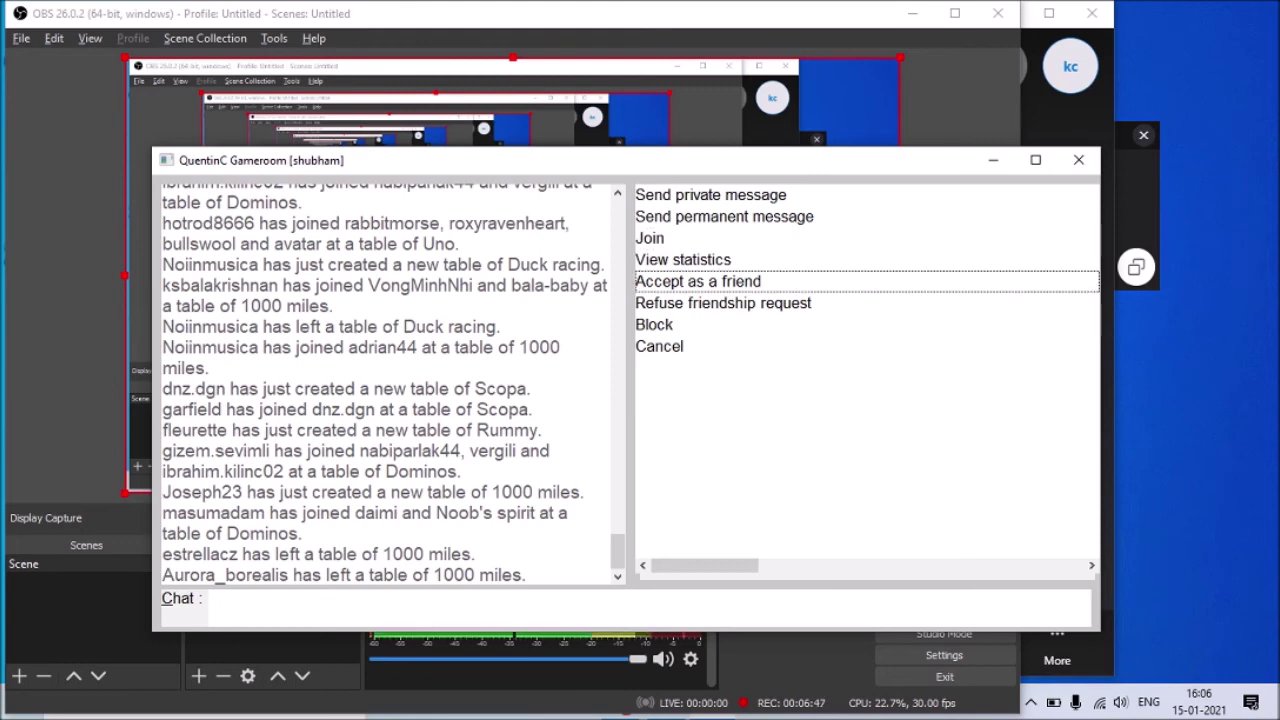
{"action": "key", "text": "Up"}
{"action": "key", "text": "Up"}
{"action": "key", "text": "Up"}
{"action": "key", "text": "Up"}
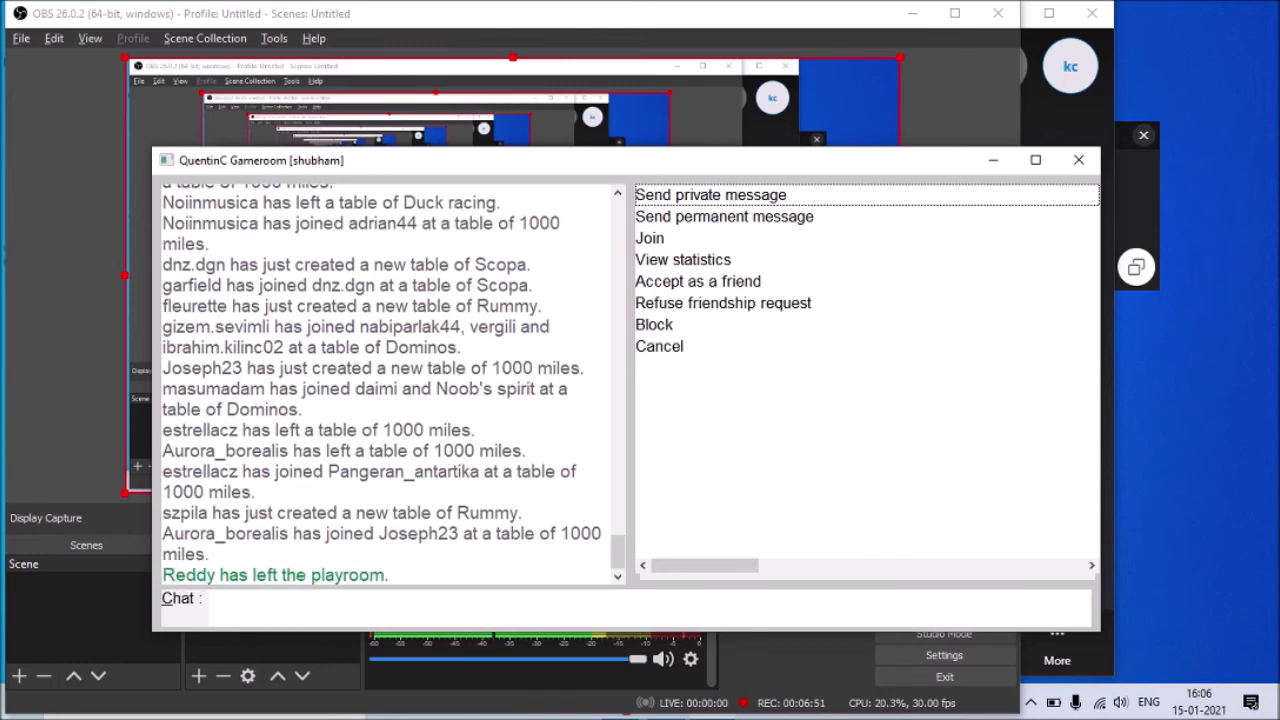
Step: Accept the first requester as a friend
{"action": "key", "text": "Down"}
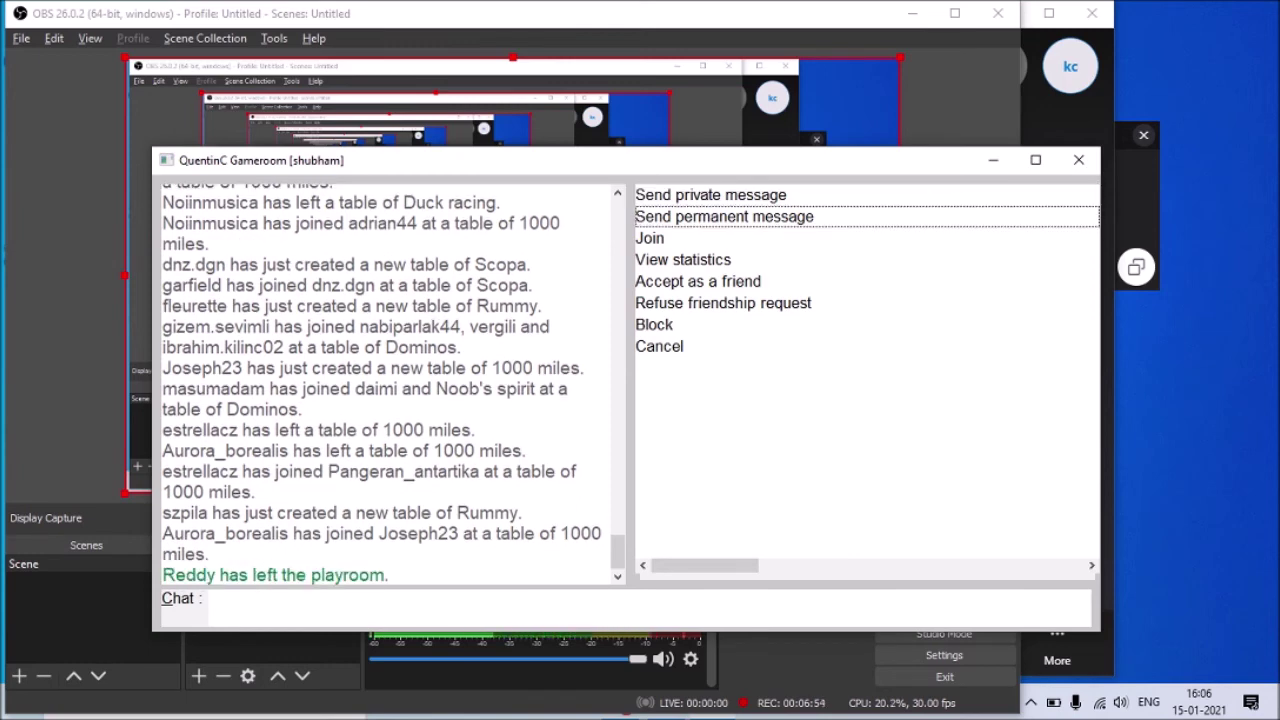
{"action": "key", "text": "Down"}
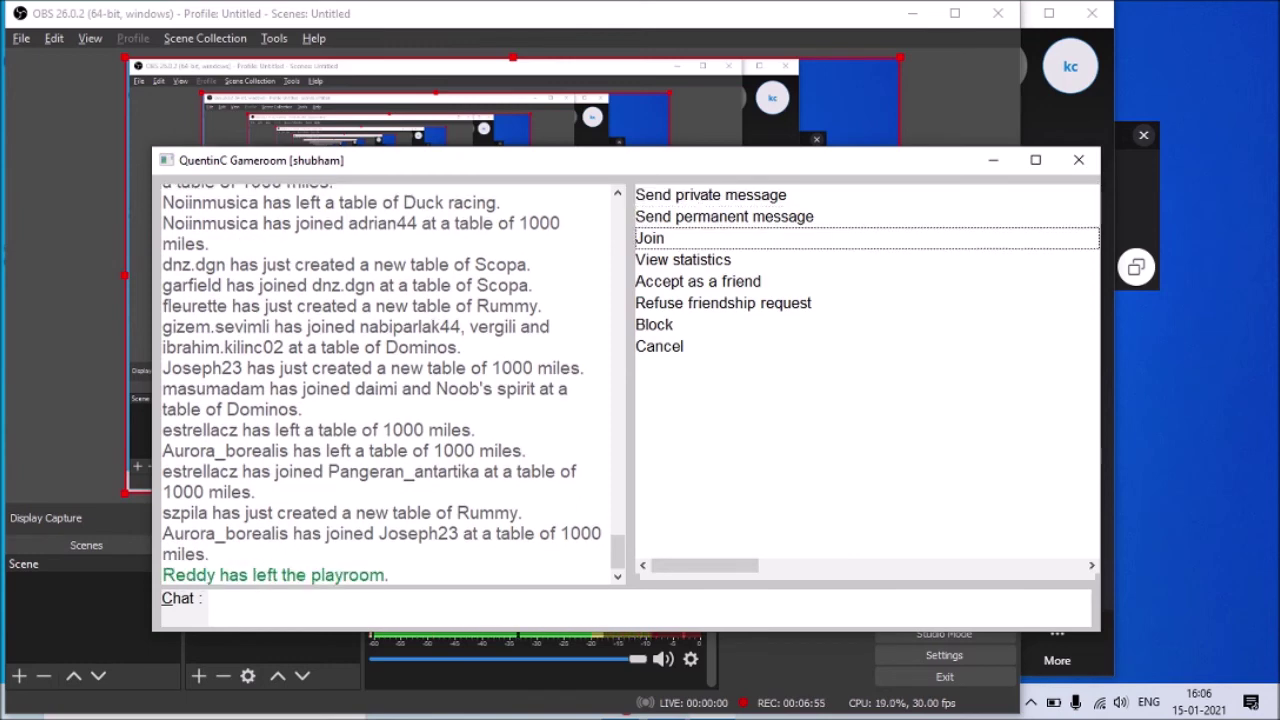
{"action": "key", "text": "Down"}
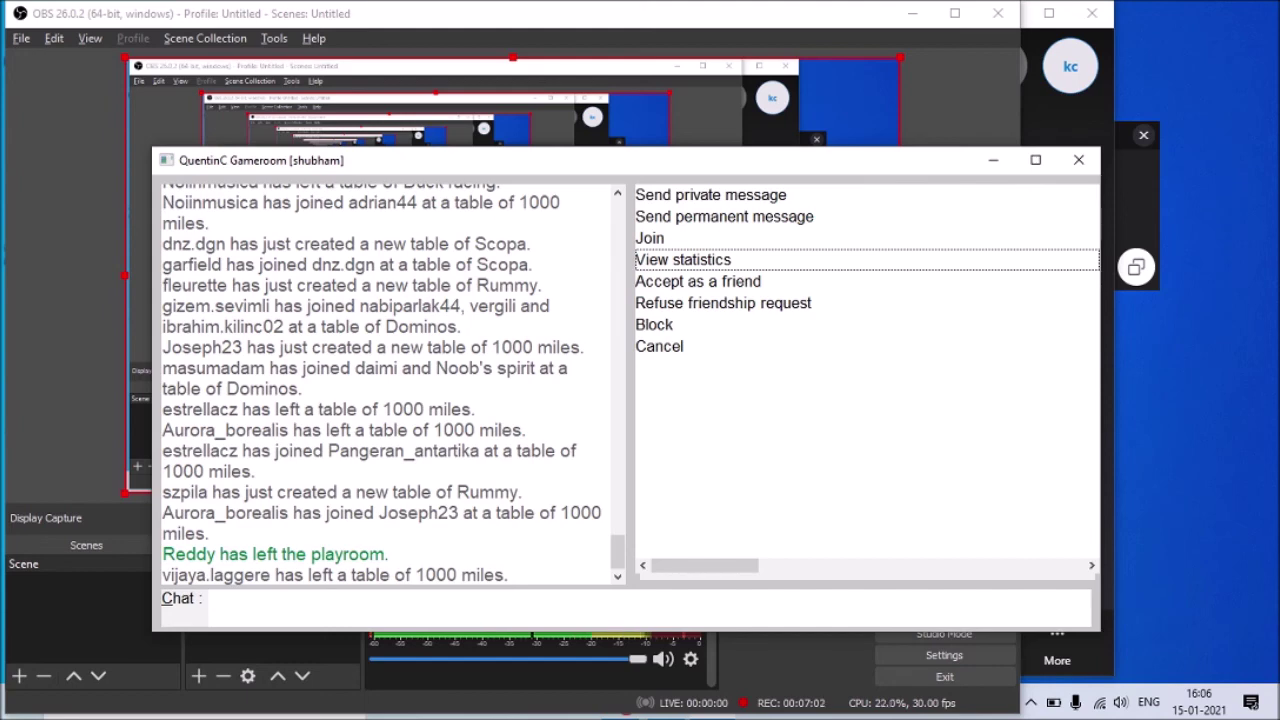
{"action": "key", "text": "Down"}
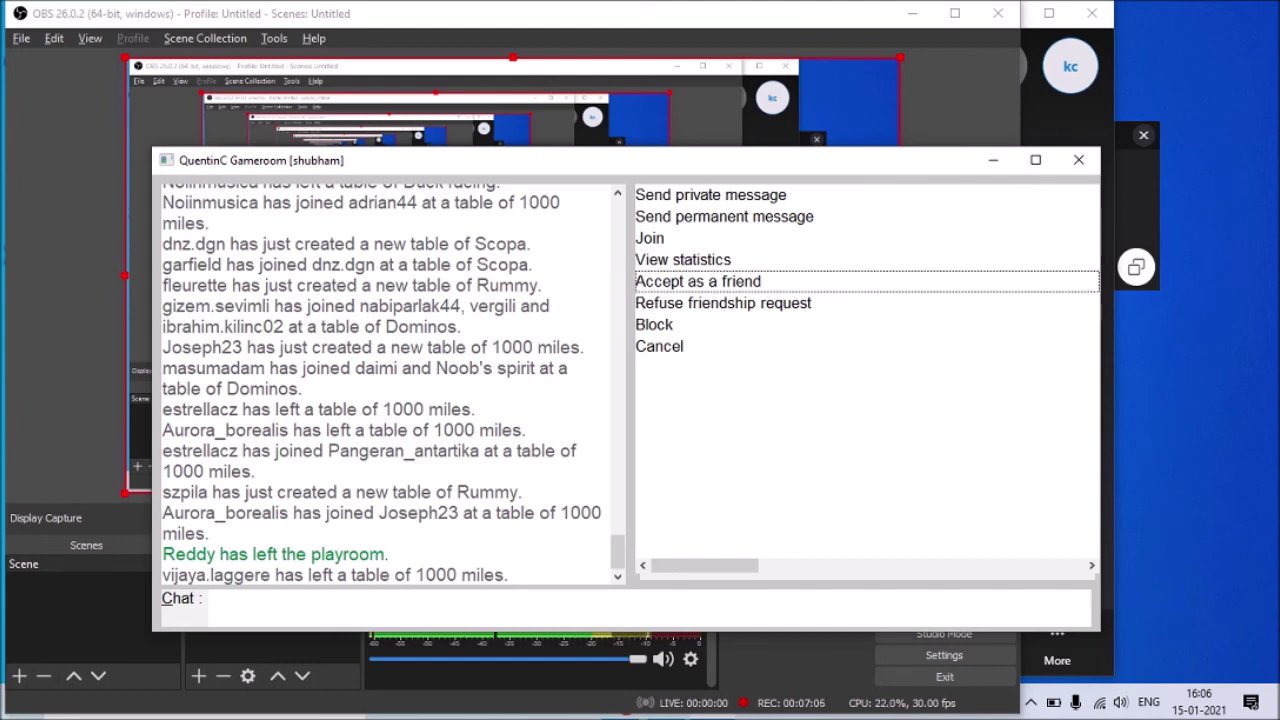
{"action": "key", "text": "Return"}
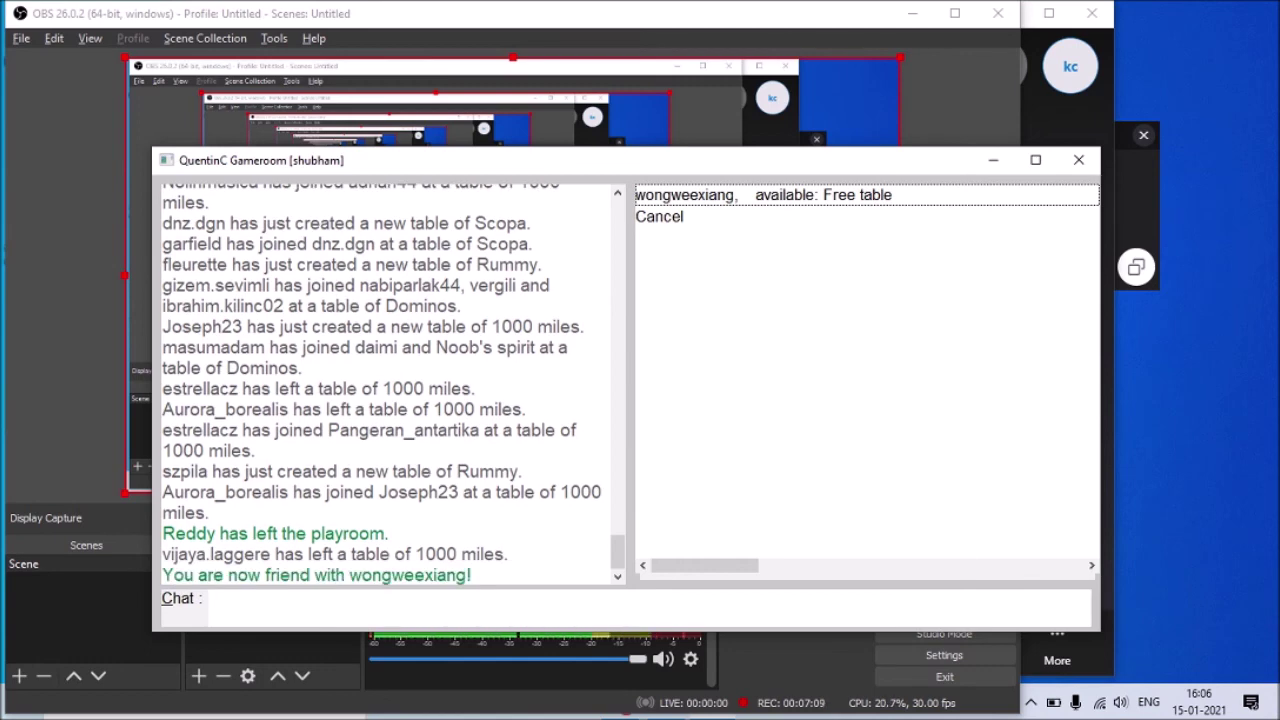
Step: Review the received requests list and cancel out of it to the friends menu
{"action": "key", "text": "Down"}
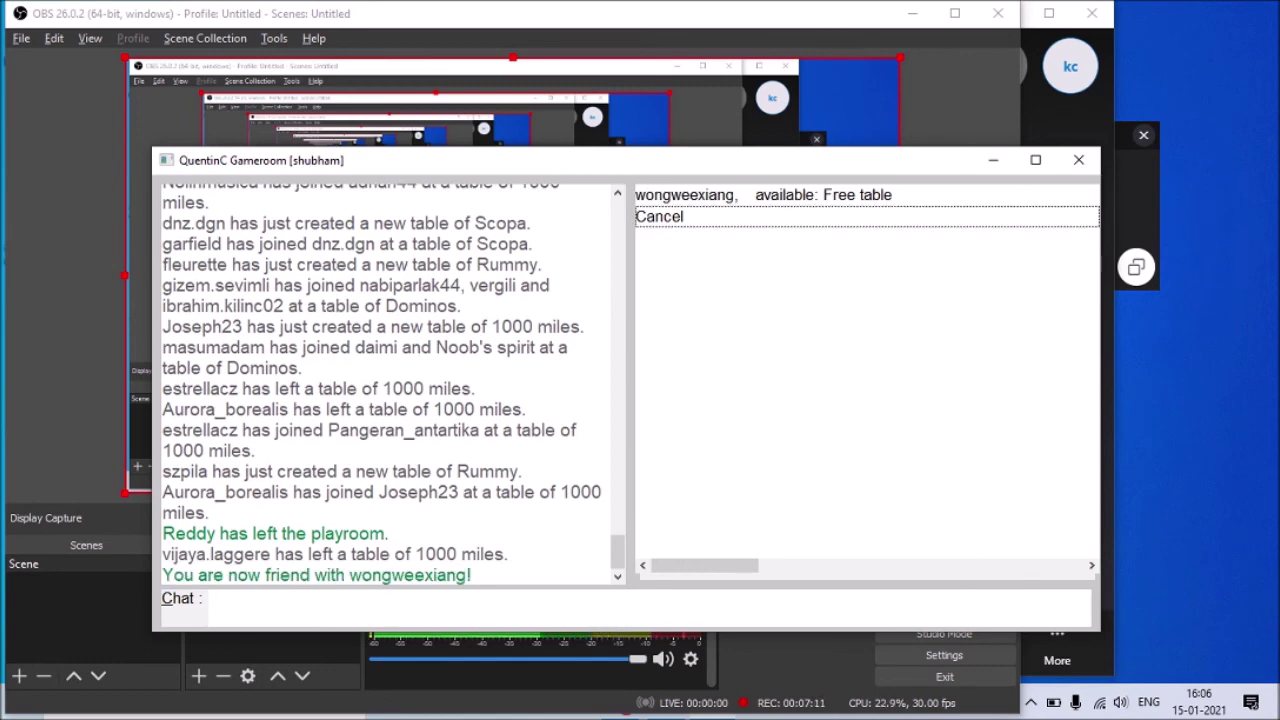
{"action": "key", "text": "Up"}
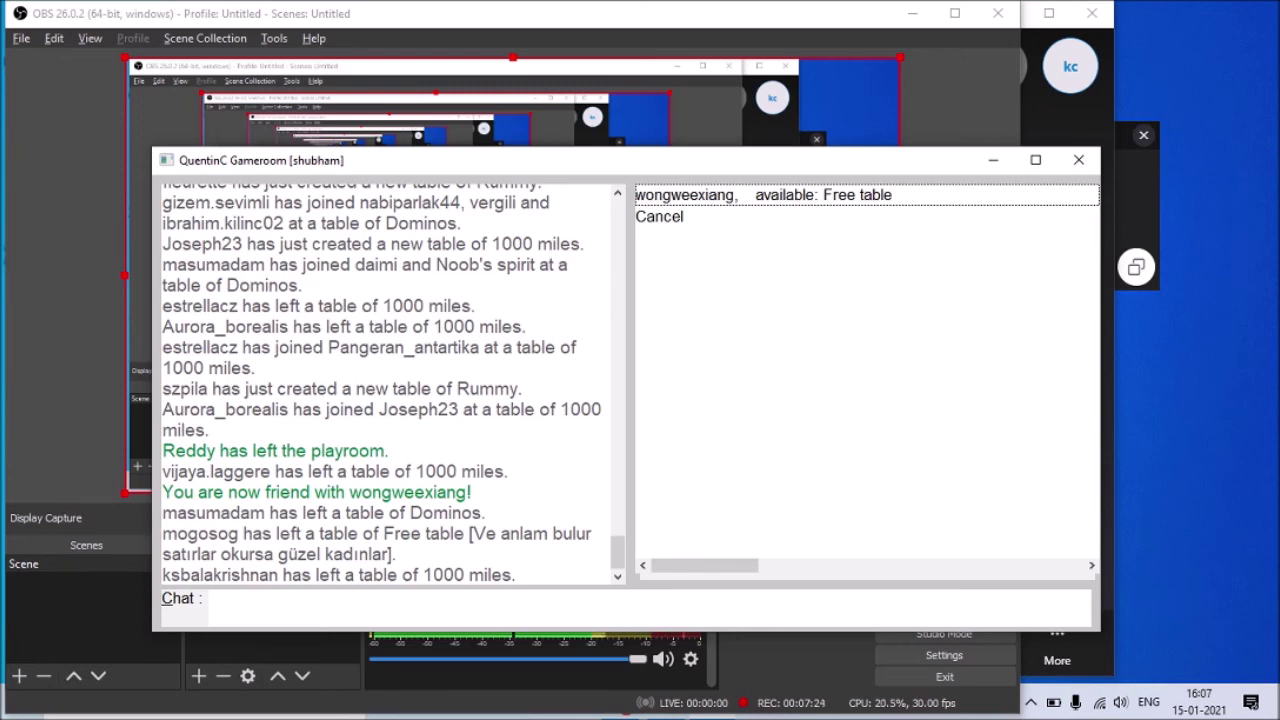
{"action": "key", "text": "Down"}
{"action": "key", "text": "Return"}
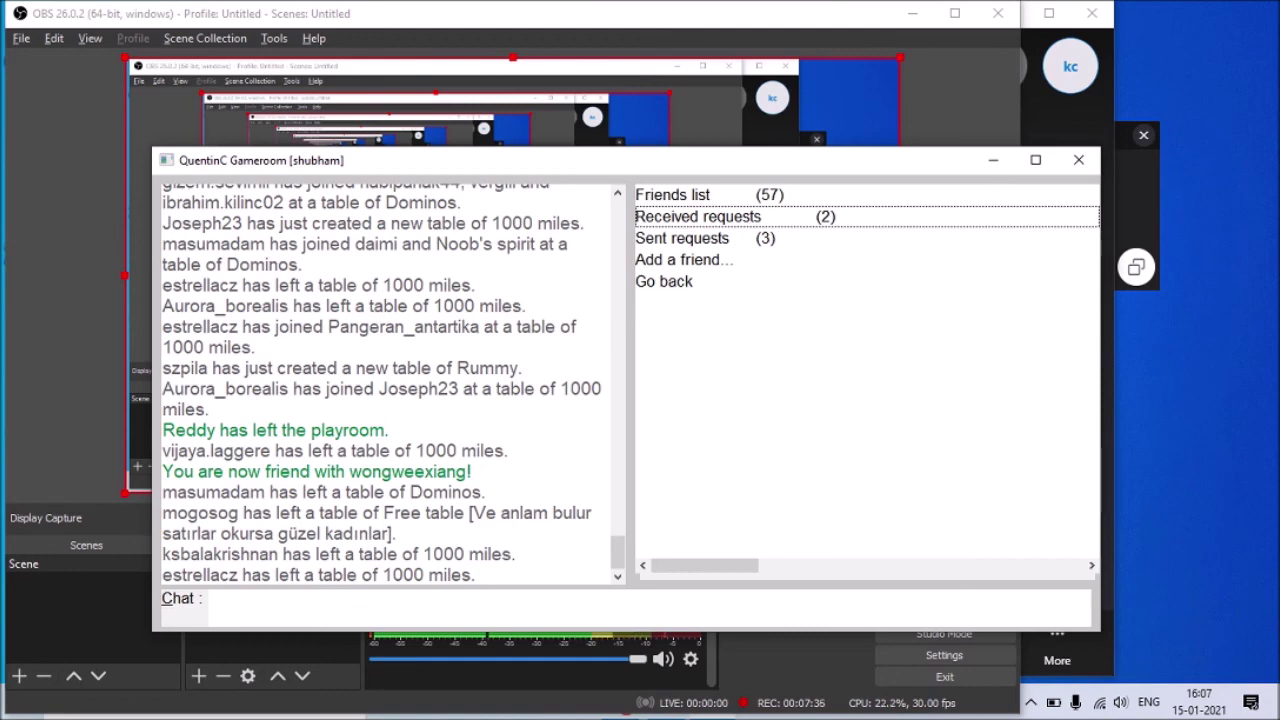
Step: Look at the Sent requests and Add a friend entries and return to the Functions and more list
{"action": "key", "text": "Down"}
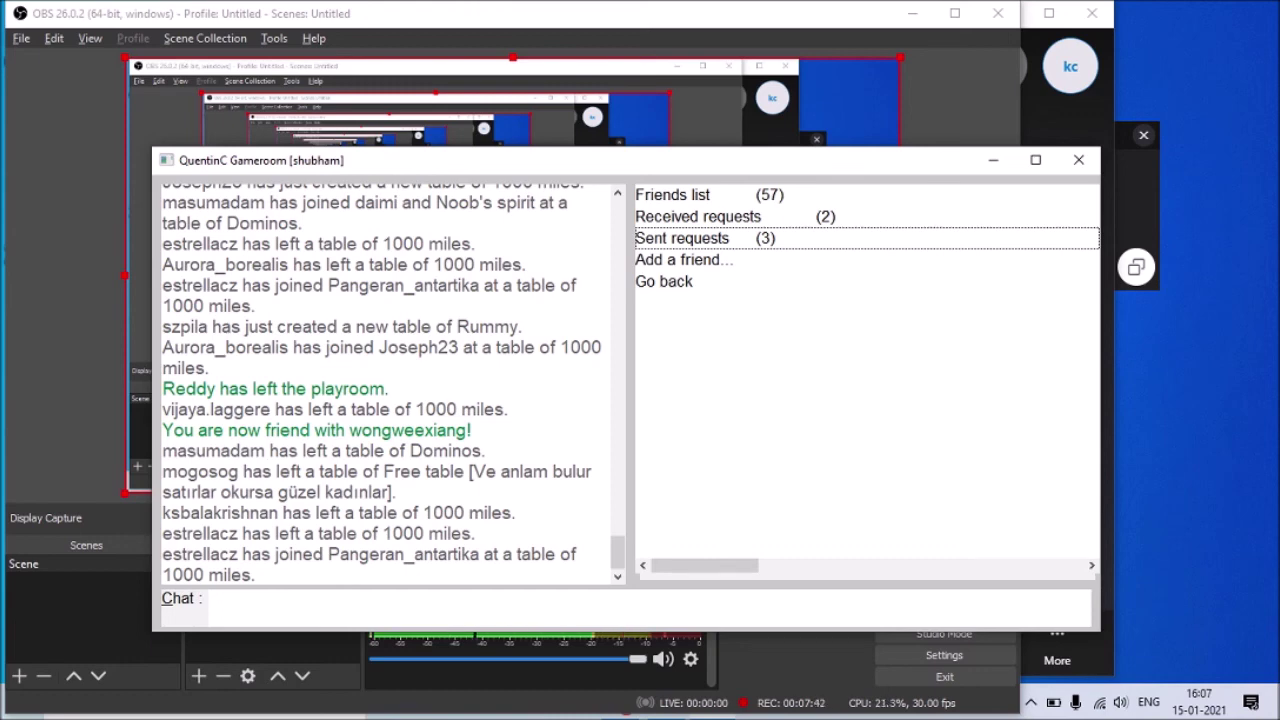
{"action": "key", "text": "Down"}
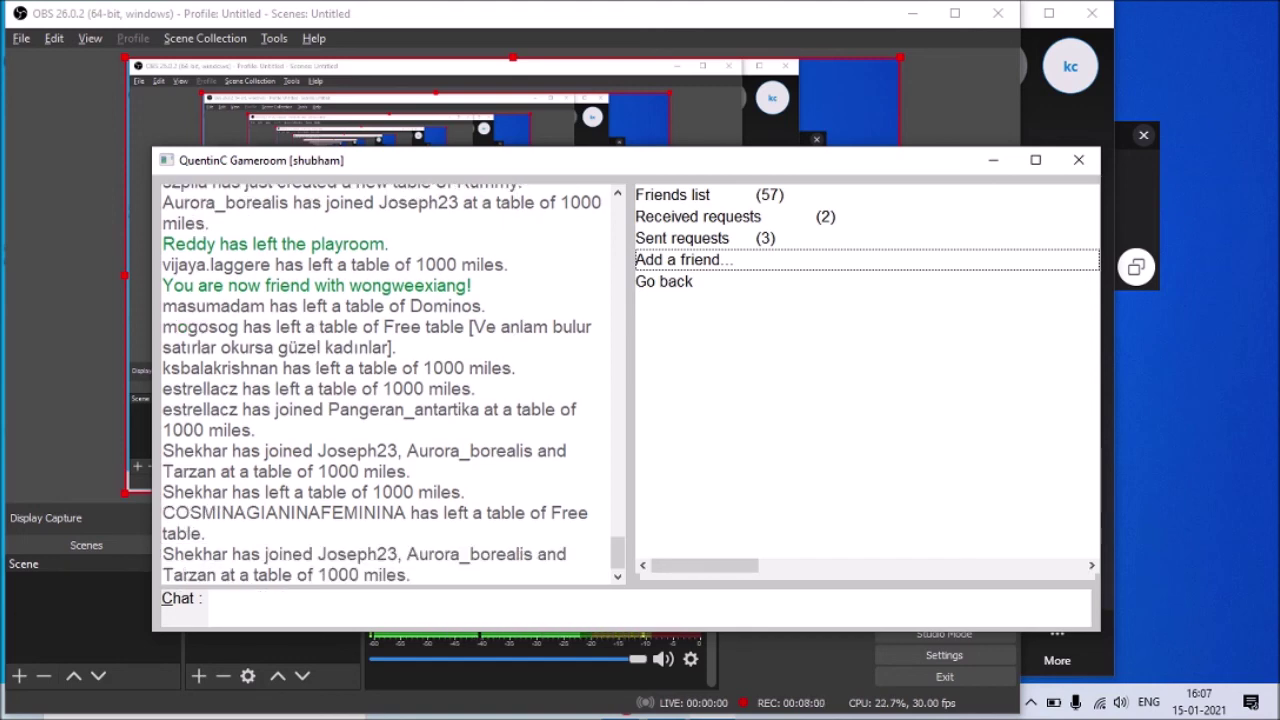
{"action": "key", "text": "Down"}
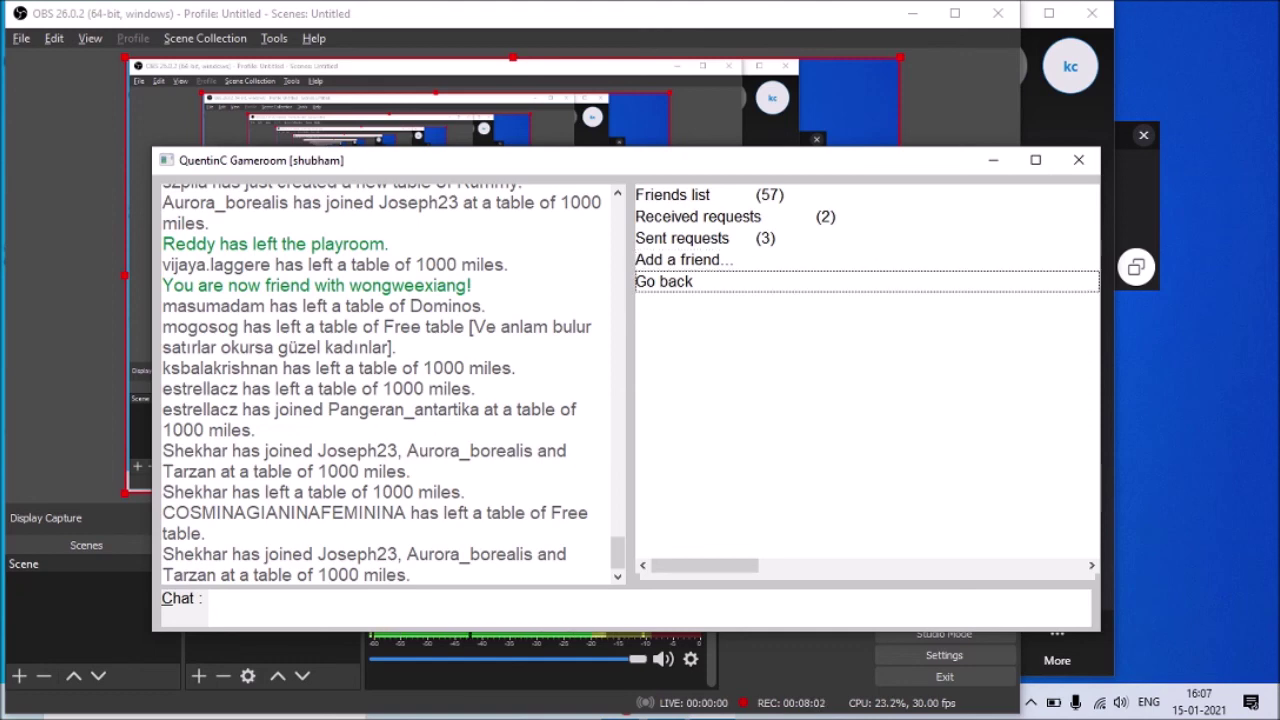
{"action": "key", "text": "Return"}
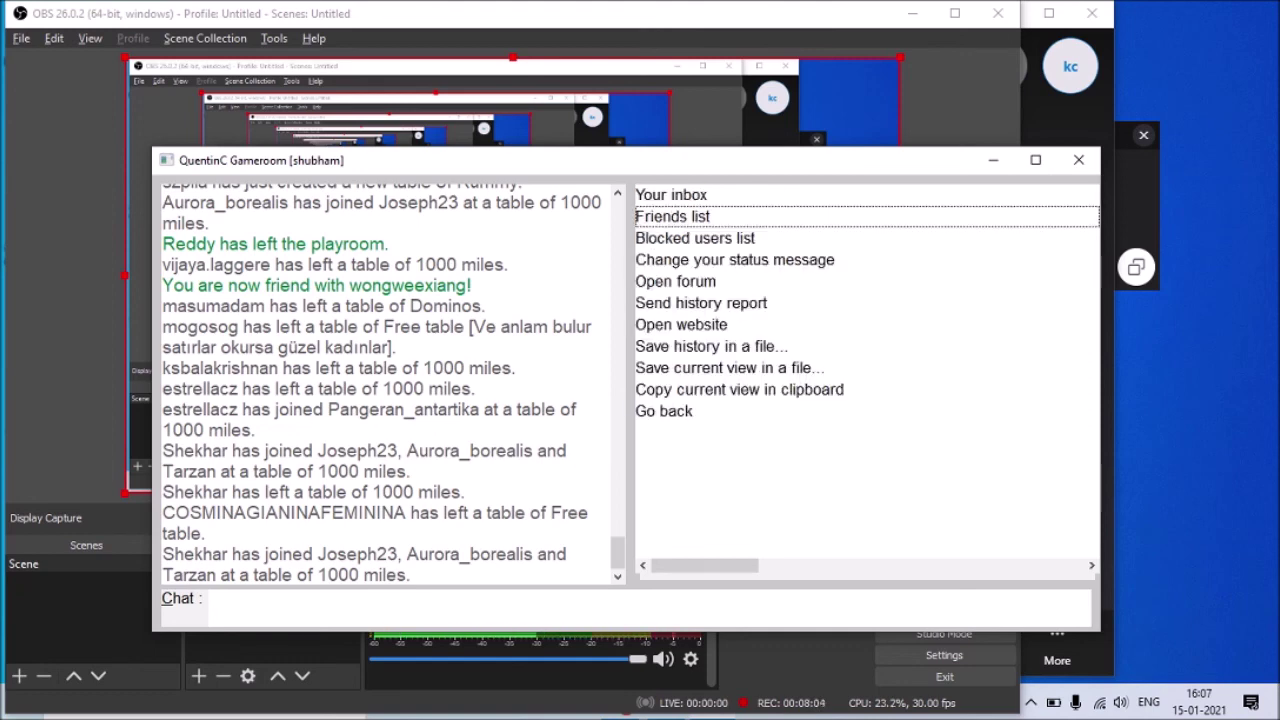
Step: Look at the Blocked users list and Change your status message entries
{"action": "key", "text": "Down"}
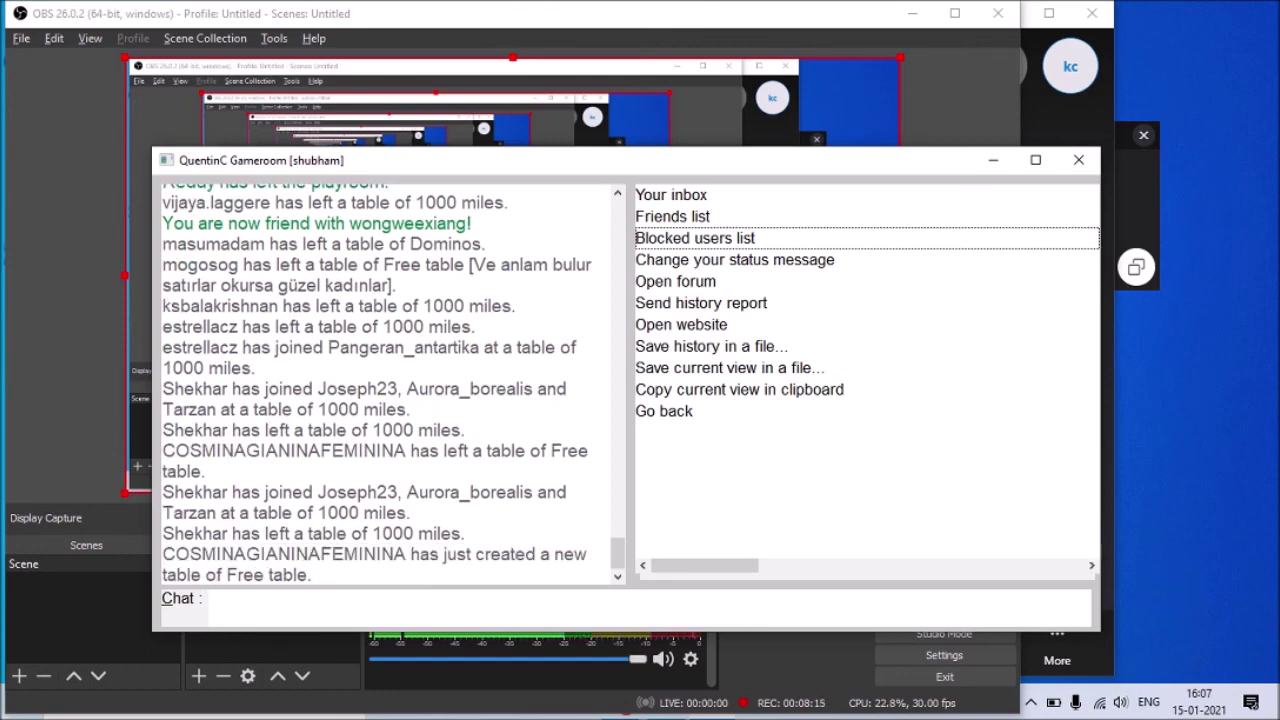
{"action": "left_click", "coordinate": [735, 259]}
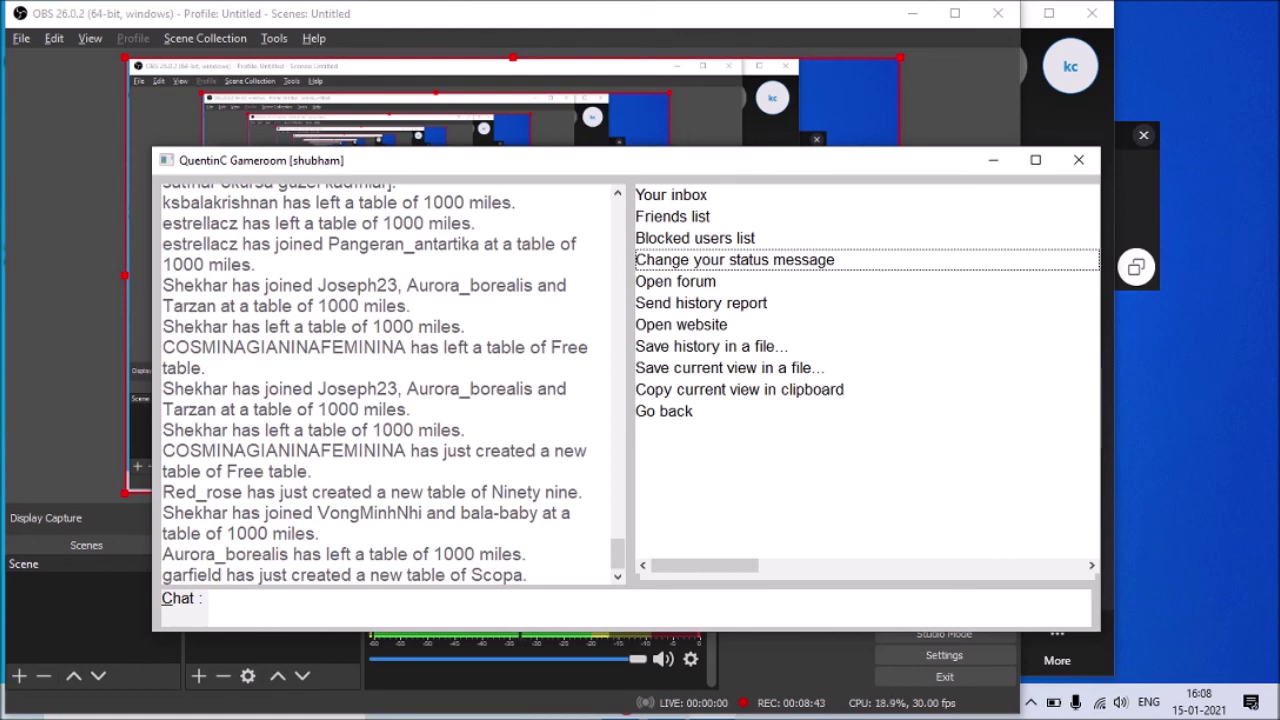
{"action": "key", "text": "Up"}
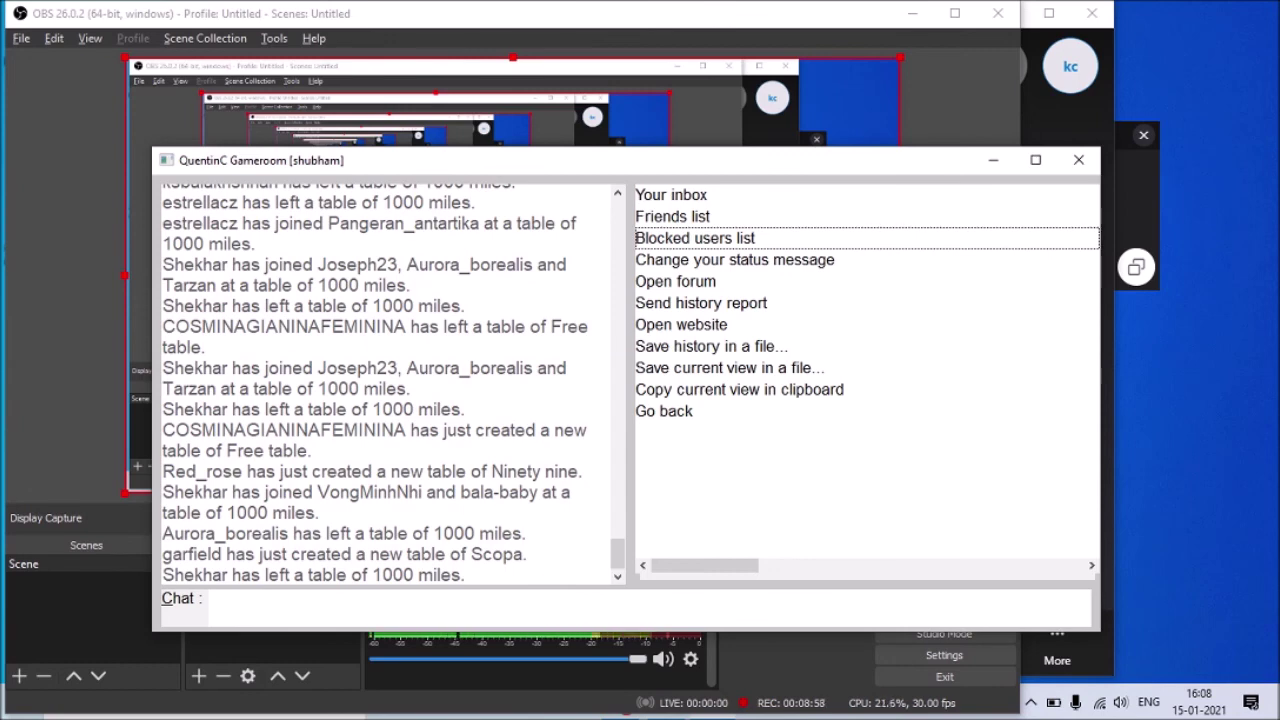
{"action": "key", "text": "Down"}
Step: Go through the entries from Open forum down to Copy current view in clipboard and return to the main menu
{"action": "key", "text": "Down"}
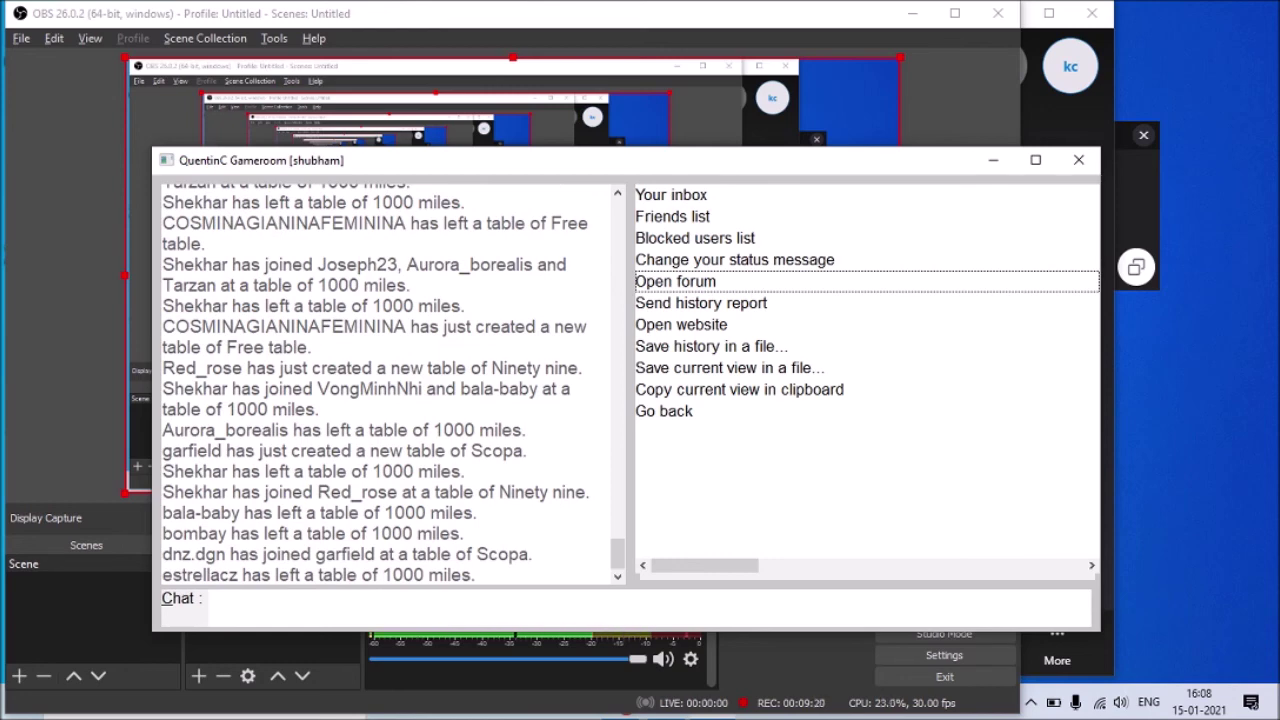
{"action": "key", "text": "Down"}
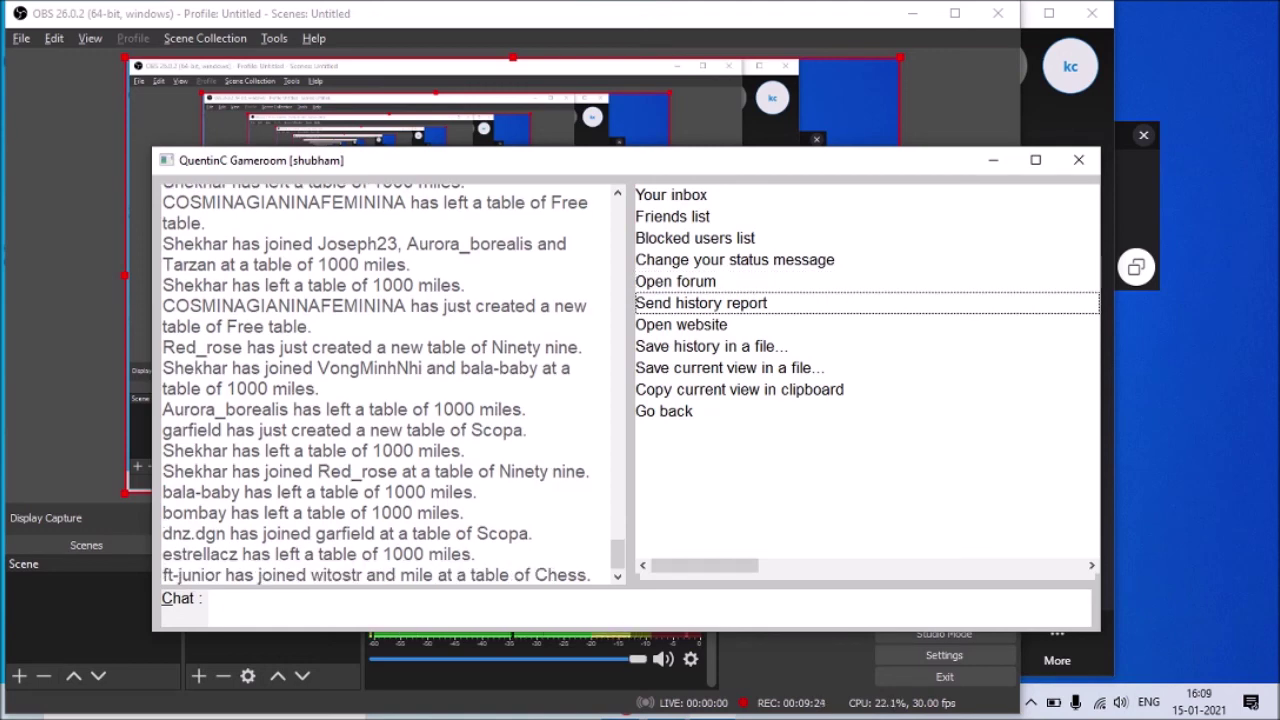
{"action": "key", "text": "Down"}
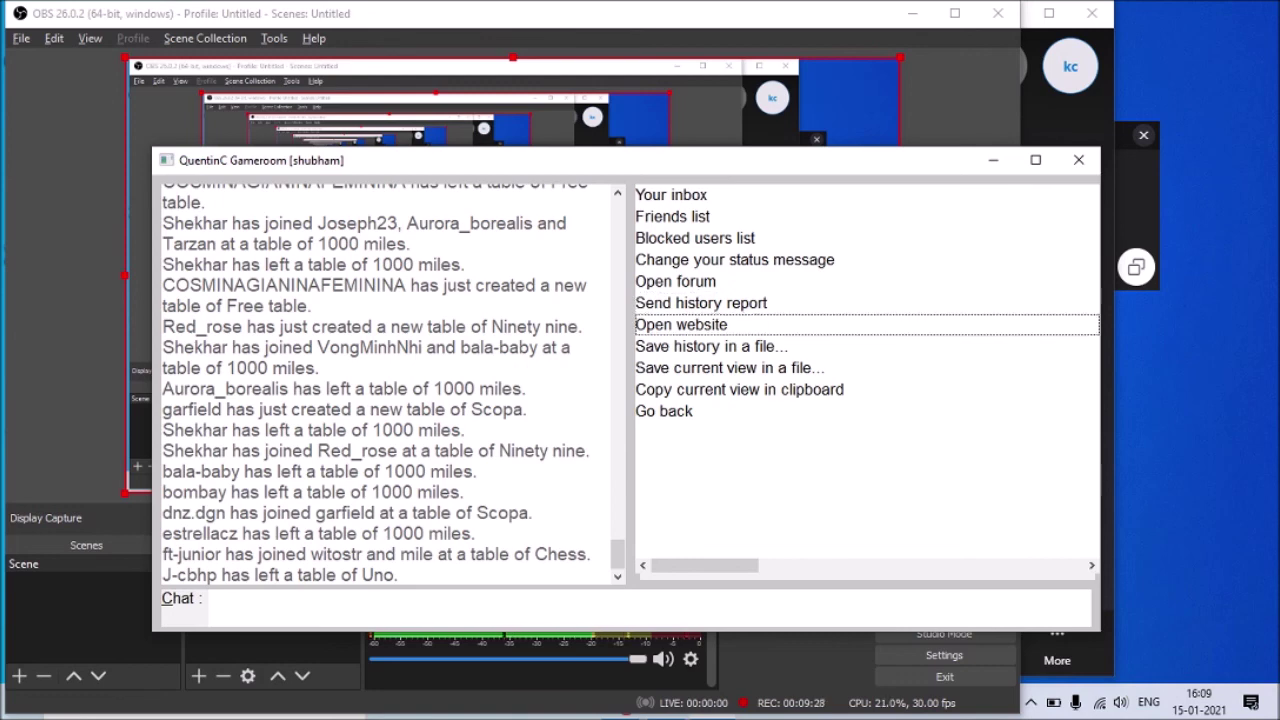
{"action": "key", "text": "Down"}
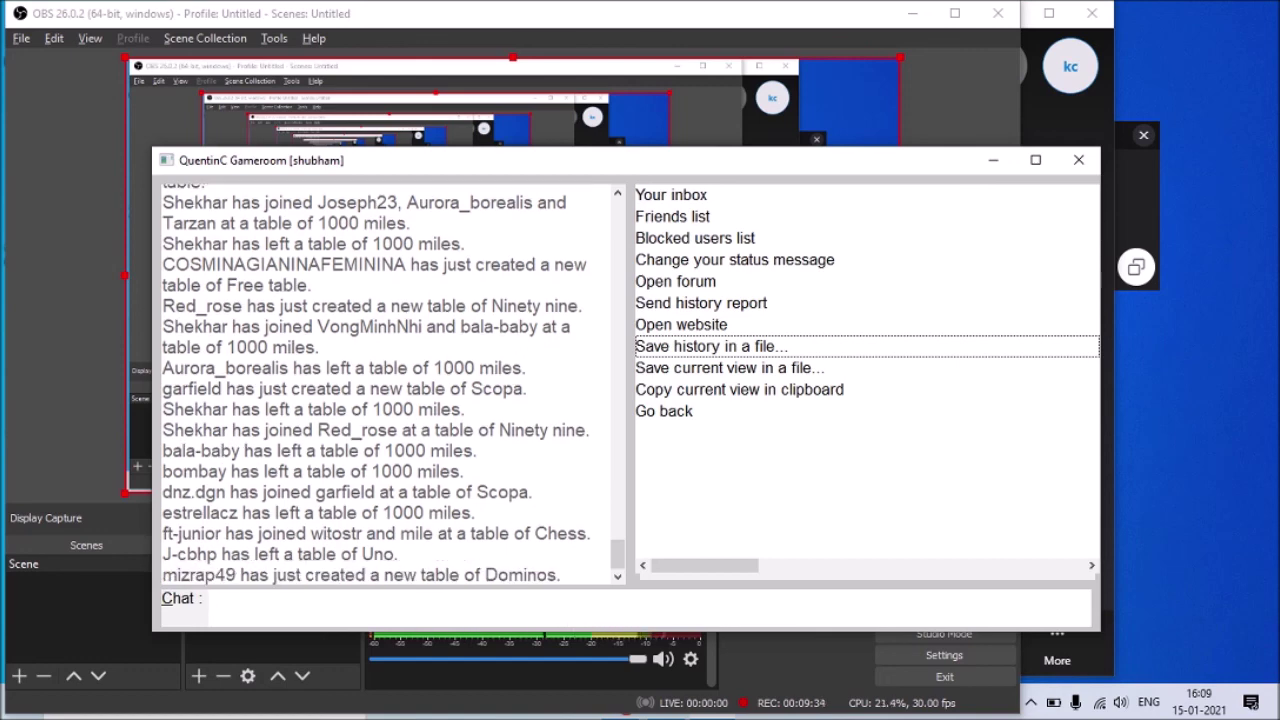
{"action": "key", "text": "Down"}
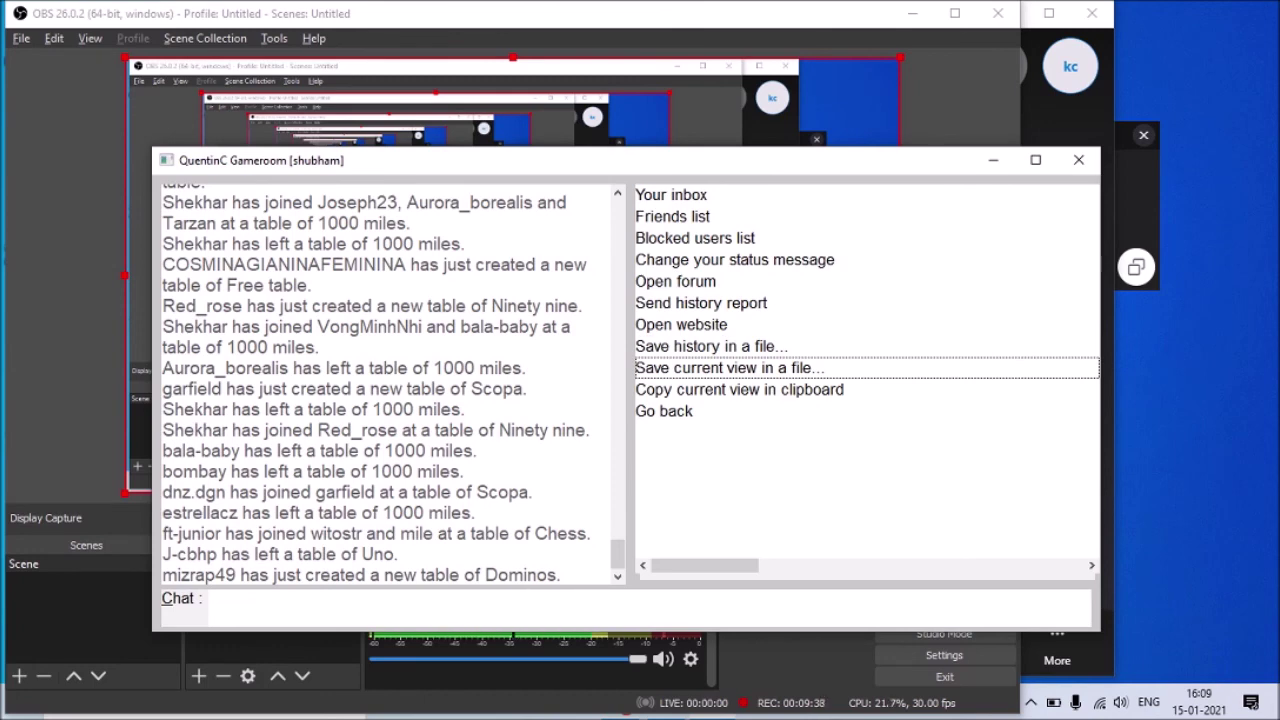
{"action": "key", "text": "Down"}
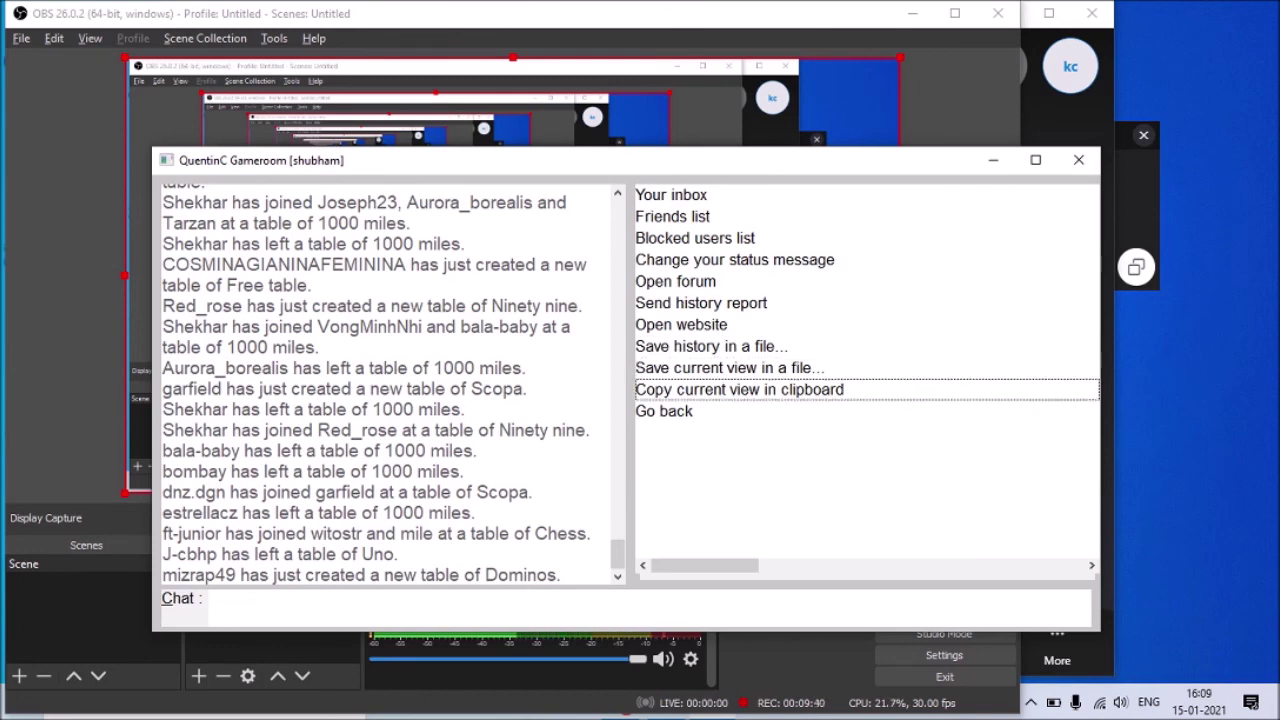
{"action": "key", "text": "Down"}
{"action": "key", "text": "Return"}
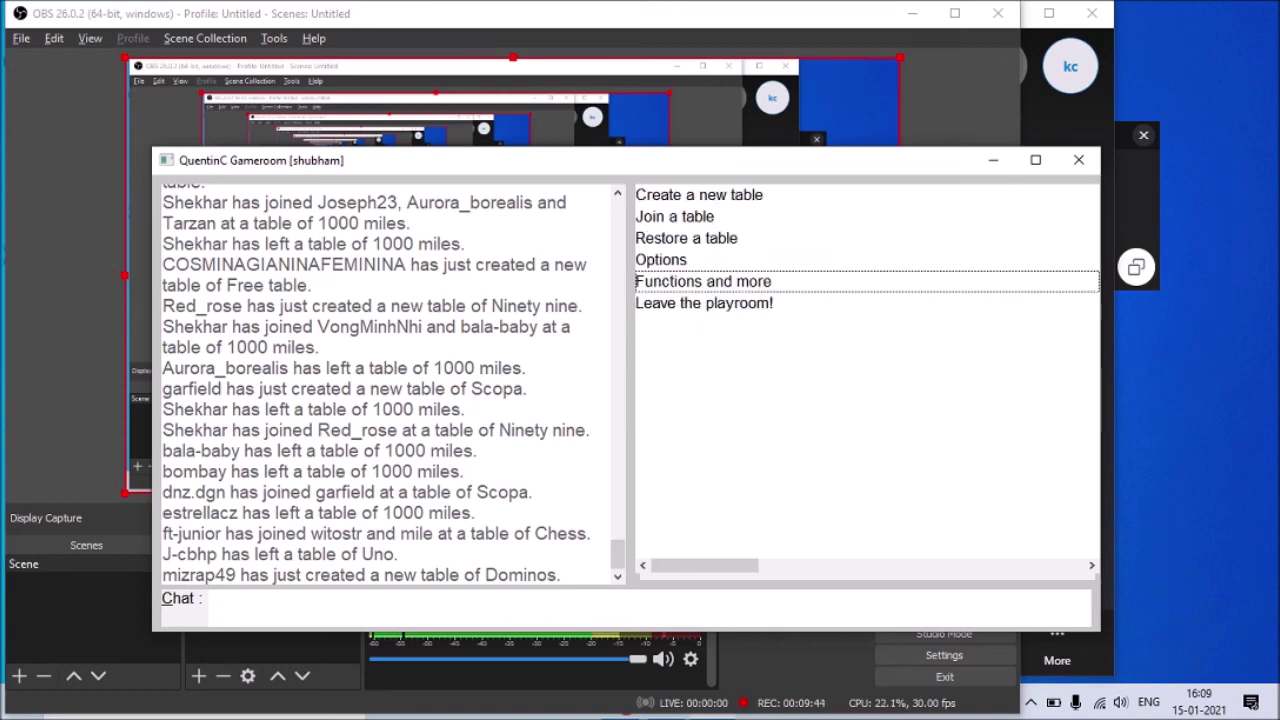
Step: Leave the playroom to exit the game client and show the Windows desktop
{"action": "key", "text": "Down"}
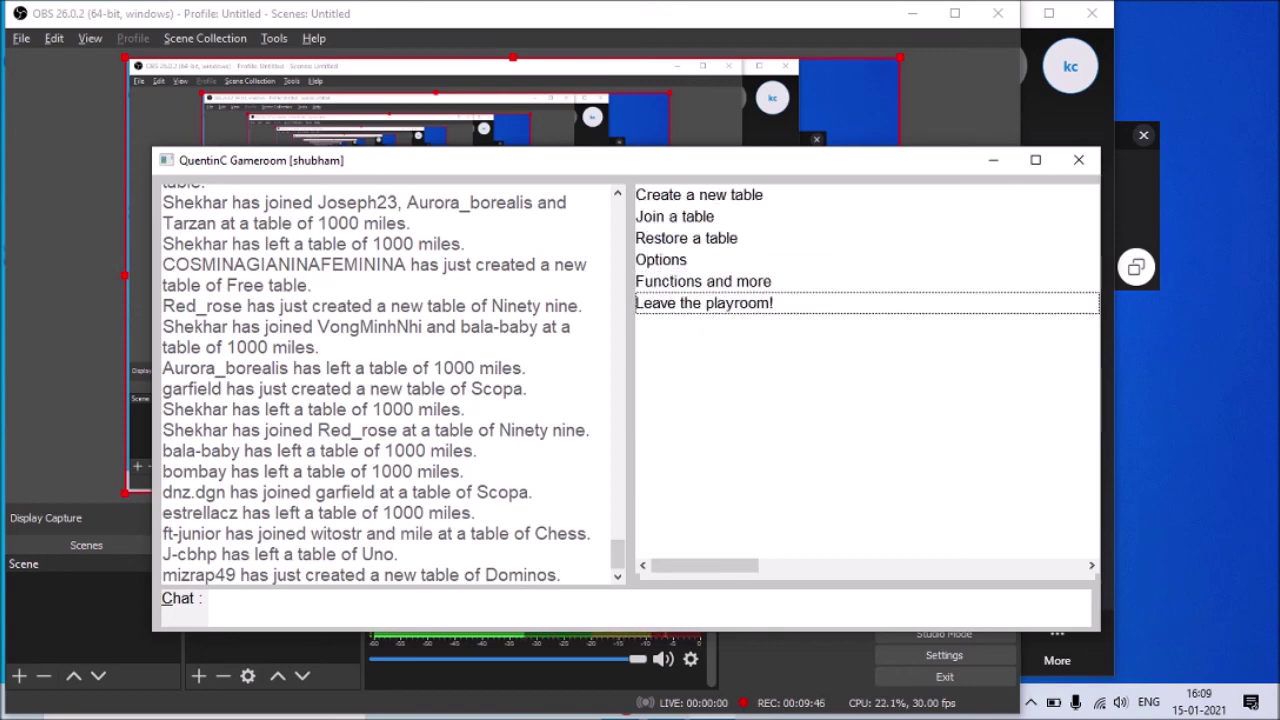
{"action": "key", "text": "Return"}
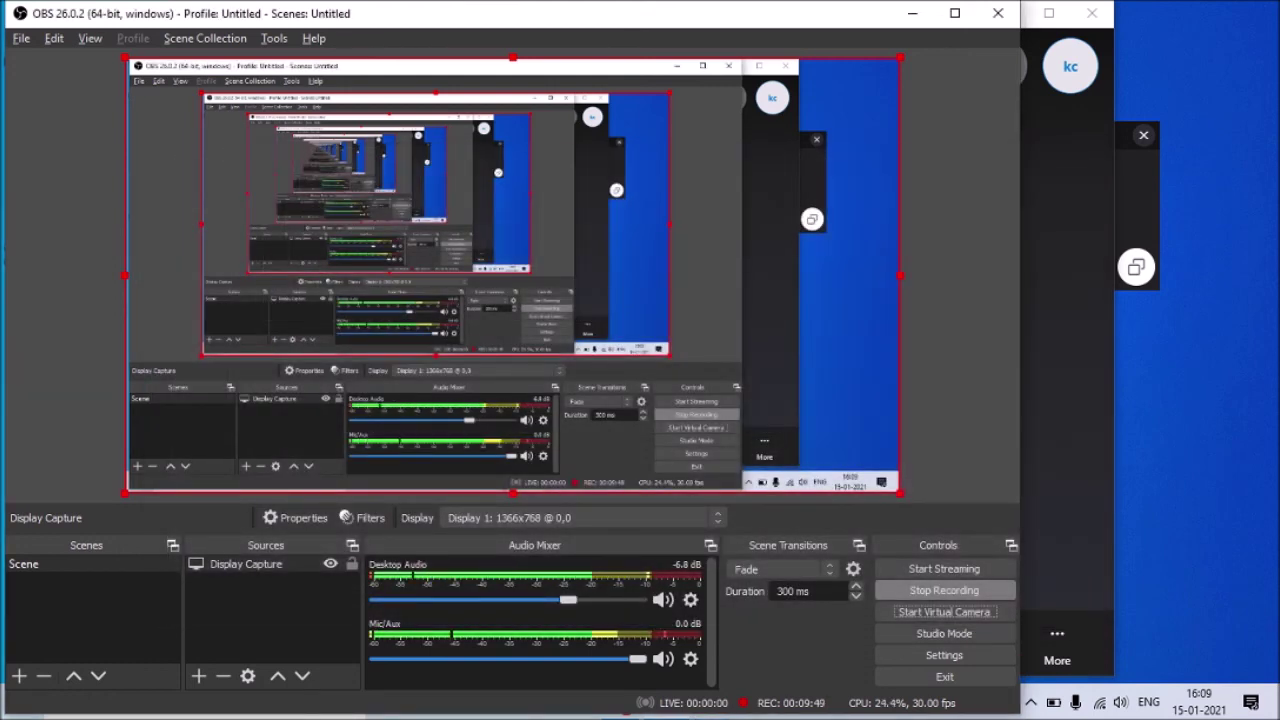
{"action": "key", "text": "alt+Tab"}
{"action": "key", "text": "super+d"}
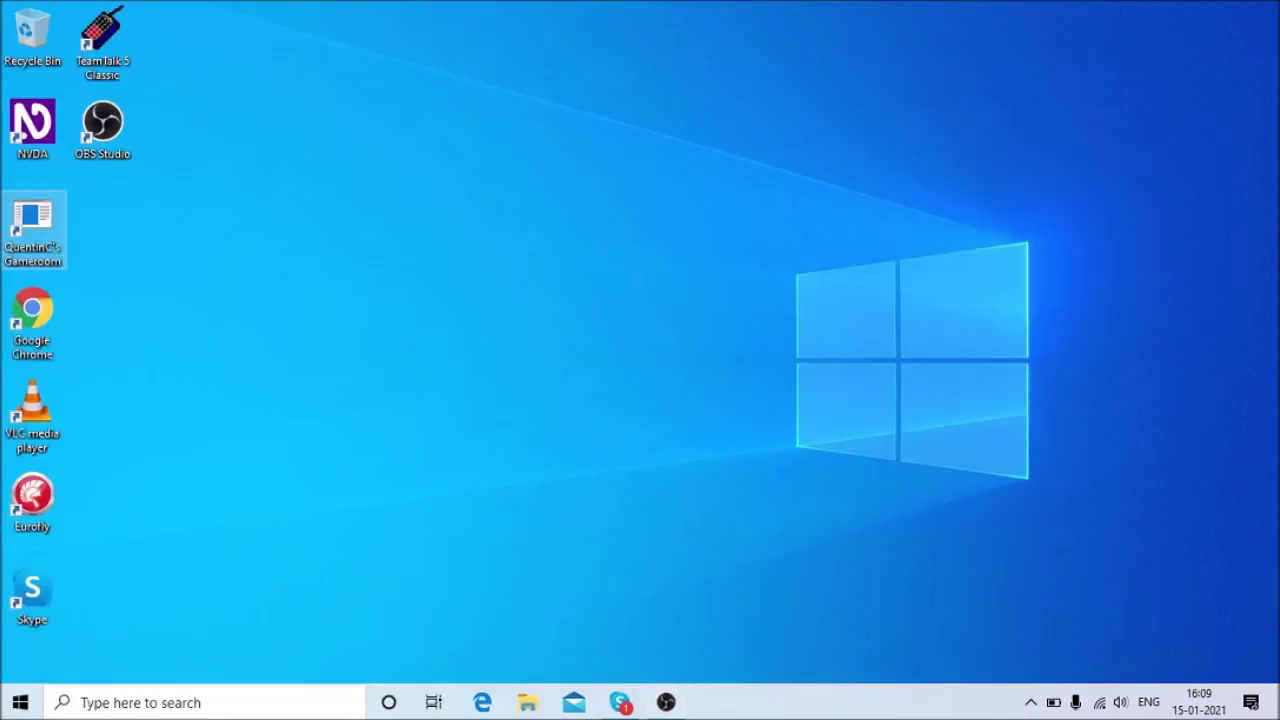